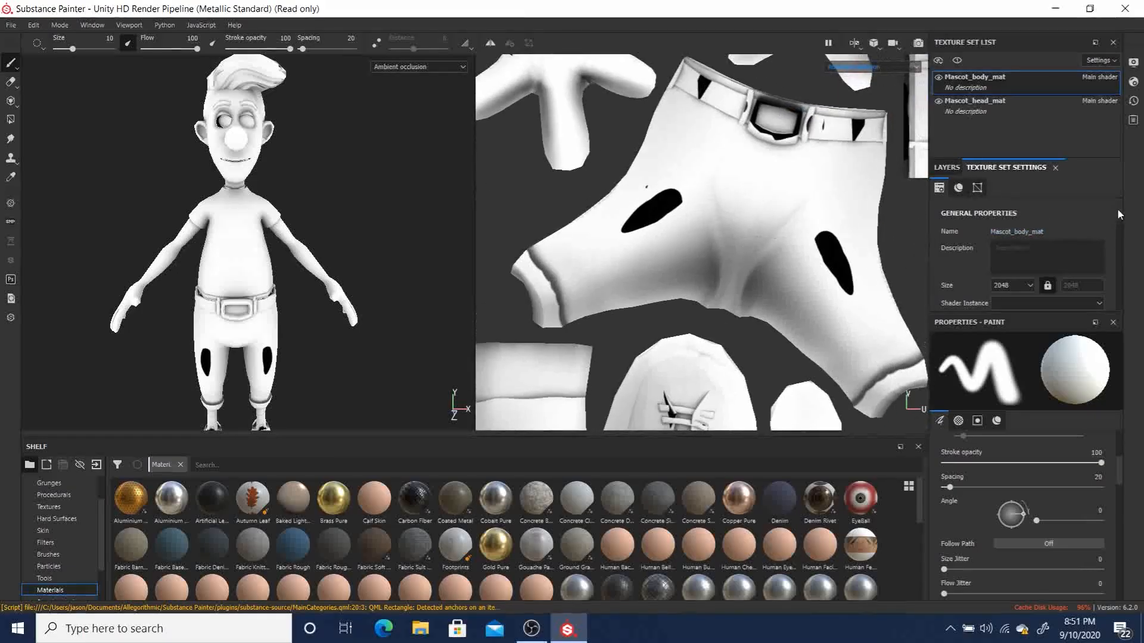
# - Add an Ambient occlusion channel to the Mascot_body_mat texture set
pyautogui.moveTo(1119, 209)
pyautogui.mouseDown()
pyautogui.moveTo(1122, 250)
pyautogui.moveTo(1121, 208)
pyautogui.mouseUp()
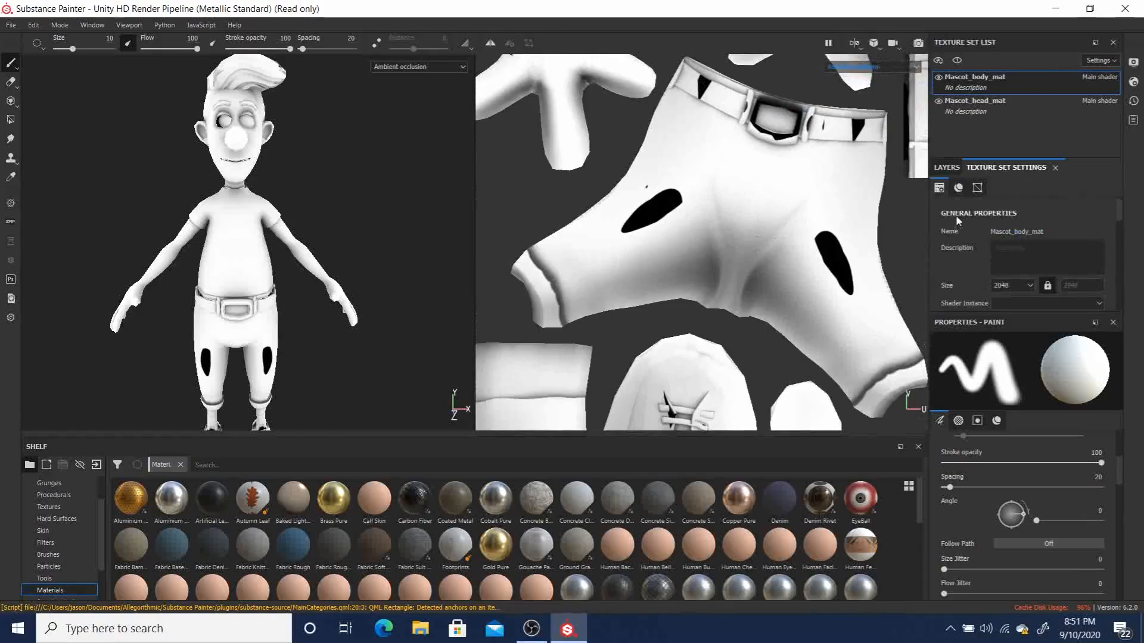
pyautogui.moveTo(1120, 209); pyautogui.dragTo(1112, 237)
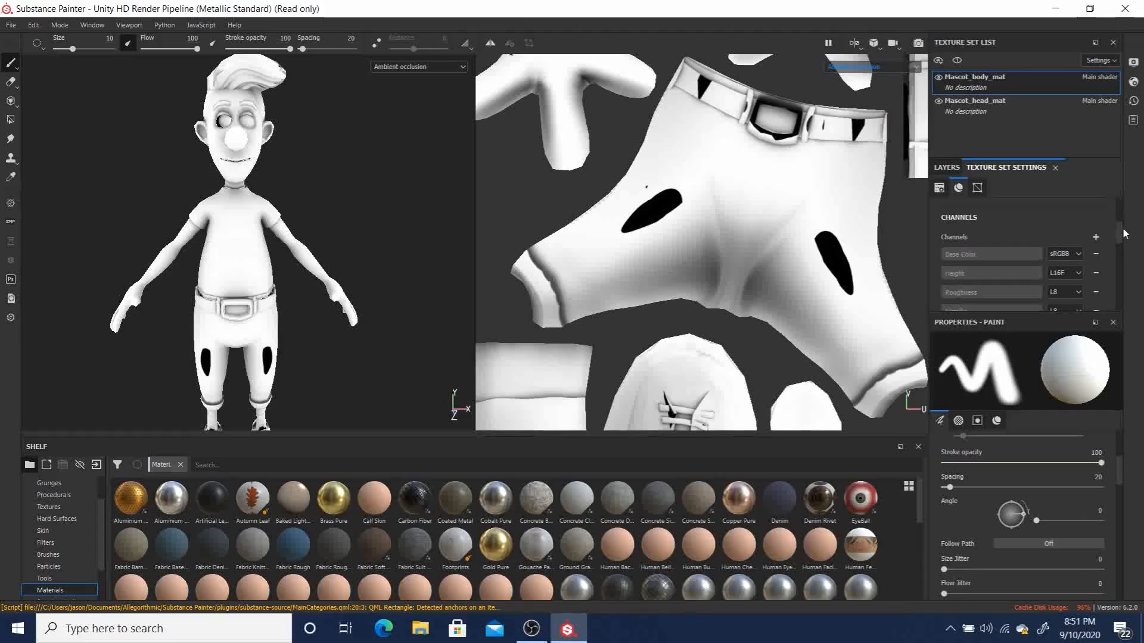
pyautogui.scroll(-4, 961, 303)
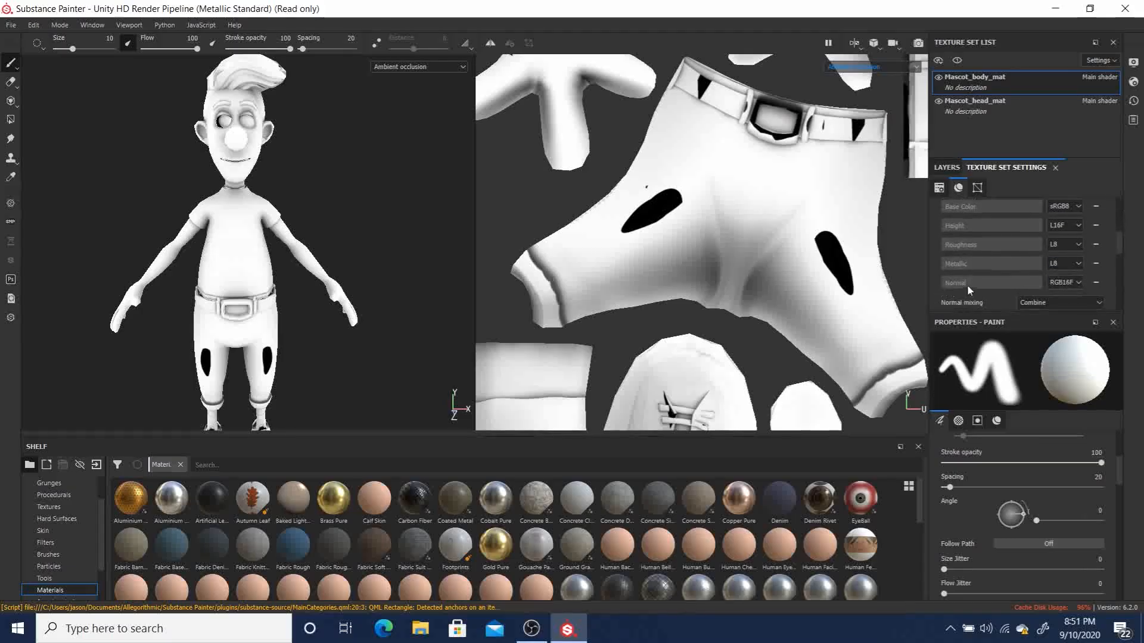
pyautogui.scroll(3, 1125, 241)
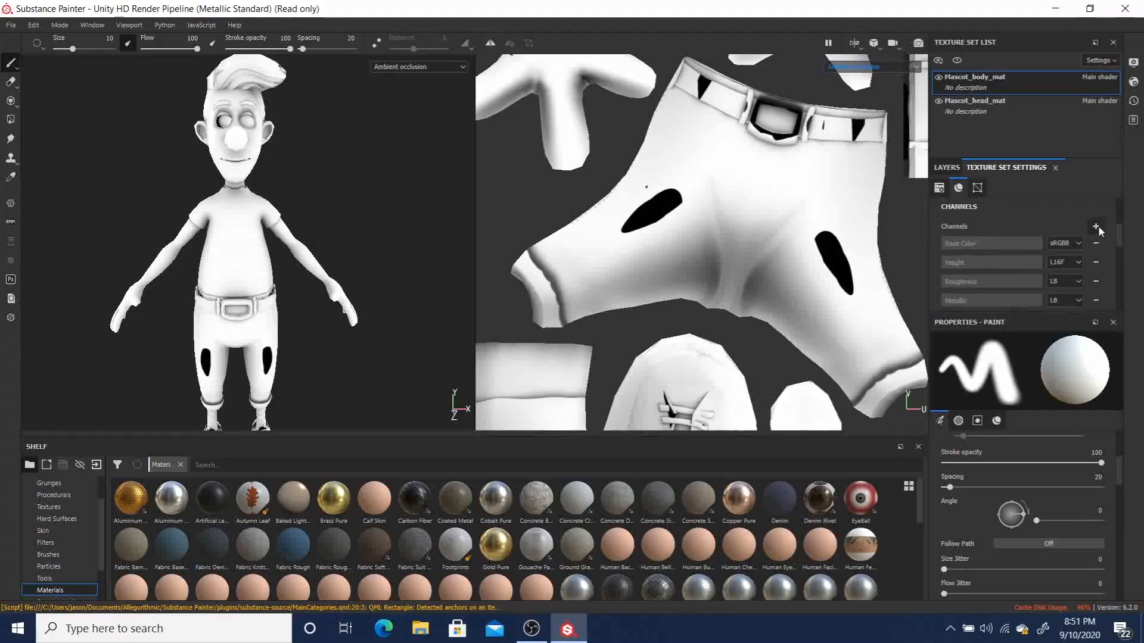
pyautogui.click(1097, 226)
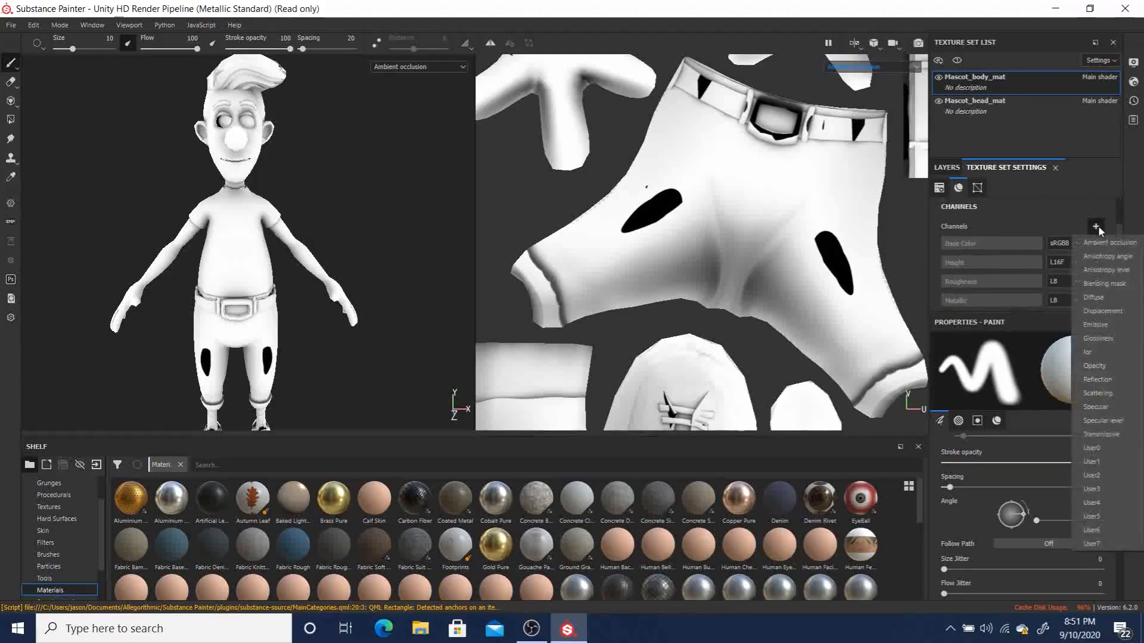
pyautogui.click(1107, 243)
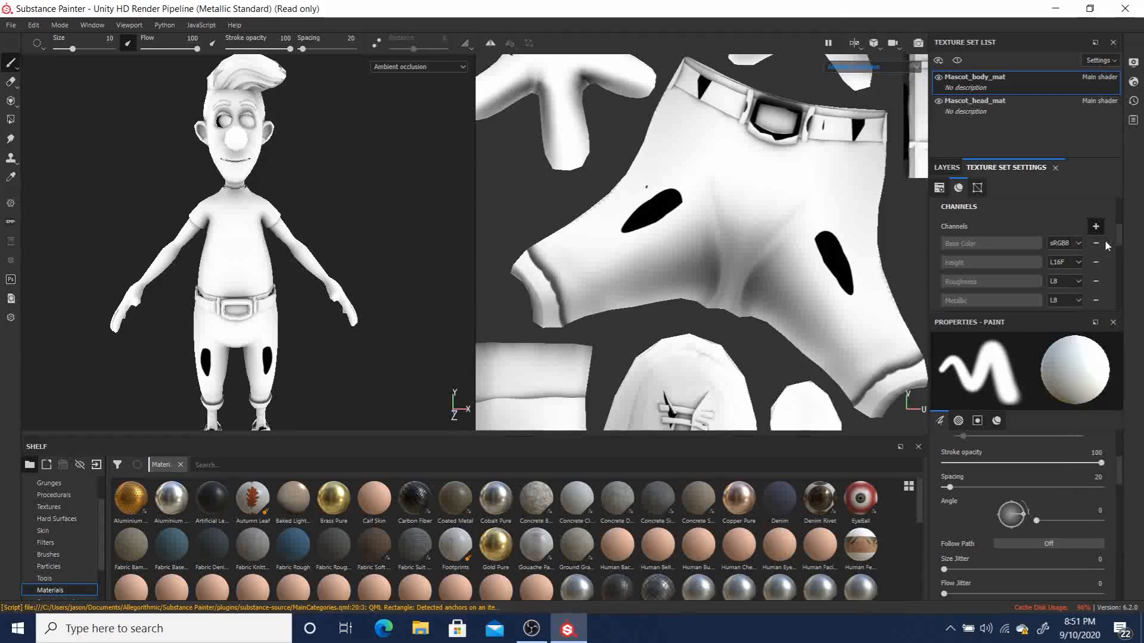
# - Set the texture set's ambient occlusion mixing to Replace
pyautogui.scroll(-3, 1118, 234)
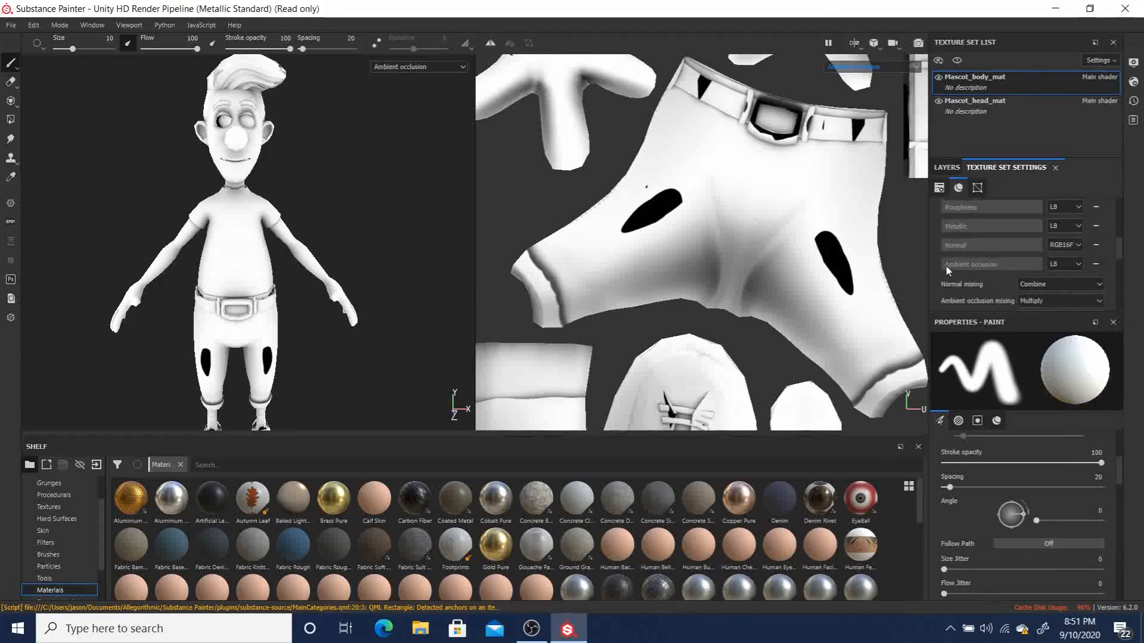
pyautogui.scroll(-2, 1120, 245)
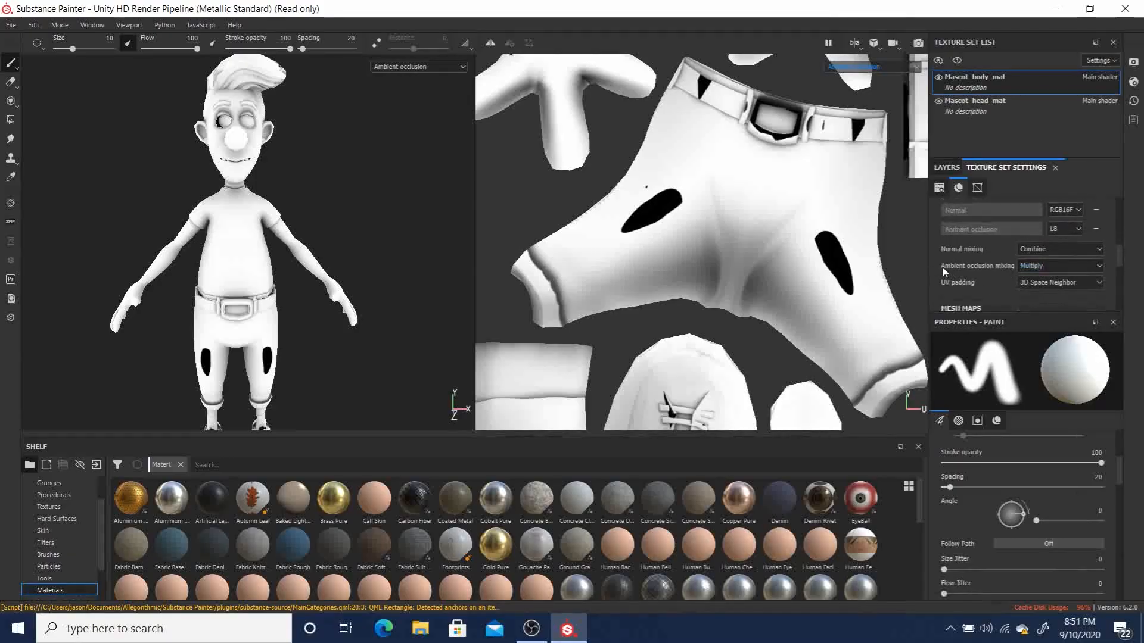
pyautogui.click(1040, 265)
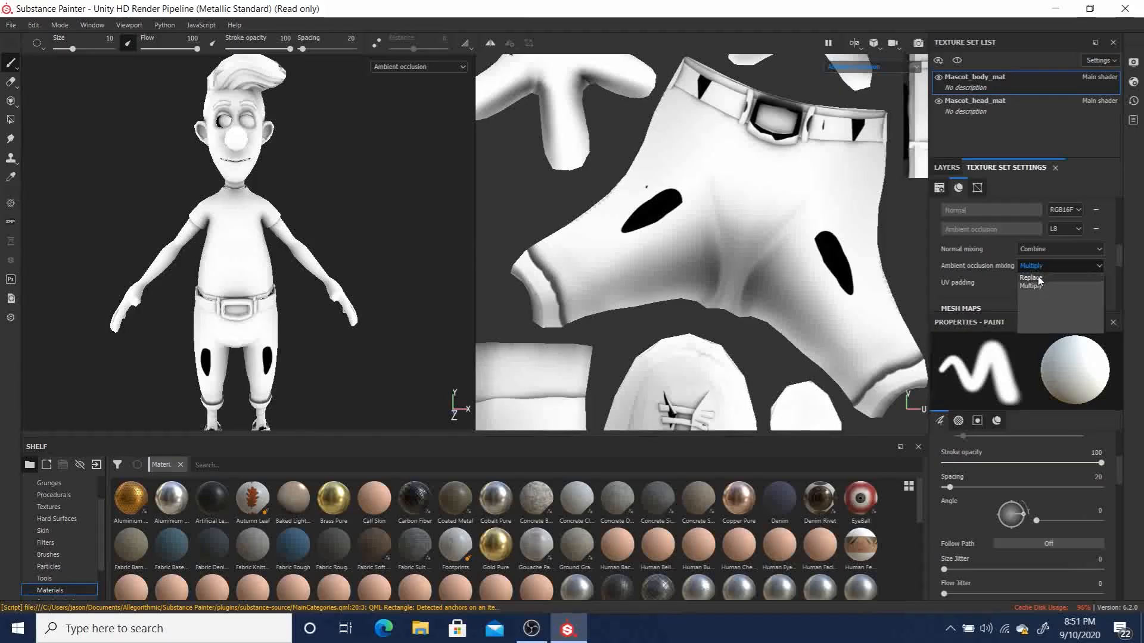
pyautogui.click(1038, 279)
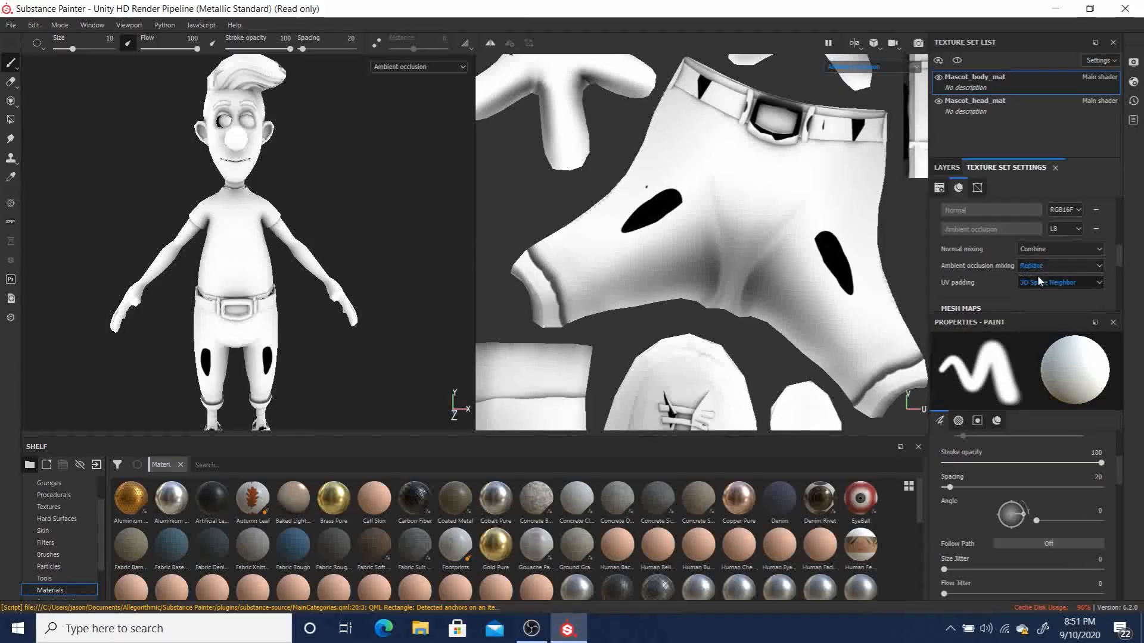
# - Add a fill layer above Layer 1 in the body texture set's layer stack and select it
pyautogui.click(948, 168)
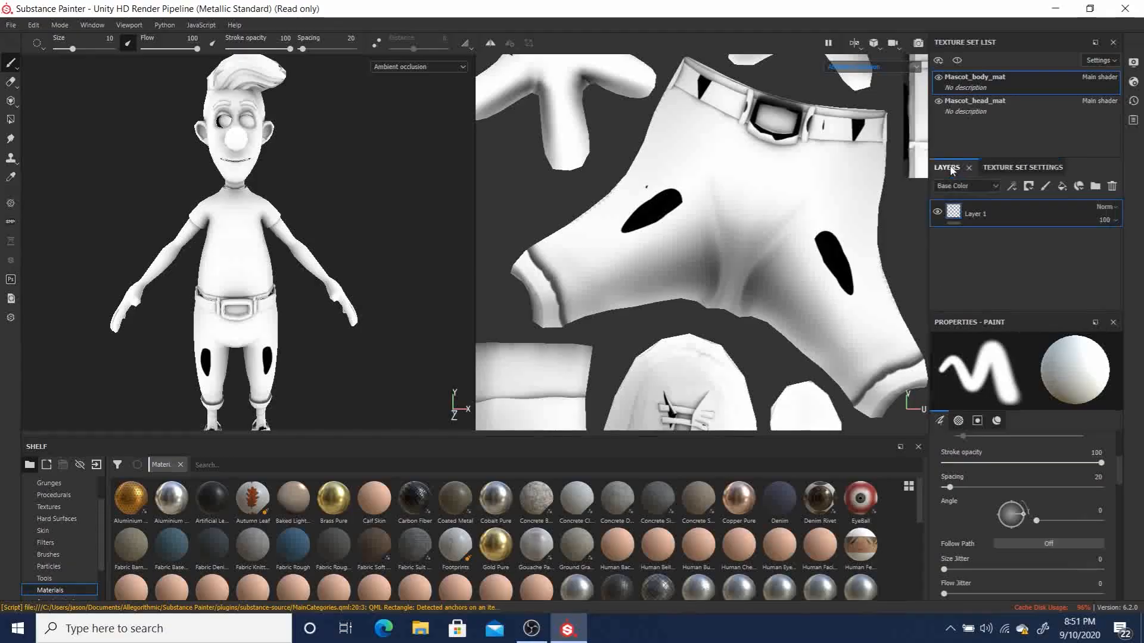
pyautogui.doubleClick(977, 213)
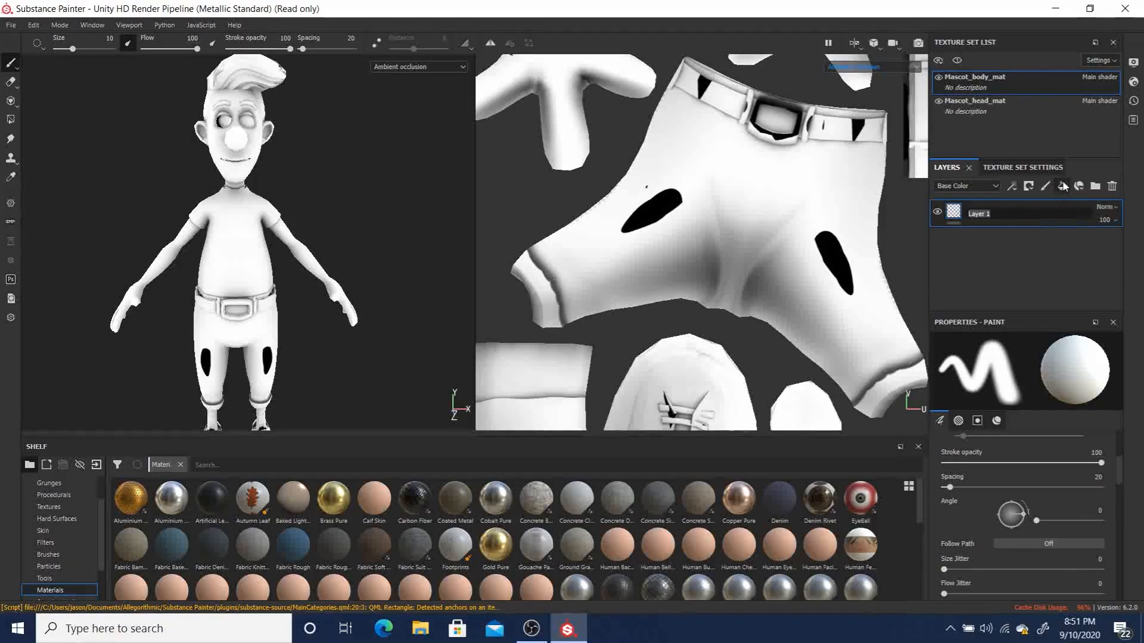
pyautogui.click(1039, 187)
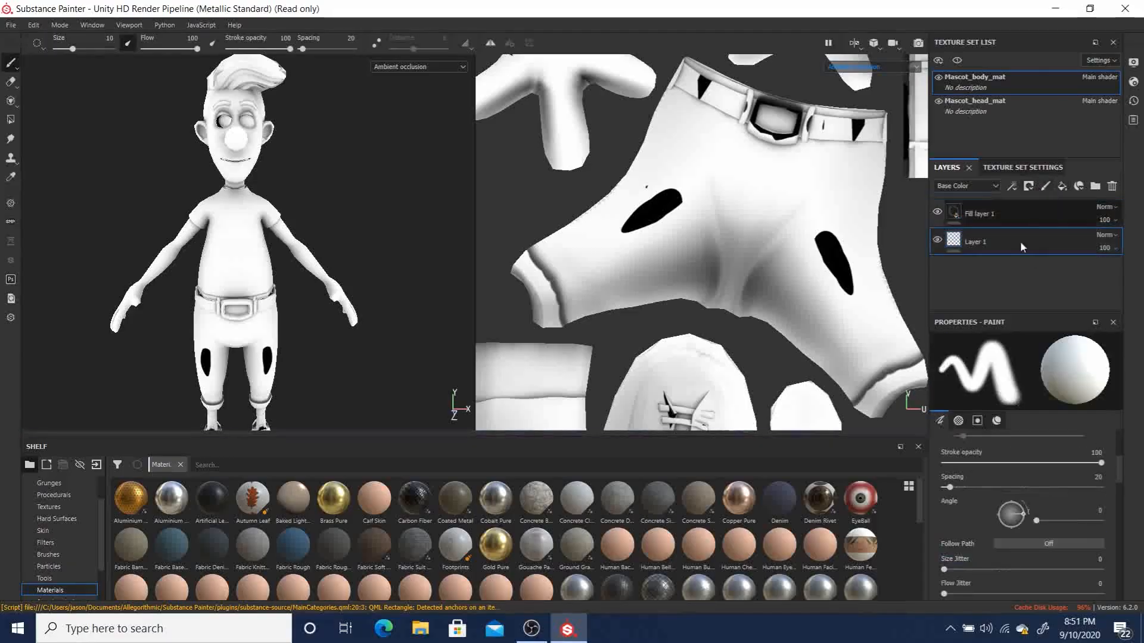
pyautogui.click(981, 213)
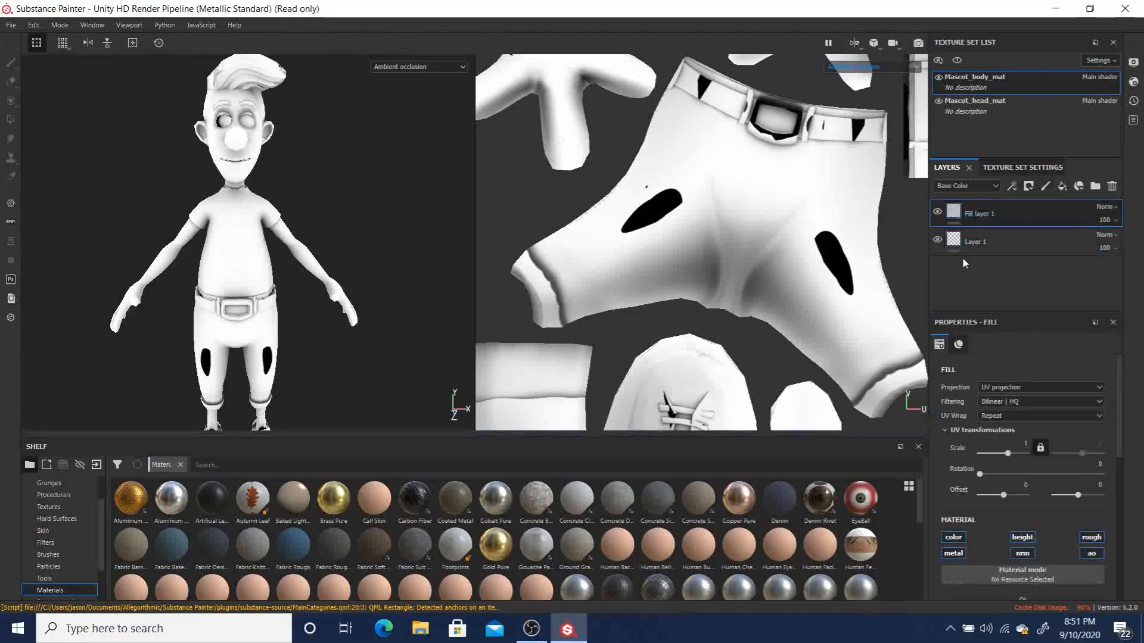
# - Show the layer stack's Ambient occlusion channel and set the fill layer's blending mode to Normal
pyautogui.click(967, 187)
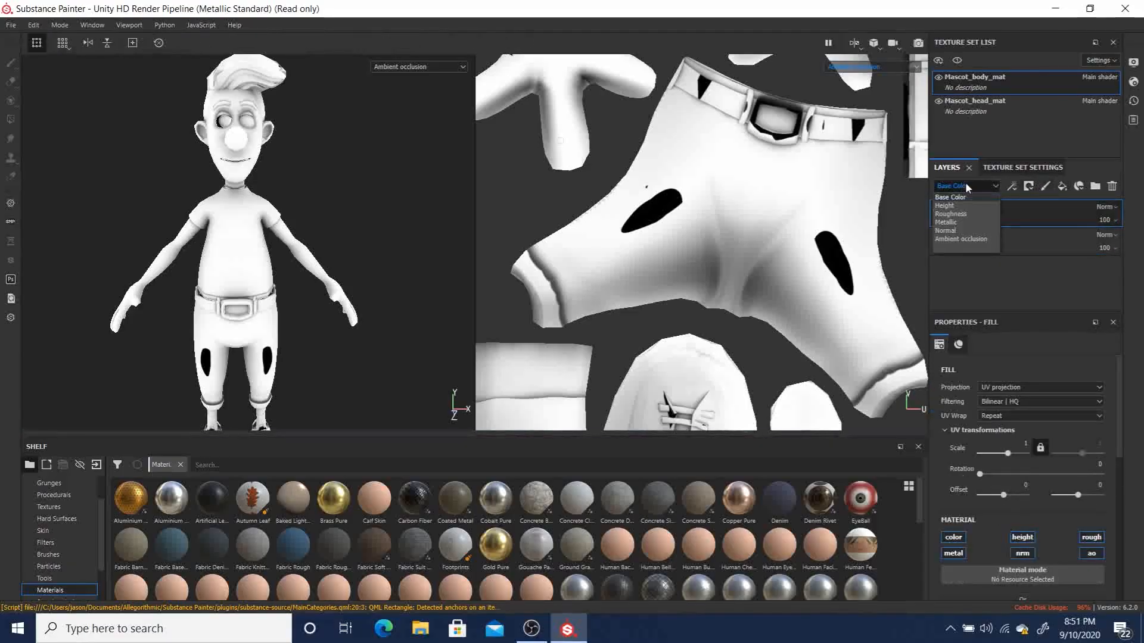
pyautogui.click(960, 238)
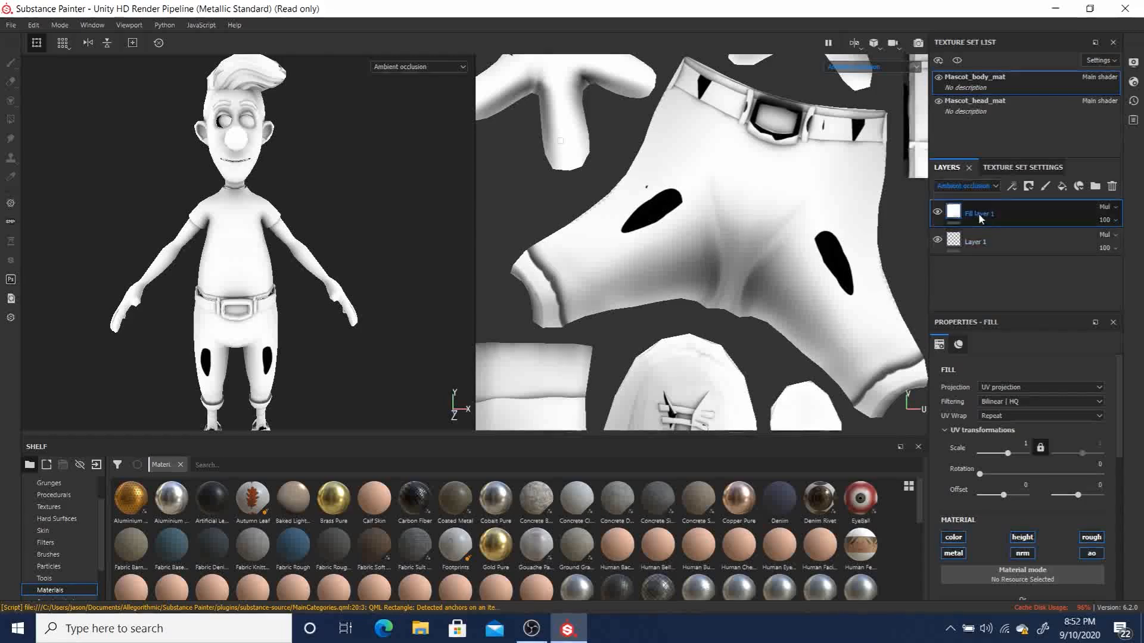
pyautogui.click(1104, 207)
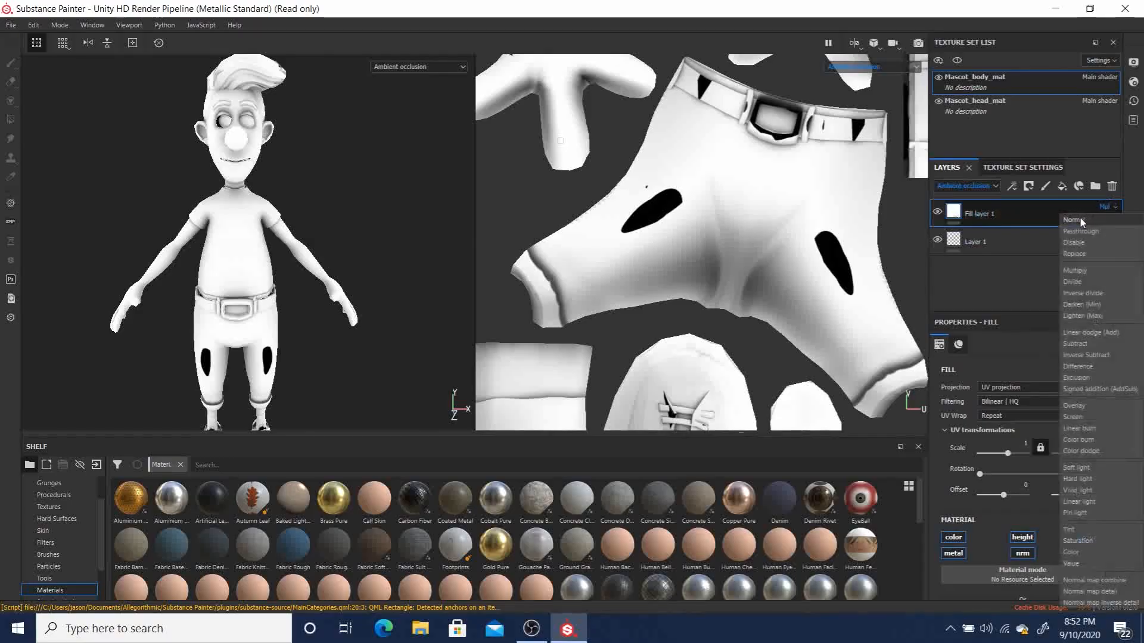
pyautogui.click(1079, 216)
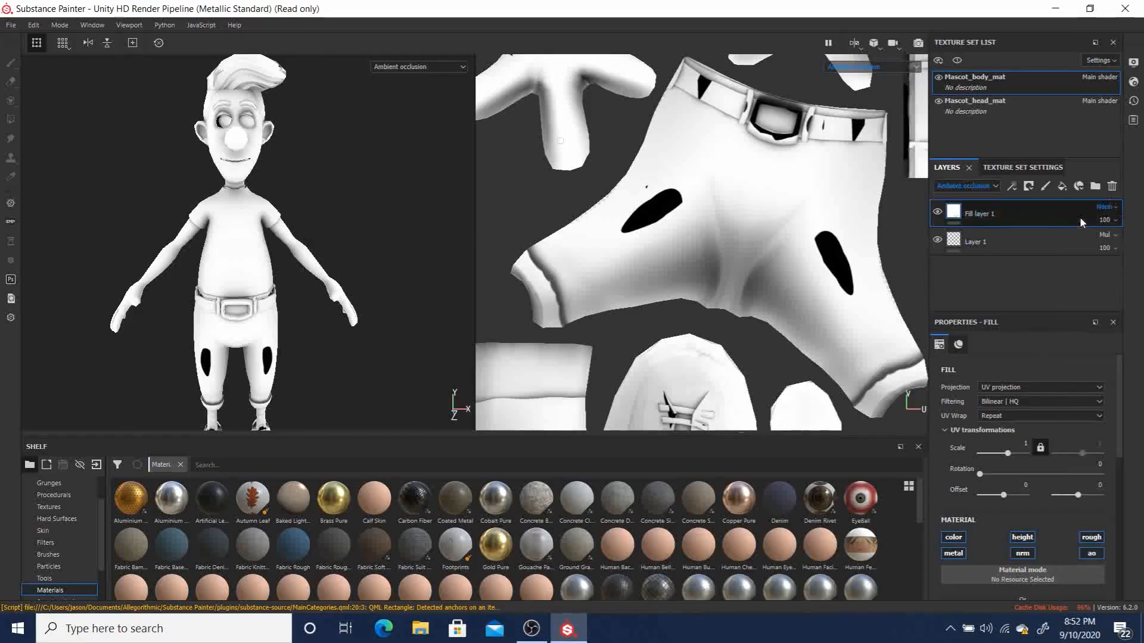
# - Disable the fill layer's color, height, rough, metal and nrm channels, leaving only ao active
pyautogui.click(1092, 537)
pyautogui.click(1022, 537)
pyautogui.click(953, 537)
pyautogui.click(953, 554)
pyautogui.click(1022, 554)
pyautogui.click(1092, 553)
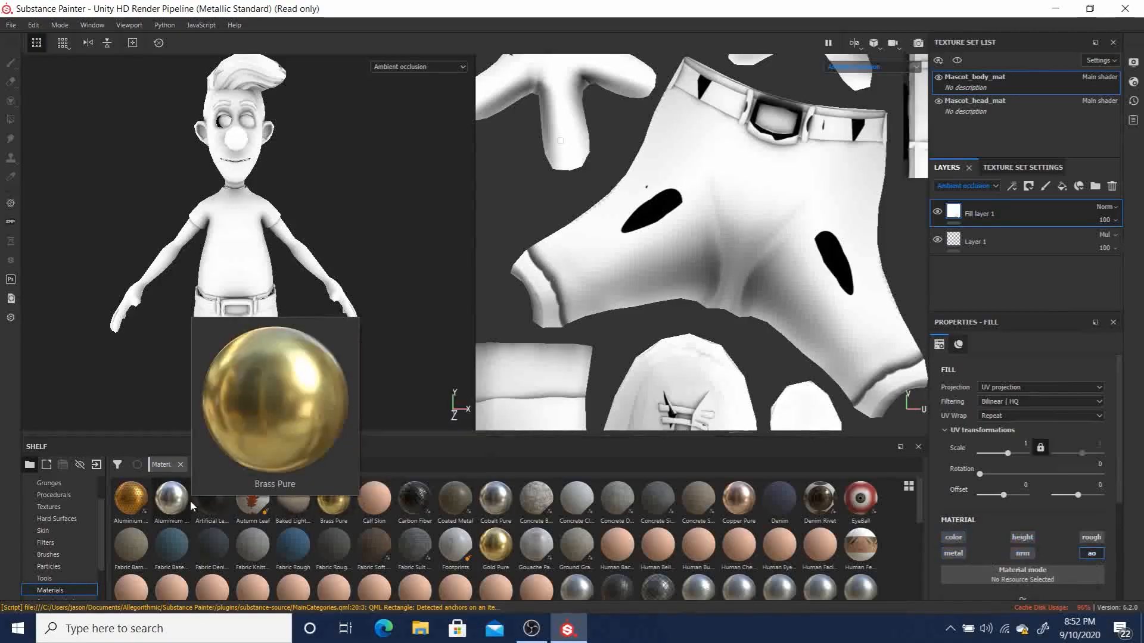
# - Assign the project's baked Mascot_body_mat ambient occlusion map to the fill layer's Ambient occlusion channel
pyautogui.scroll(3, 59, 536)
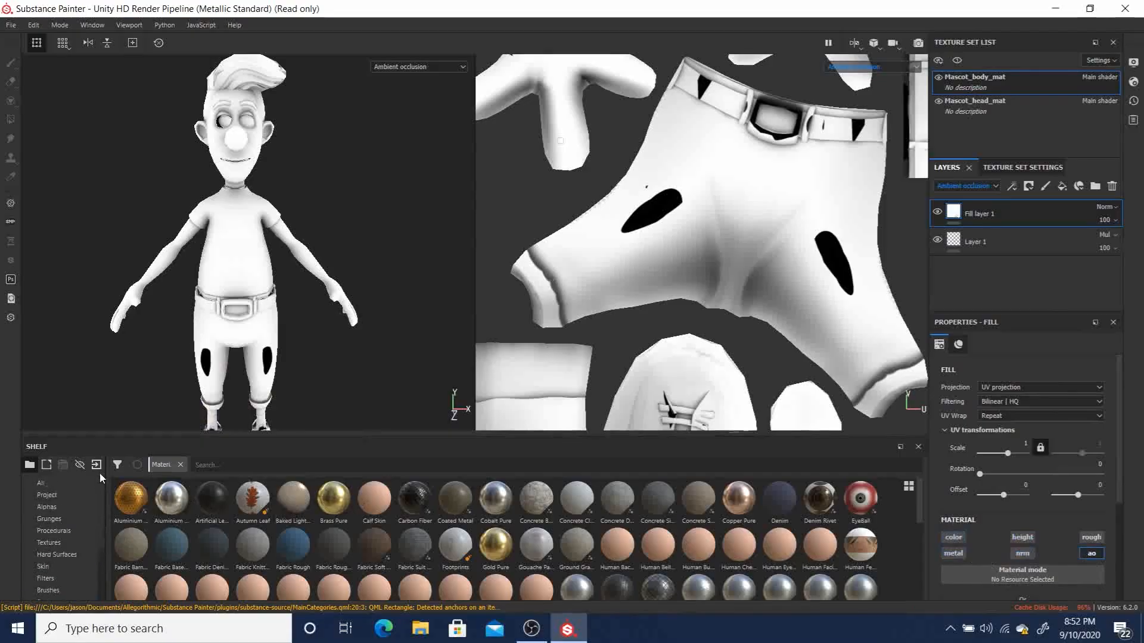
pyautogui.click(46, 495)
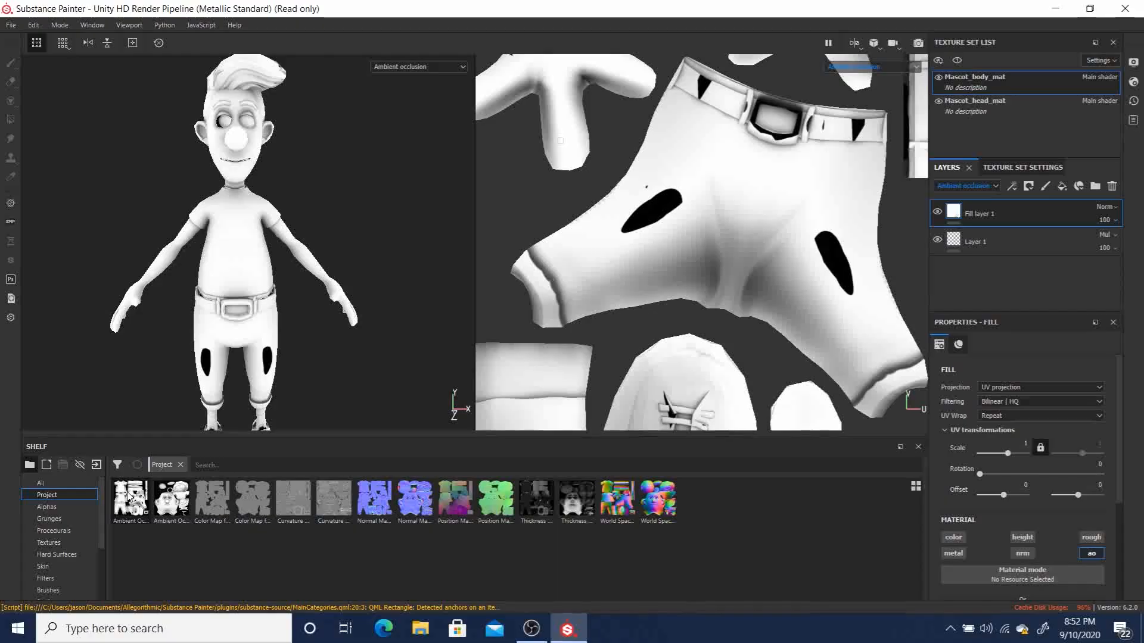
pyautogui.scroll(-1, 1020, 543)
pyautogui.scroll(-2, 1020, 542)
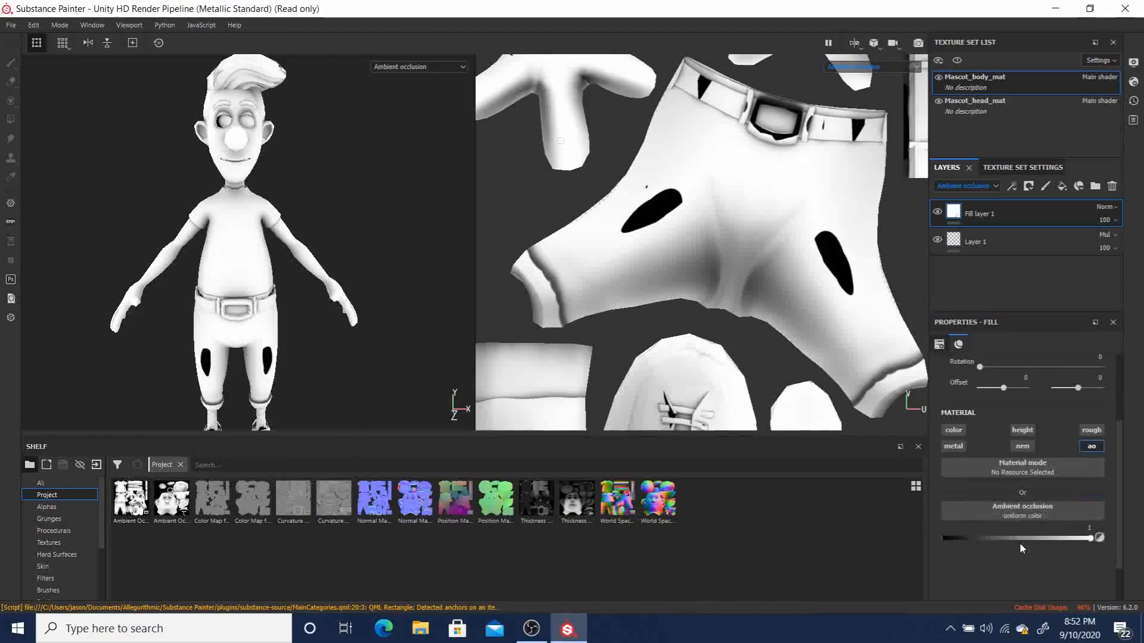
pyautogui.moveTo(129, 499); pyautogui.dragTo(1017, 511)
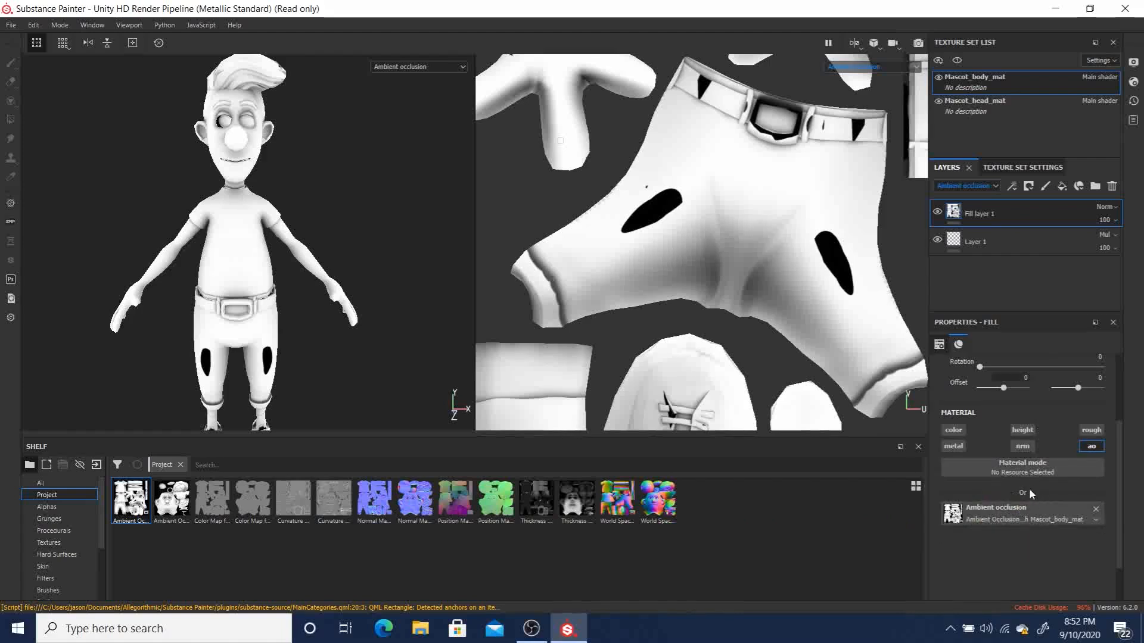
# - Display the single-channel Ambient occlusion in the viewports instead of the ambient occlusion mesh map
pyautogui.click(870, 69)
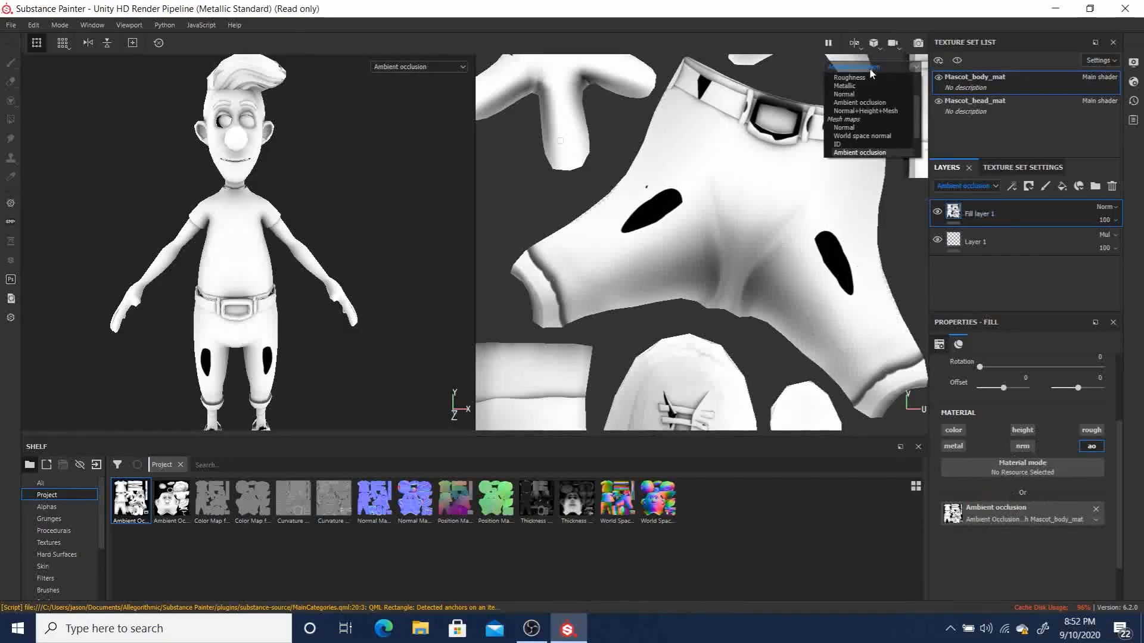
pyautogui.click(870, 103)
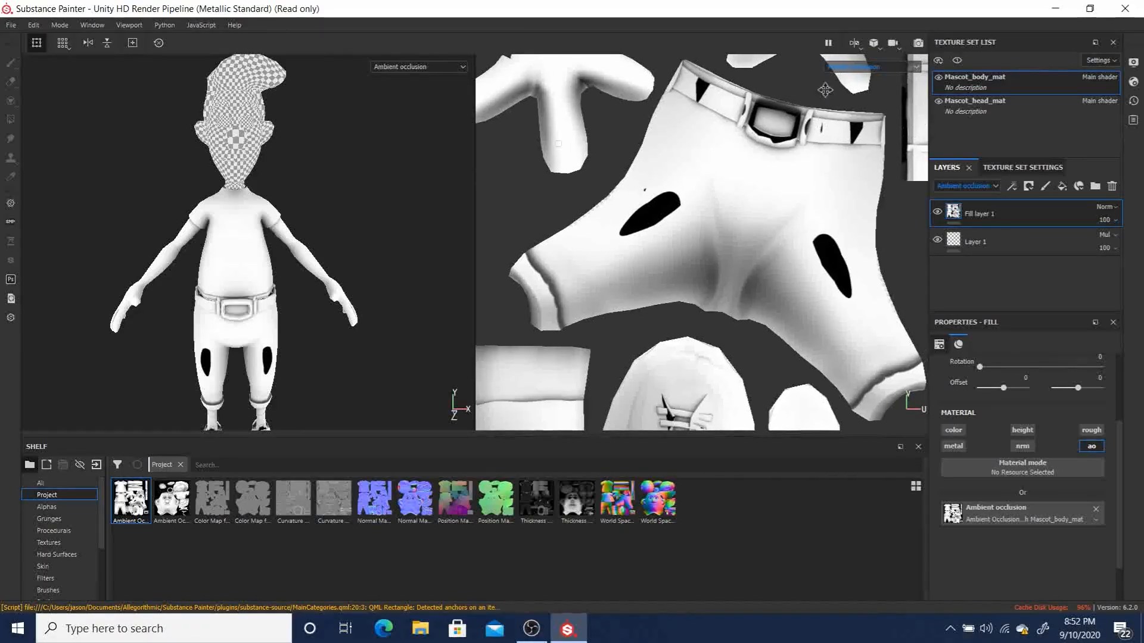
pyautogui.click(915, 68)
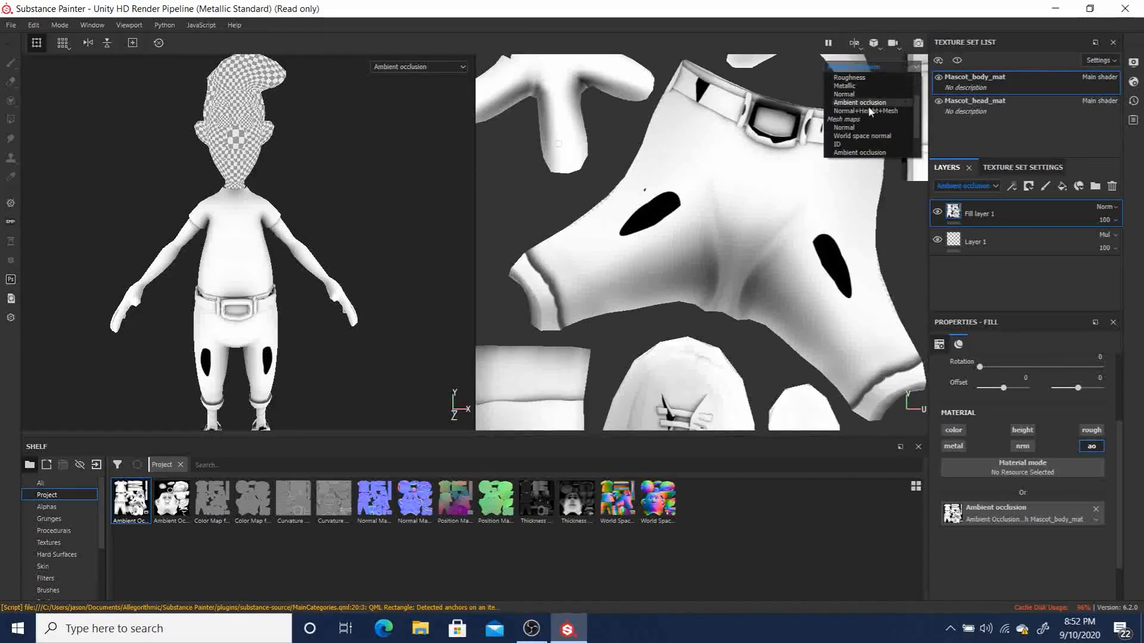
pyautogui.scroll(2, 886, 127)
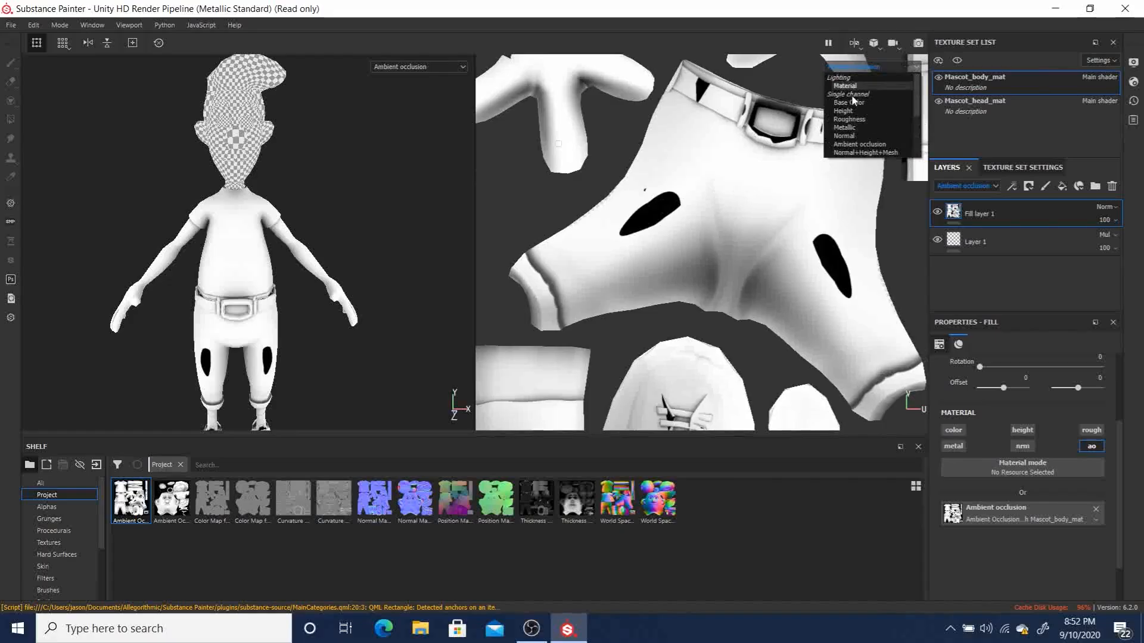
pyautogui.click(861, 145)
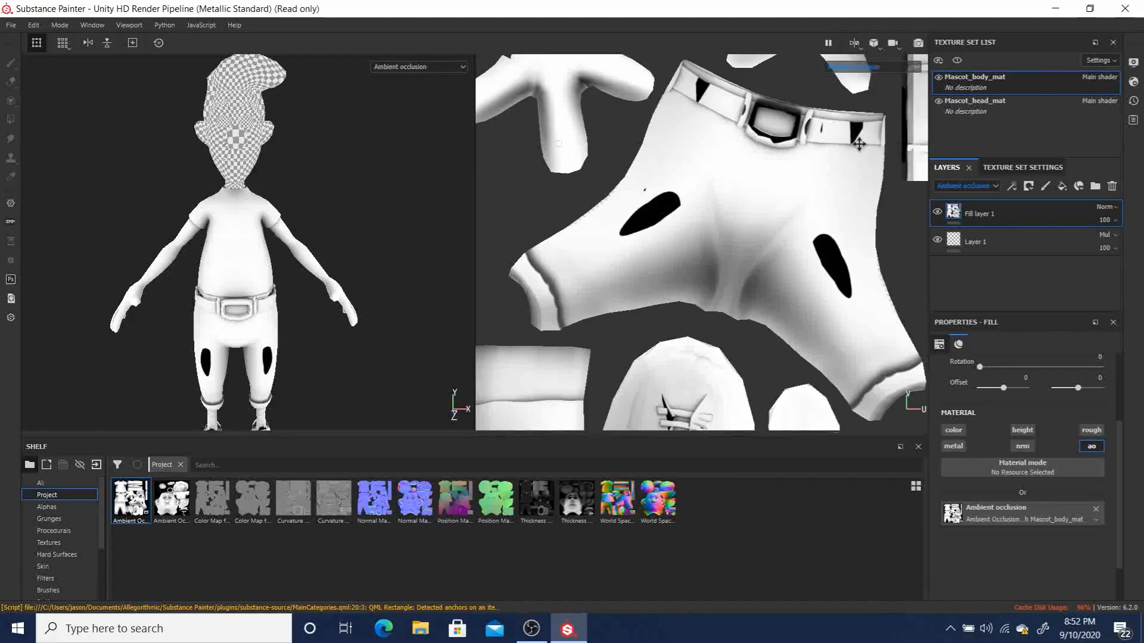
# - Add a paint effect to the ambient occlusion fill layer for retouching the black patches on the trouser legs
pyautogui.moveTo(809, 215); pyautogui.dragTo(789, 187, button='middle')
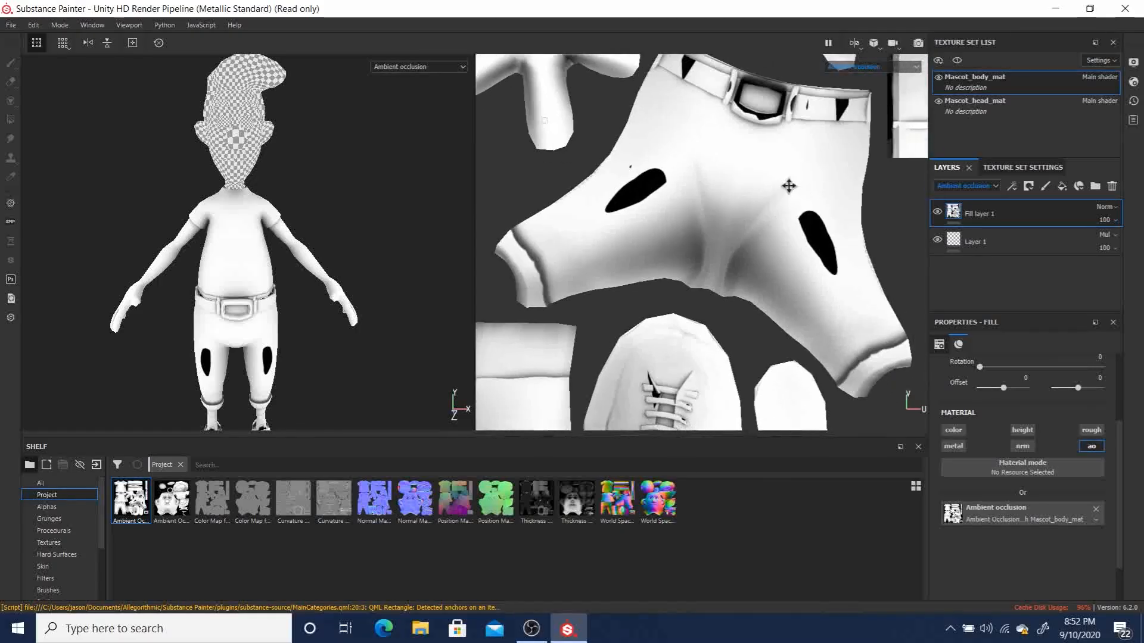
pyautogui.scroll(5, 789, 186)
pyautogui.moveTo(766, 240); pyautogui.dragTo(764, 193, button='middle')
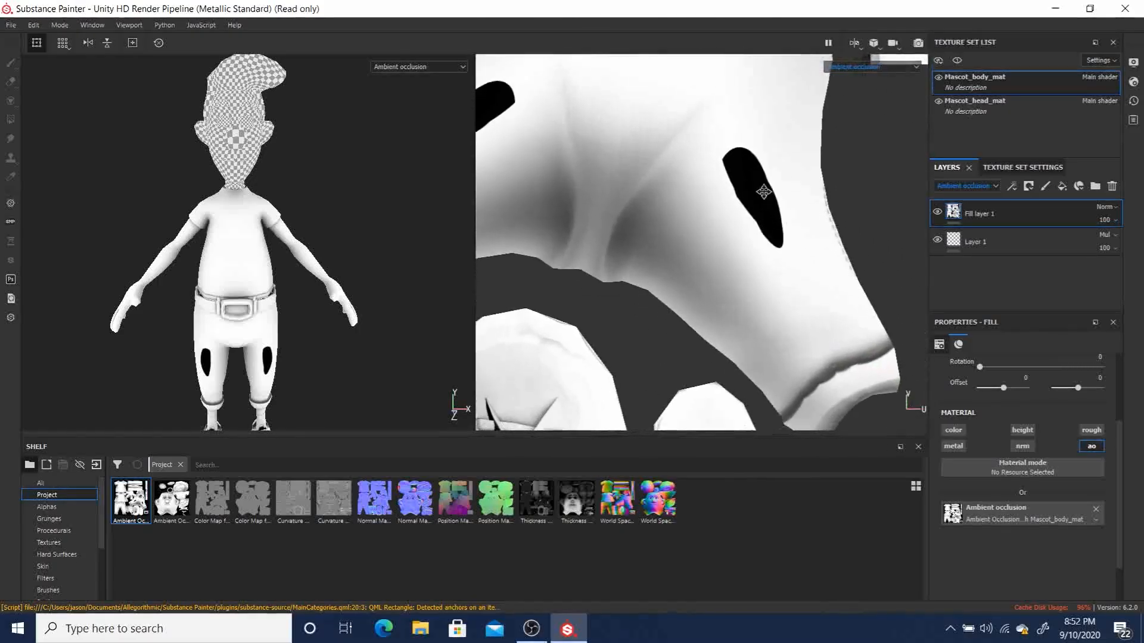
pyautogui.keyDown('alt'); pyautogui.moveTo(764, 192); pyautogui.dragTo(778, 225, button='right'); pyautogui.keyUp('alt')
pyautogui.keyDown('alt'); pyautogui.moveTo(753, 170); pyautogui.dragTo(773, 191, button='right'); pyautogui.keyUp('alt')
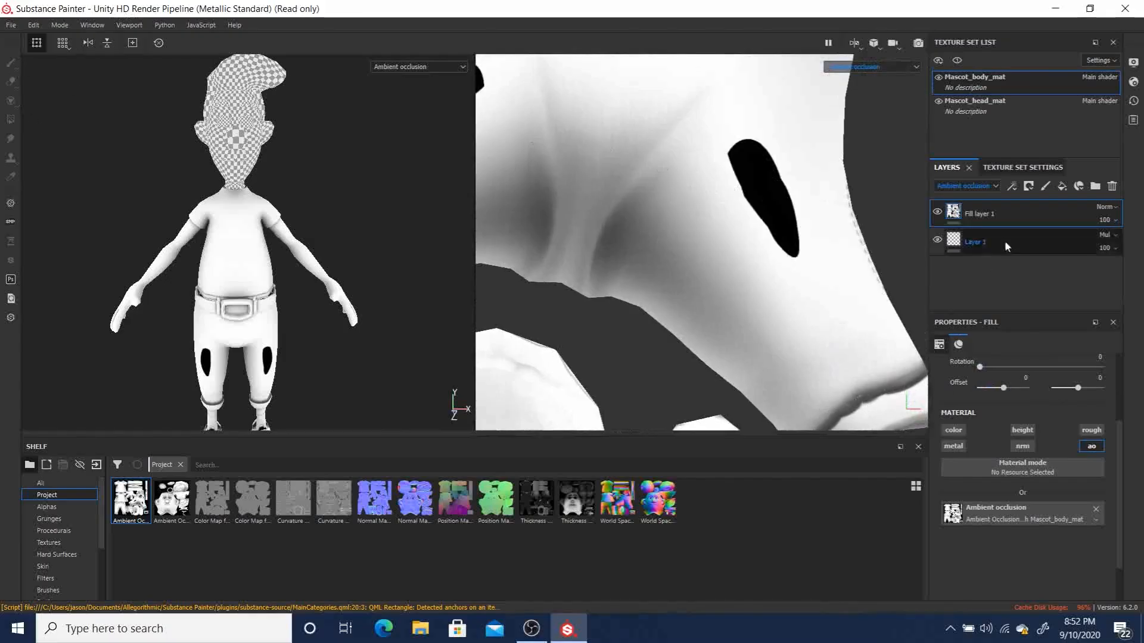
pyautogui.doubleClick(979, 214)
pyautogui.rightClick(979, 215)
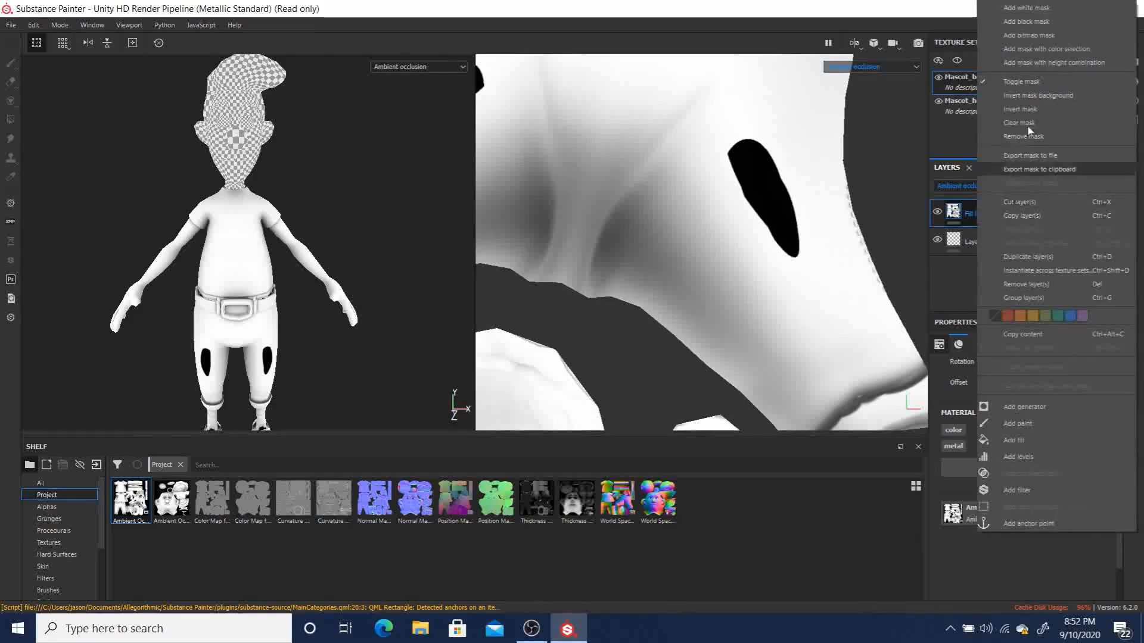
pyautogui.click(1016, 421)
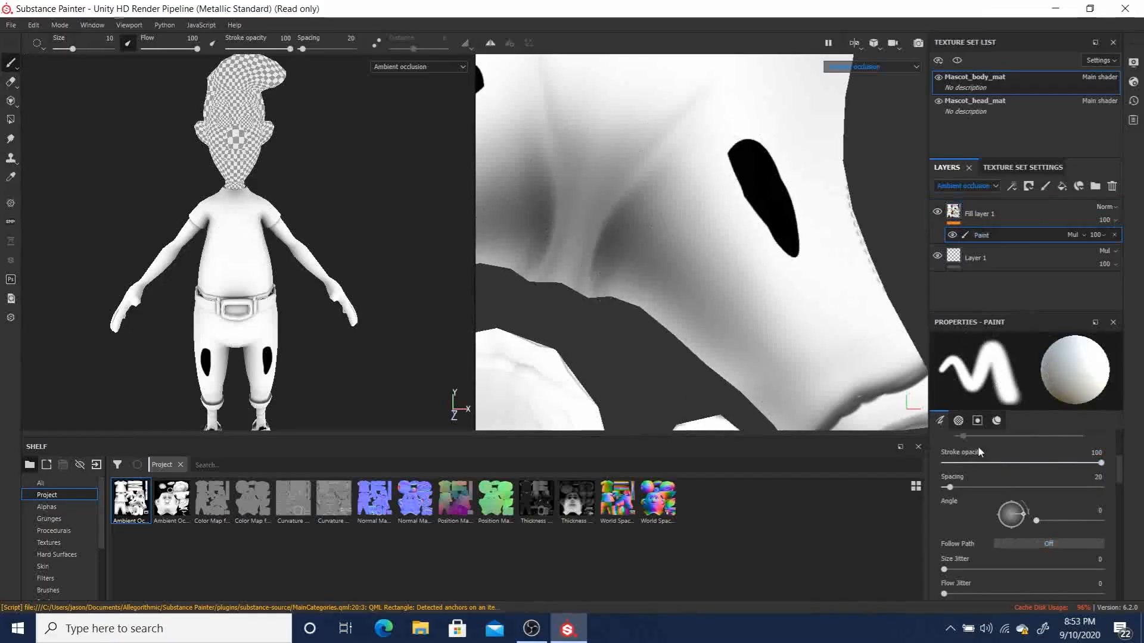
# - Sample the near-white trouser shade beside the black patch as the paint brush's Base Color
pyautogui.scroll(5, 1117, 465)
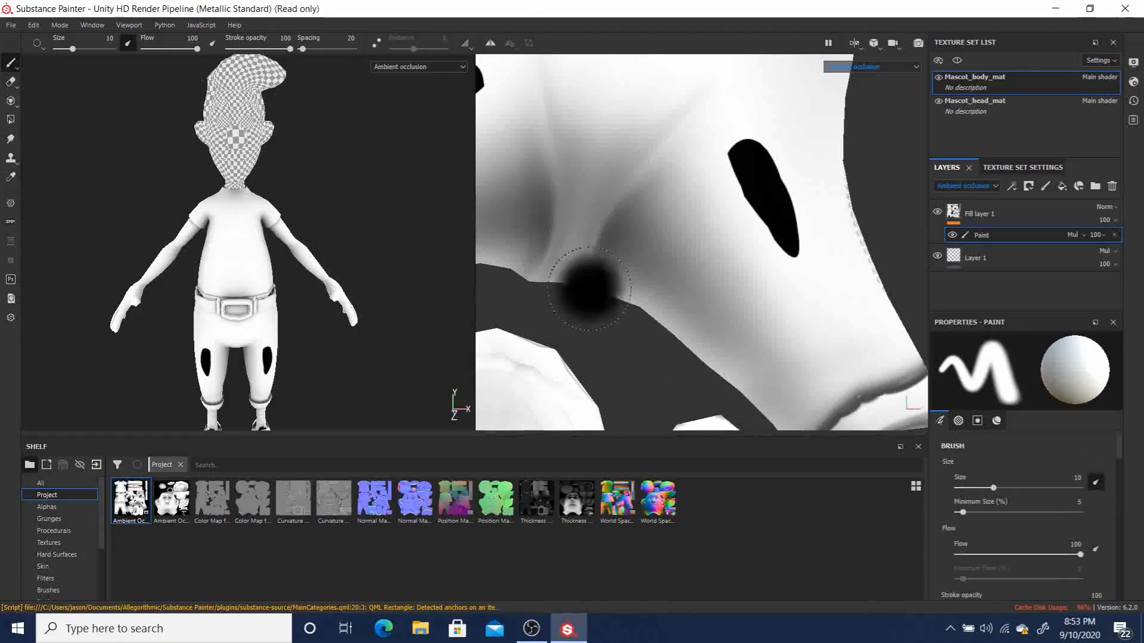
pyautogui.scroll(-5, 1121, 464)
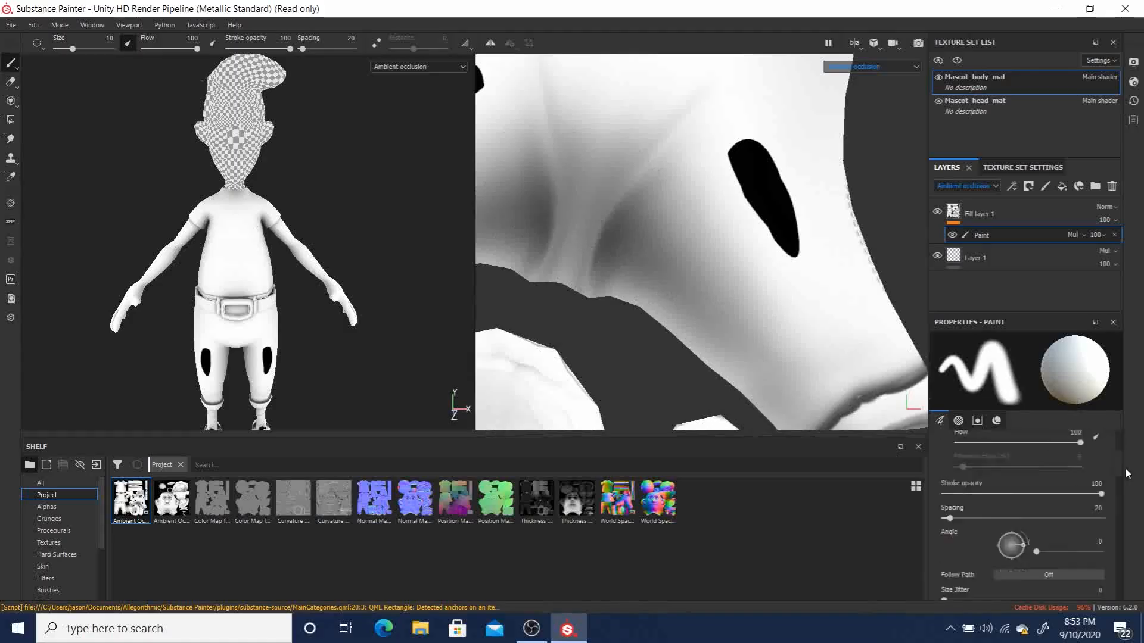
pyautogui.scroll(-8, 1050, 528)
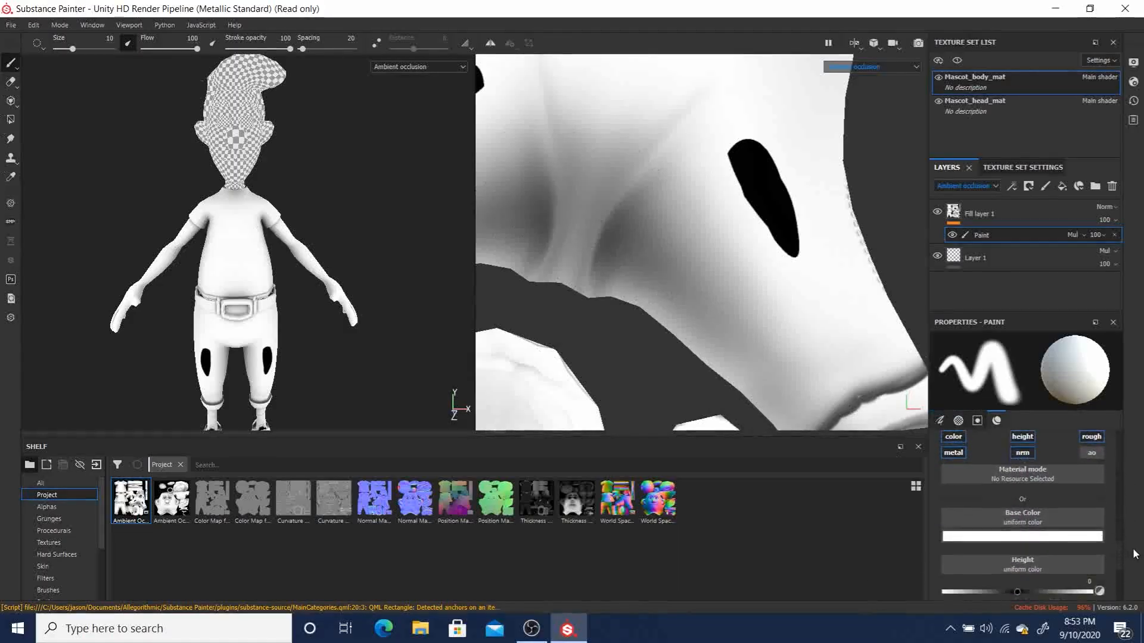
pyautogui.moveTo(1116, 556); pyautogui.dragTo(1118, 424)
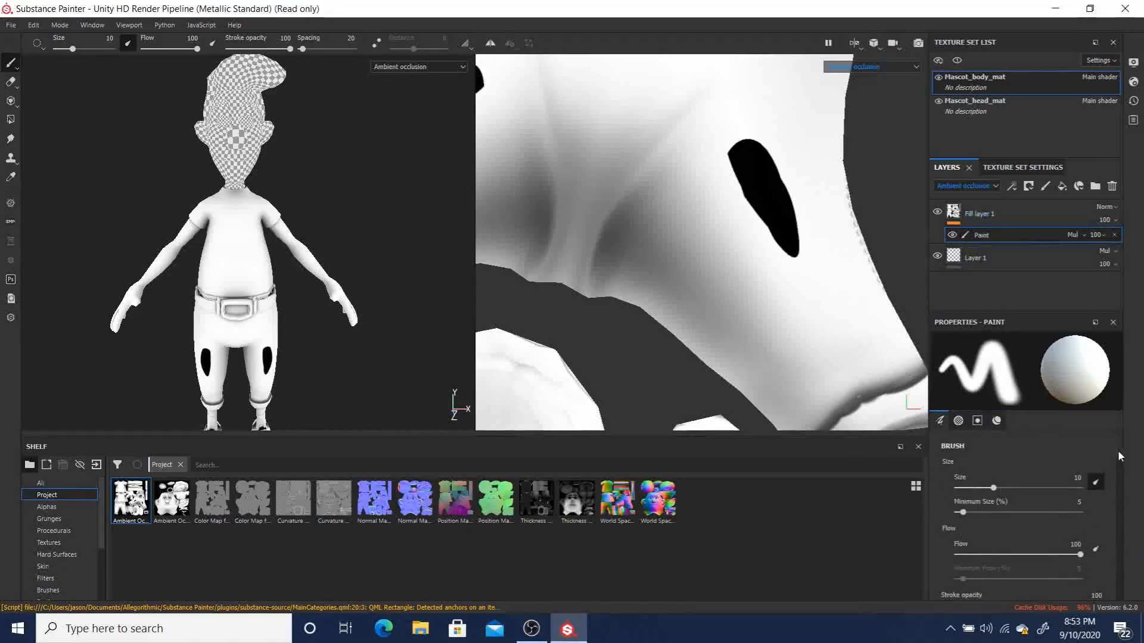
pyautogui.moveTo(1120, 457); pyautogui.dragTo(1120, 563)
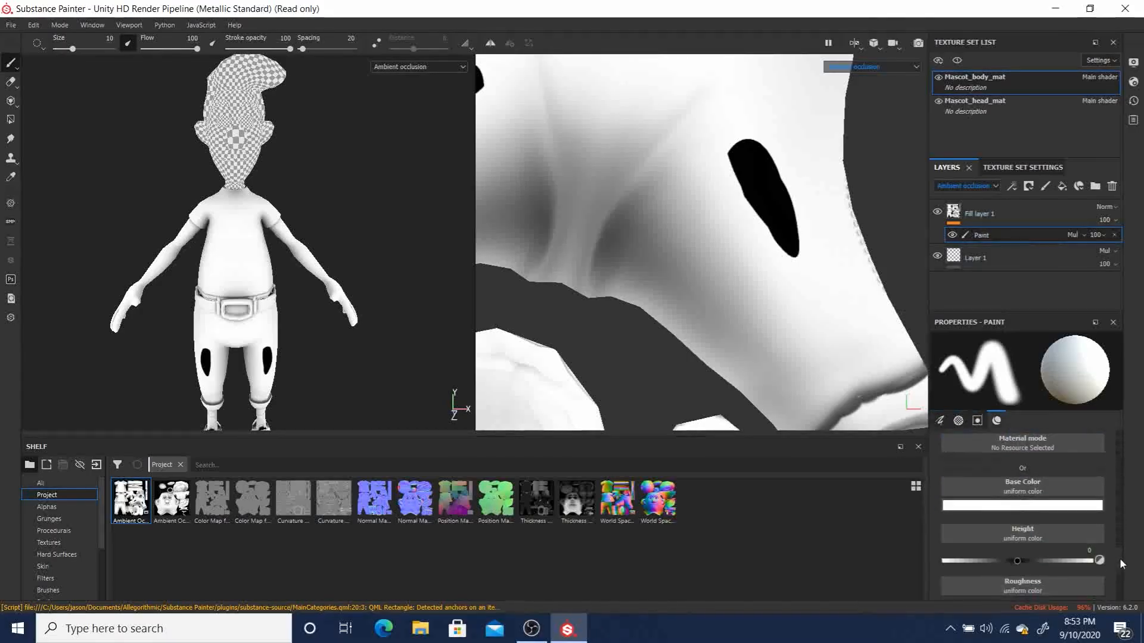
pyautogui.click(1035, 492)
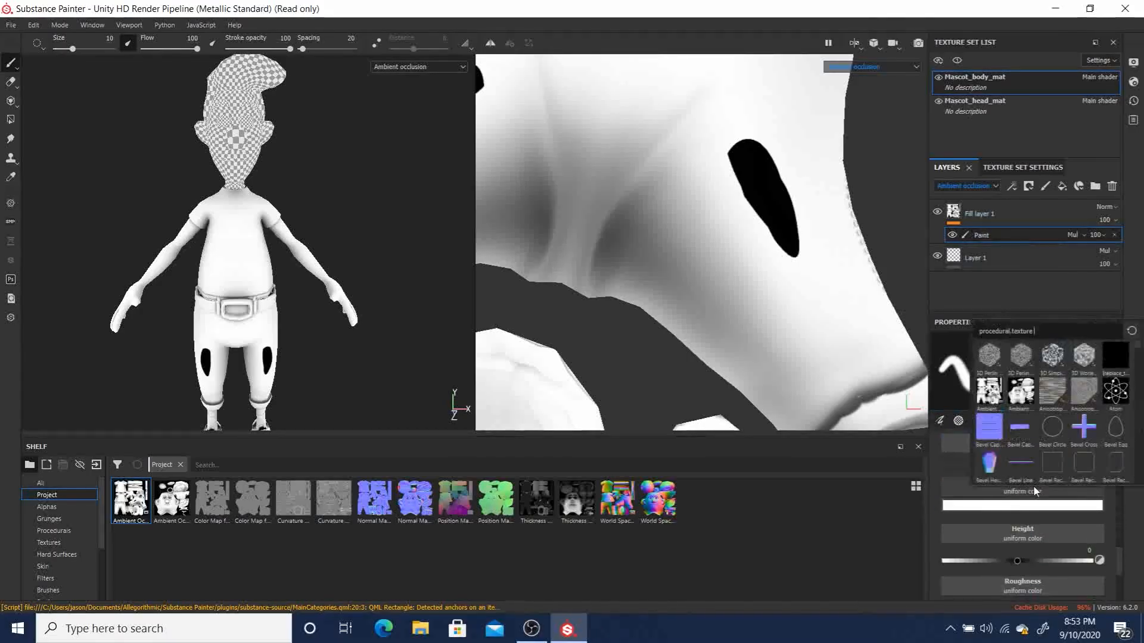
pyautogui.click(1027, 506)
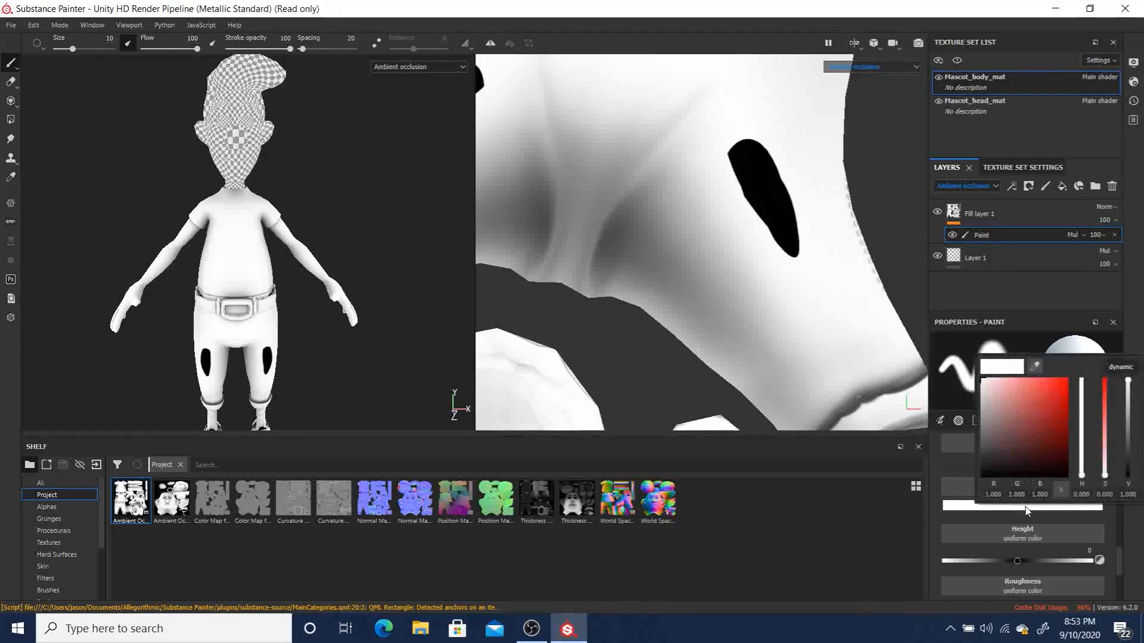
pyautogui.click(1035, 368)
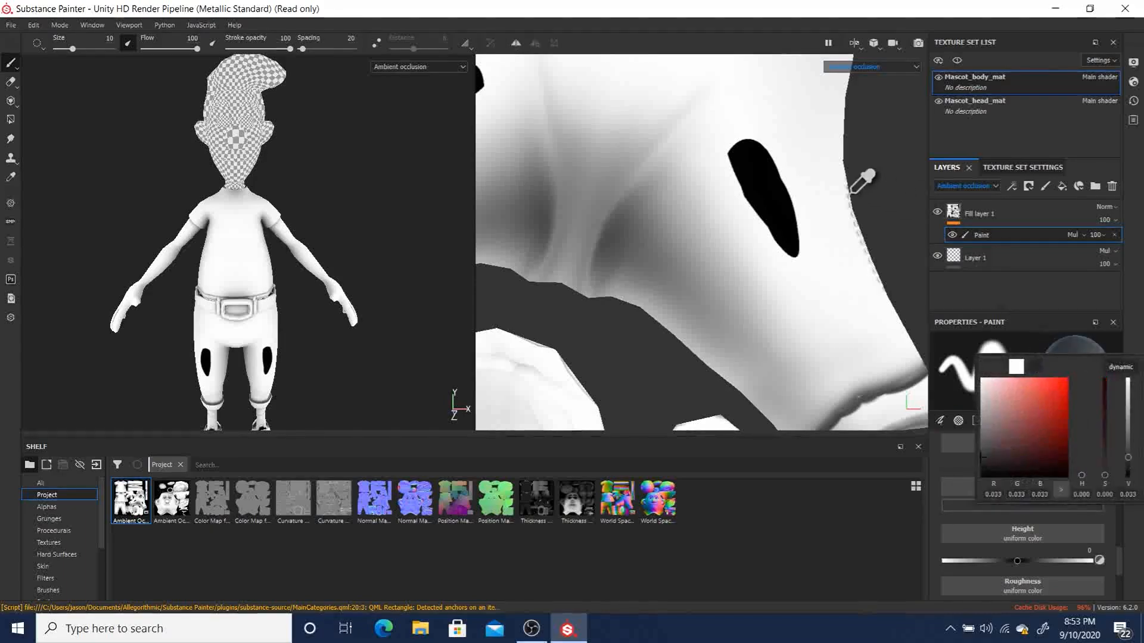
pyautogui.click(781, 137)
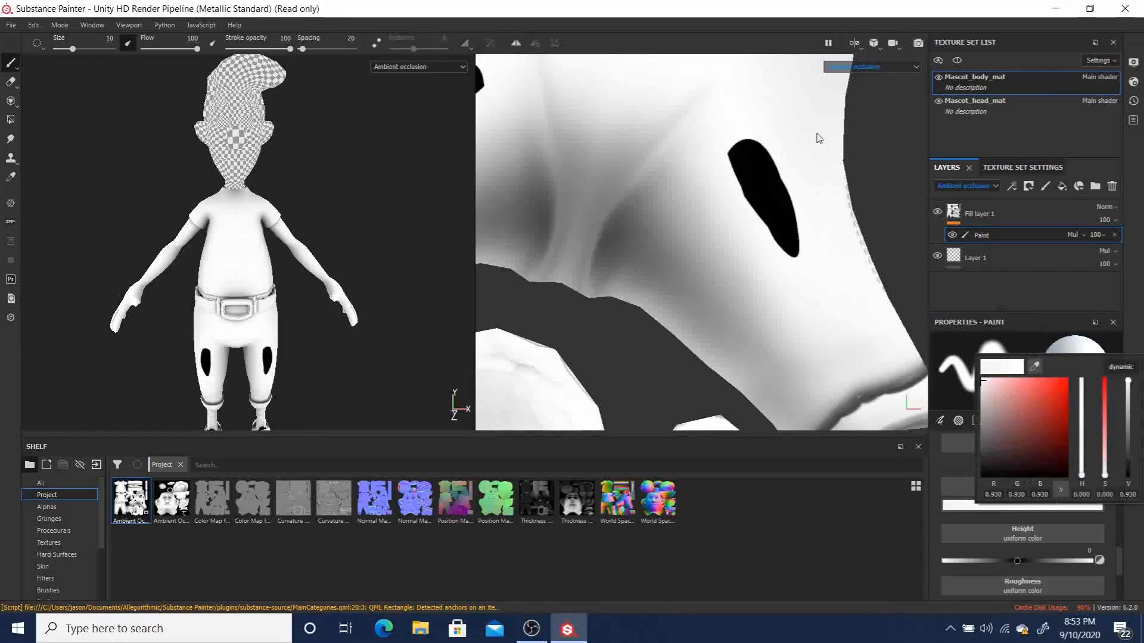
pyautogui.click(737, 132)
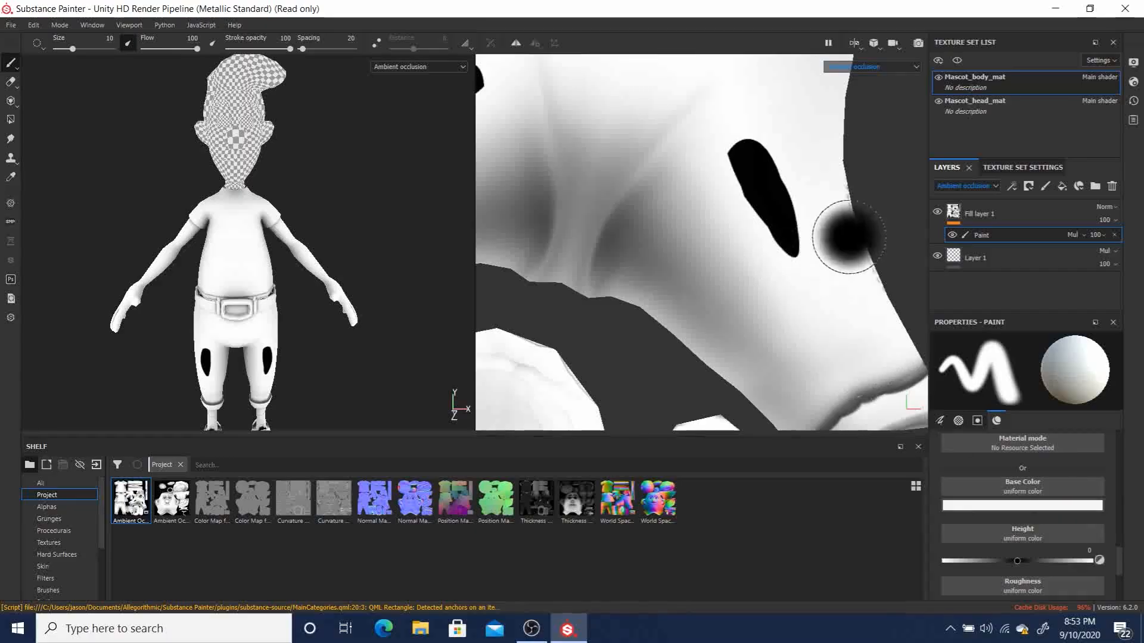
# - Set the paint effect's blending mode to Normal and restrict the brush material to the ao channel
pyautogui.click(1074, 235)
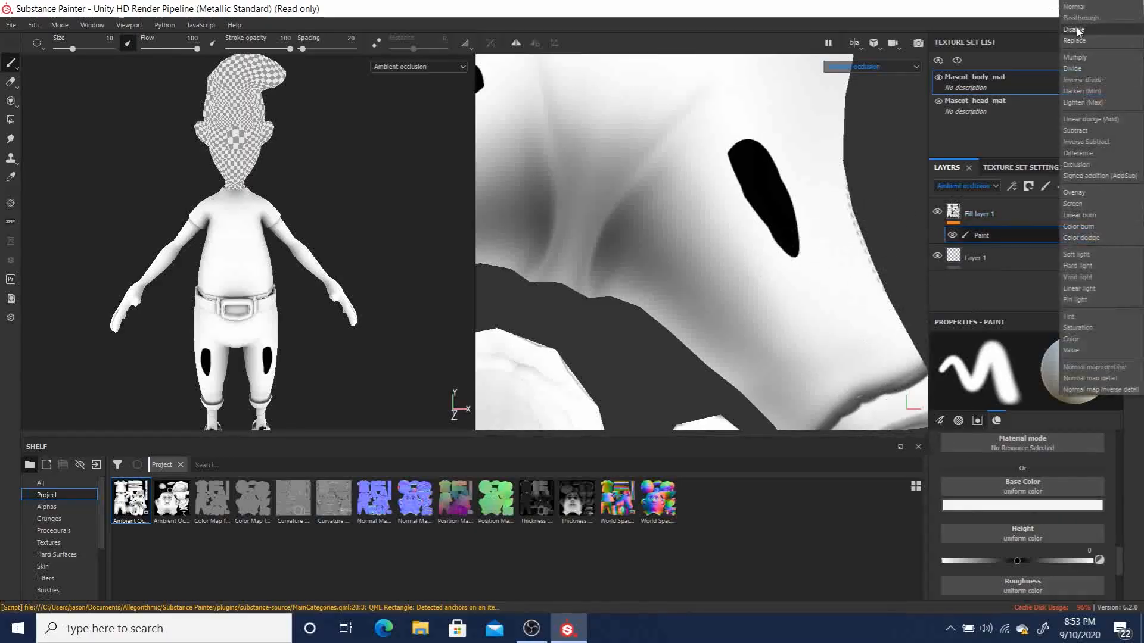
pyautogui.click(1074, 7)
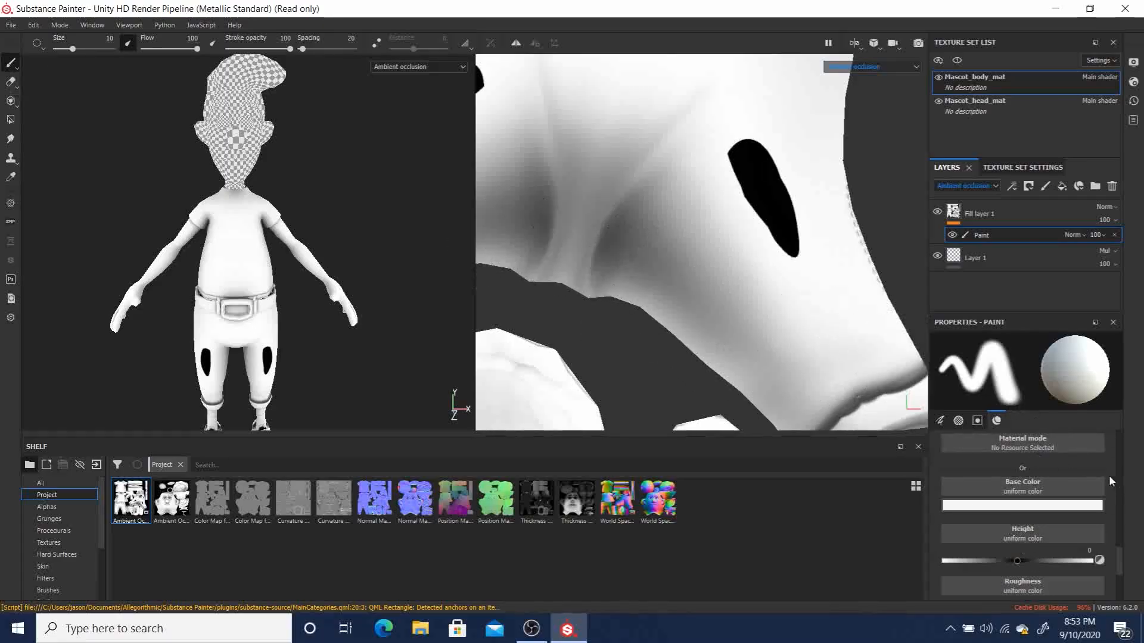
pyautogui.scroll(2, 1102, 480)
pyautogui.scroll(-1, 1096, 483)
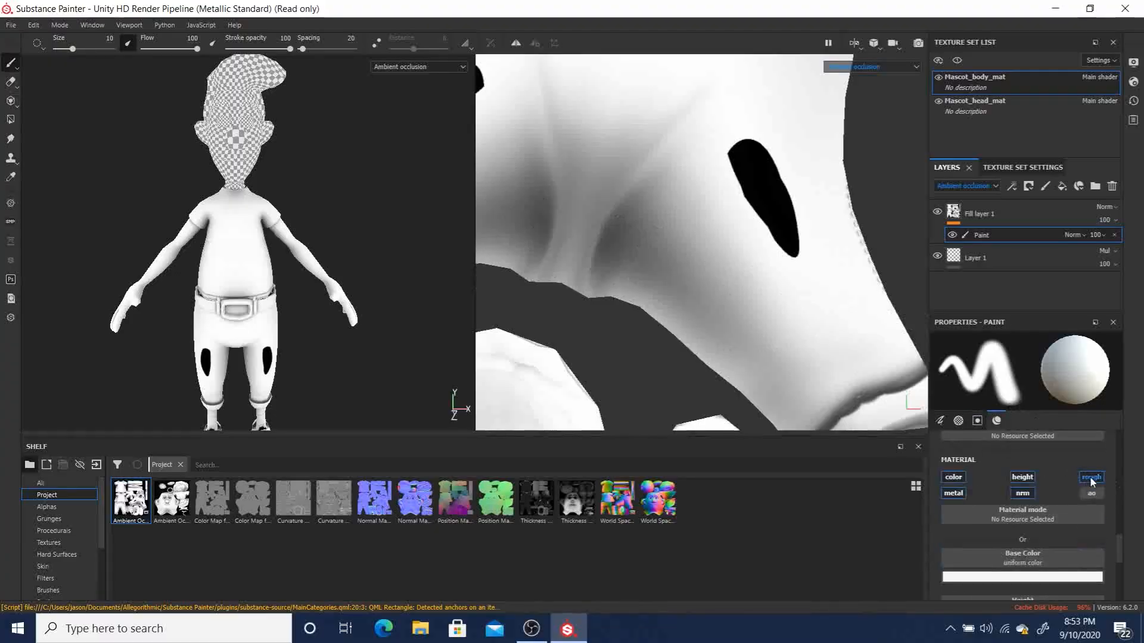
pyautogui.click(1090, 494)
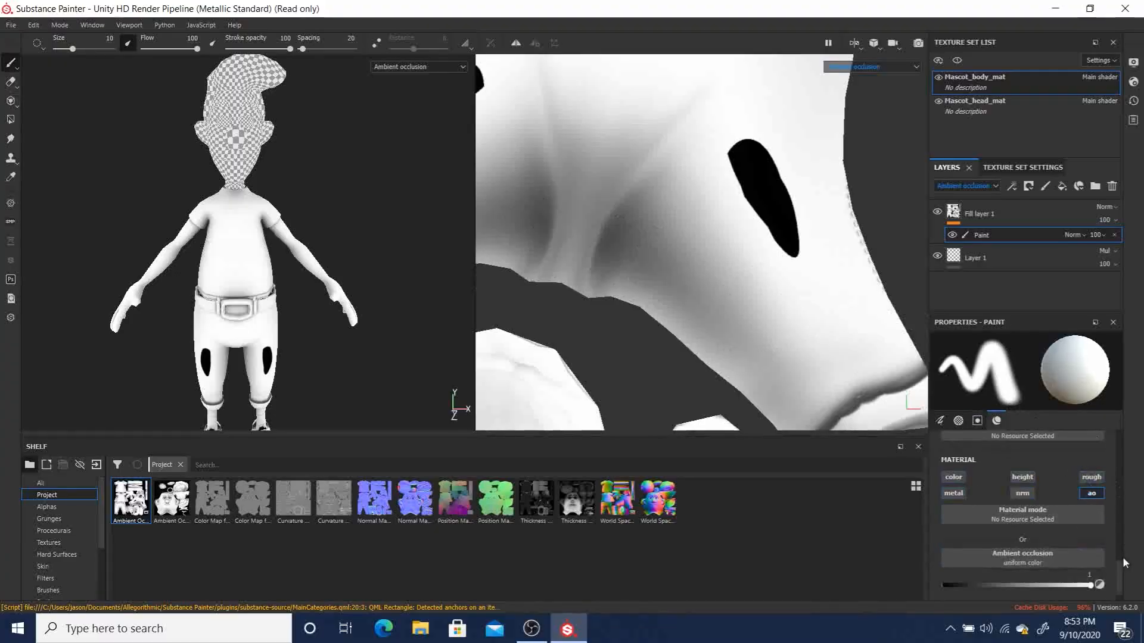
pyautogui.scroll(-1, 1081, 530)
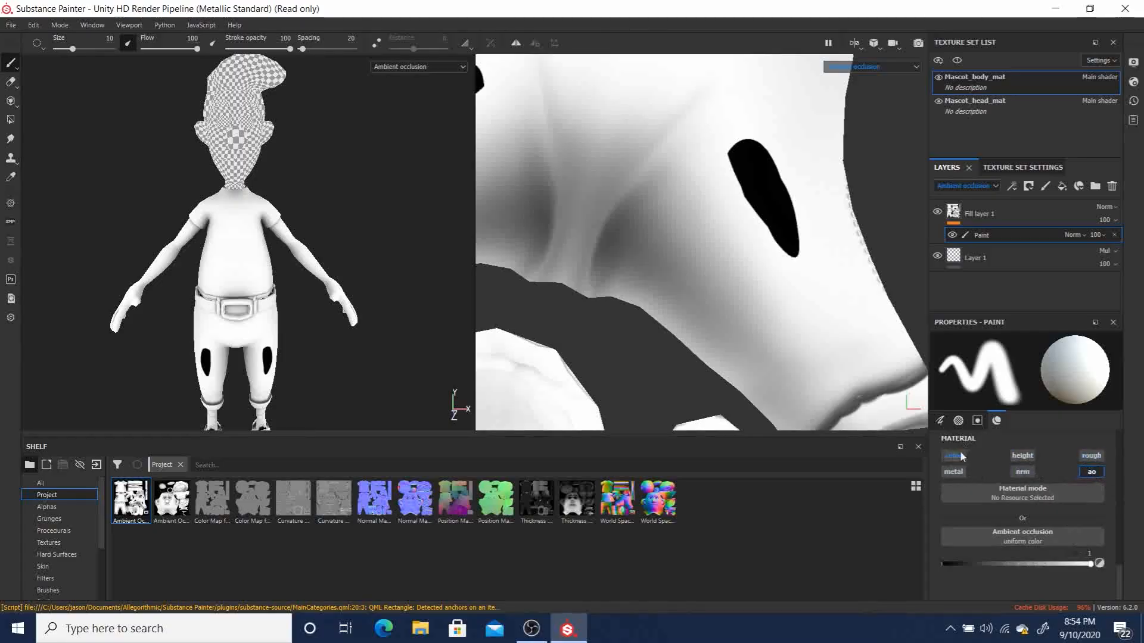
pyautogui.click(1092, 474)
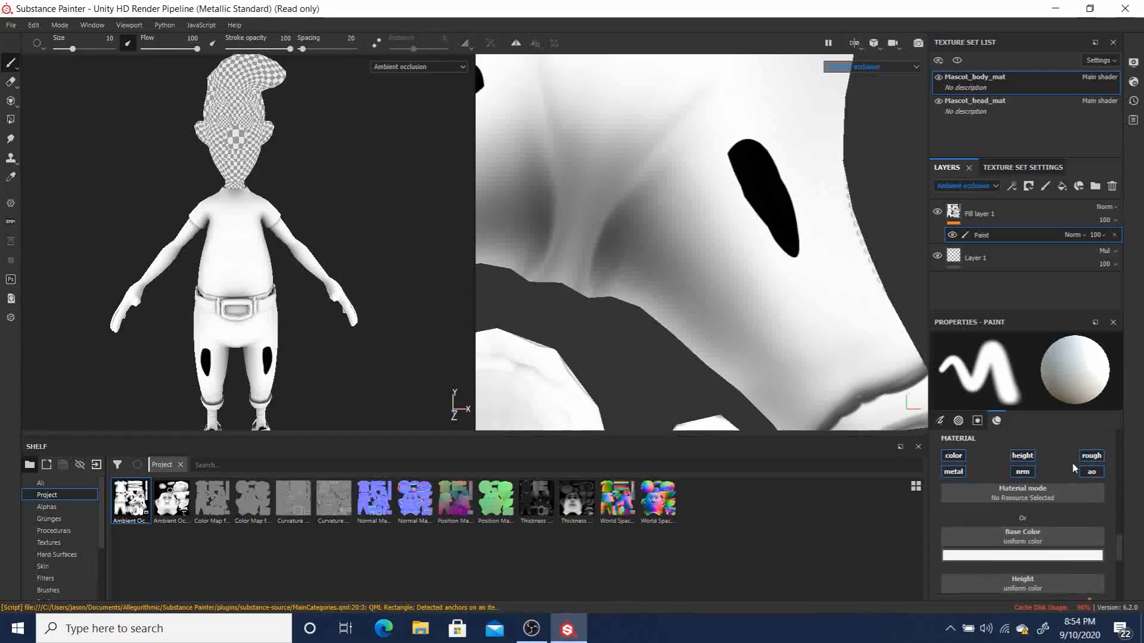
pyautogui.click(1093, 473)
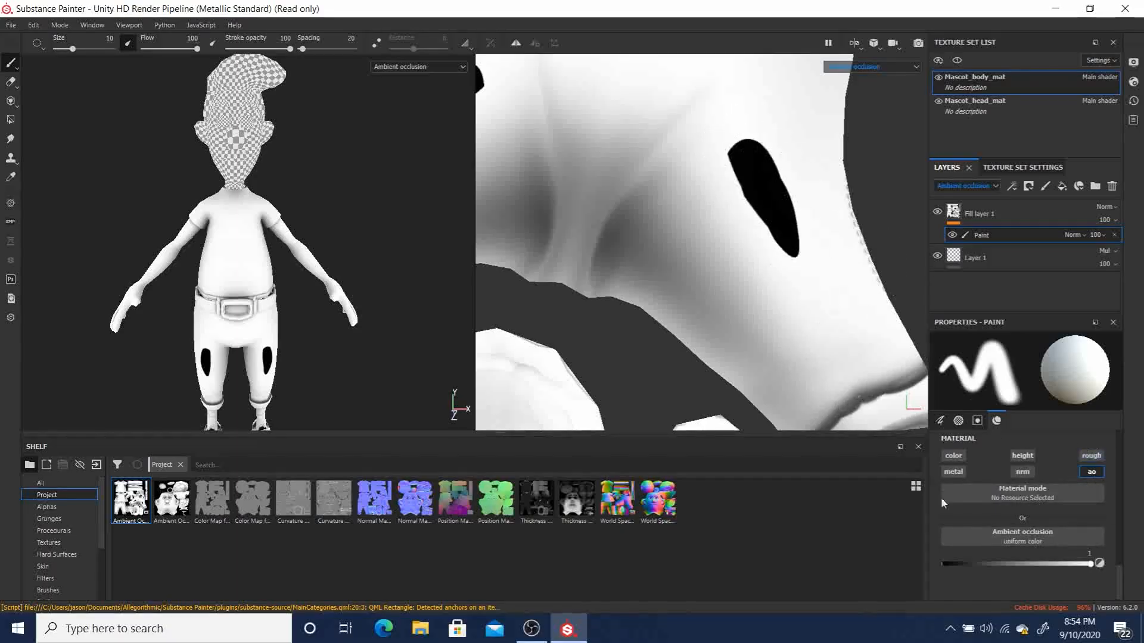
# - Try painting white over the black patch in the UV view with the current brush, and undo the strokes
pyautogui.click(755, 166)
pyautogui.moveTo(755, 167); pyautogui.dragTo(750, 146)
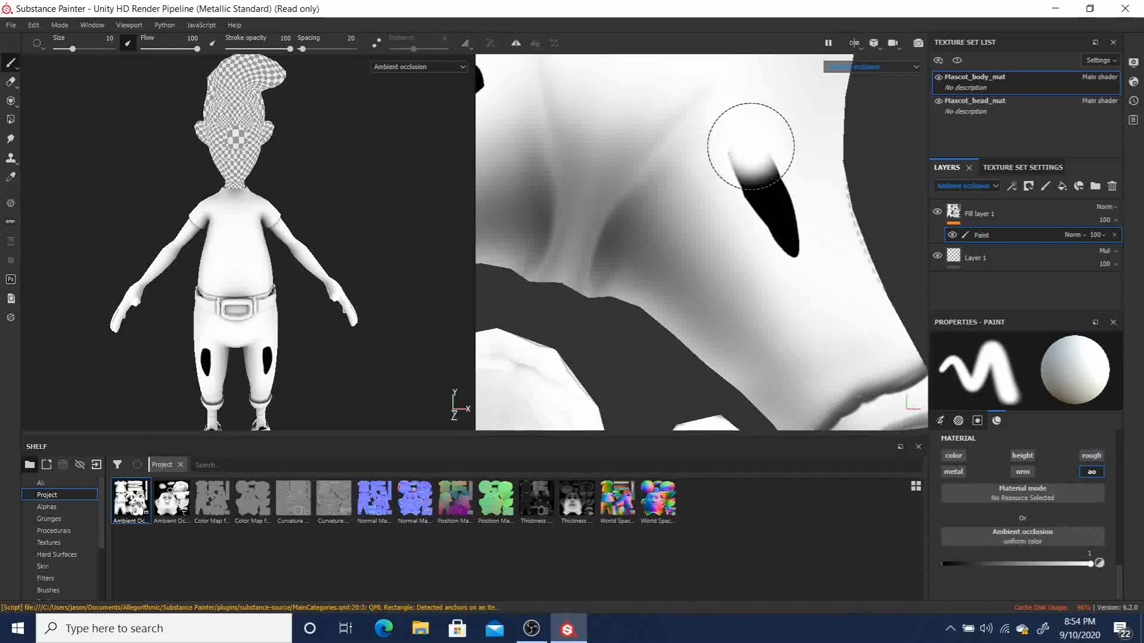
pyautogui.hotkey('ctrl', 'z')
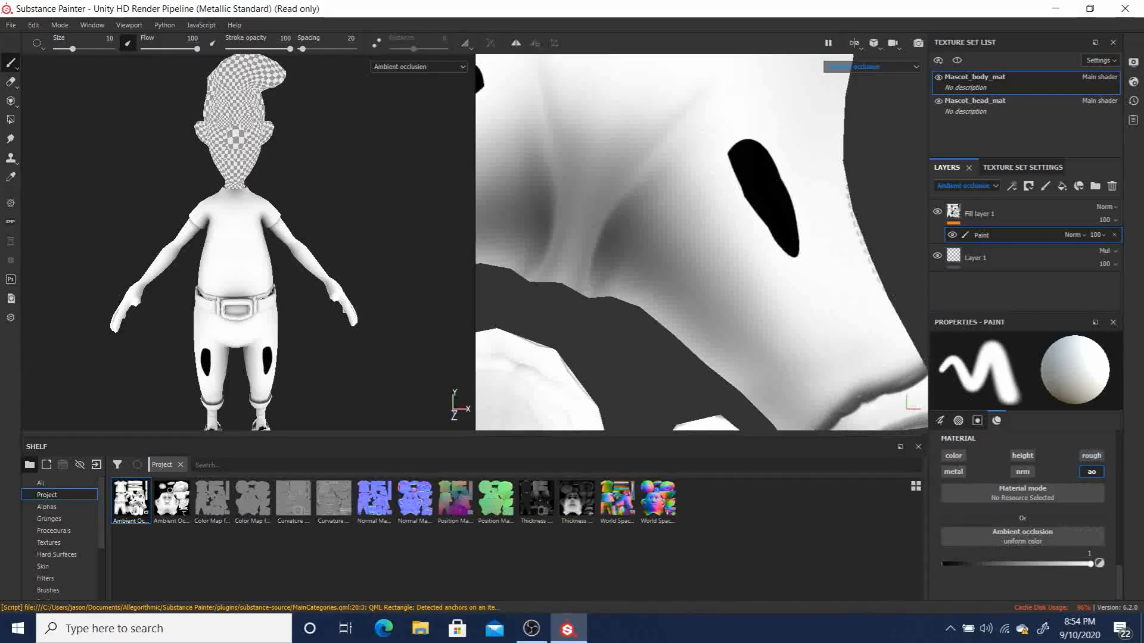
pyautogui.click(765, 153)
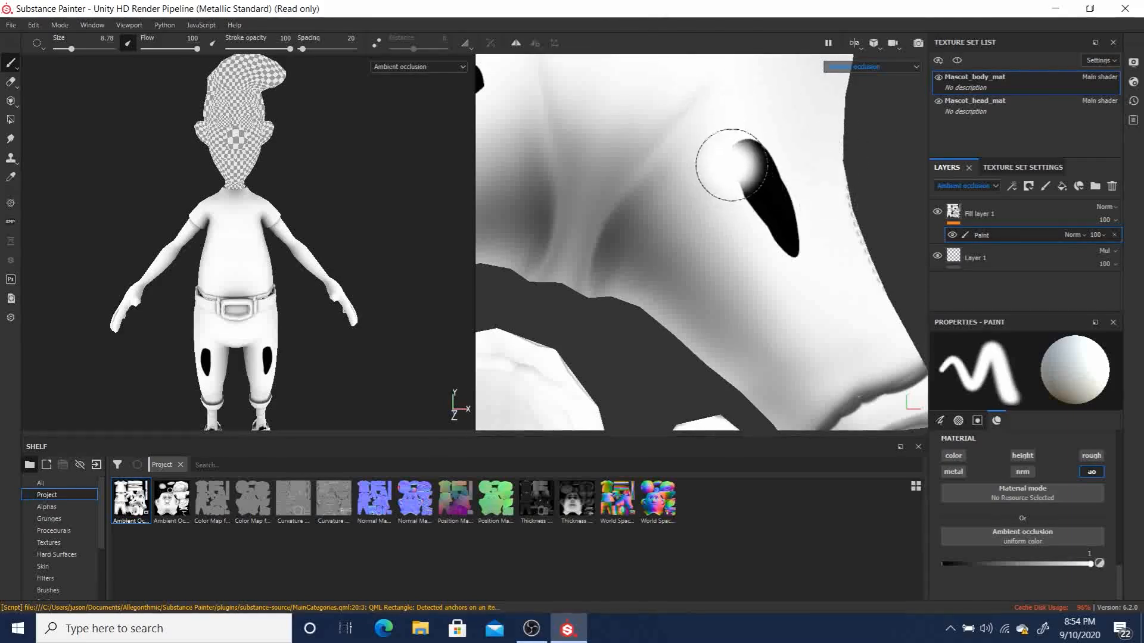
# - Try larger and smaller brush sizes over the black patch, ending at 5.57
pyautogui.keyDown('ctrl'); pyautogui.moveTo(791, 217); pyautogui.dragTo(752, 190, button='right'); pyautogui.keyUp('ctrl')
pyautogui.press(']')
pyautogui.press(']')
pyautogui.press(']')
pyautogui.press(']')
pyautogui.press(']')
pyautogui.press(']')
pyautogui.press(']')
pyautogui.press(']')
pyautogui.press('[')
pyautogui.press('[')
pyautogui.press('[')
pyautogui.press('[')
pyautogui.press('[')
pyautogui.press('[')
pyautogui.press('[')
pyautogui.press('[')
pyautogui.press('[')
pyautogui.press('[')
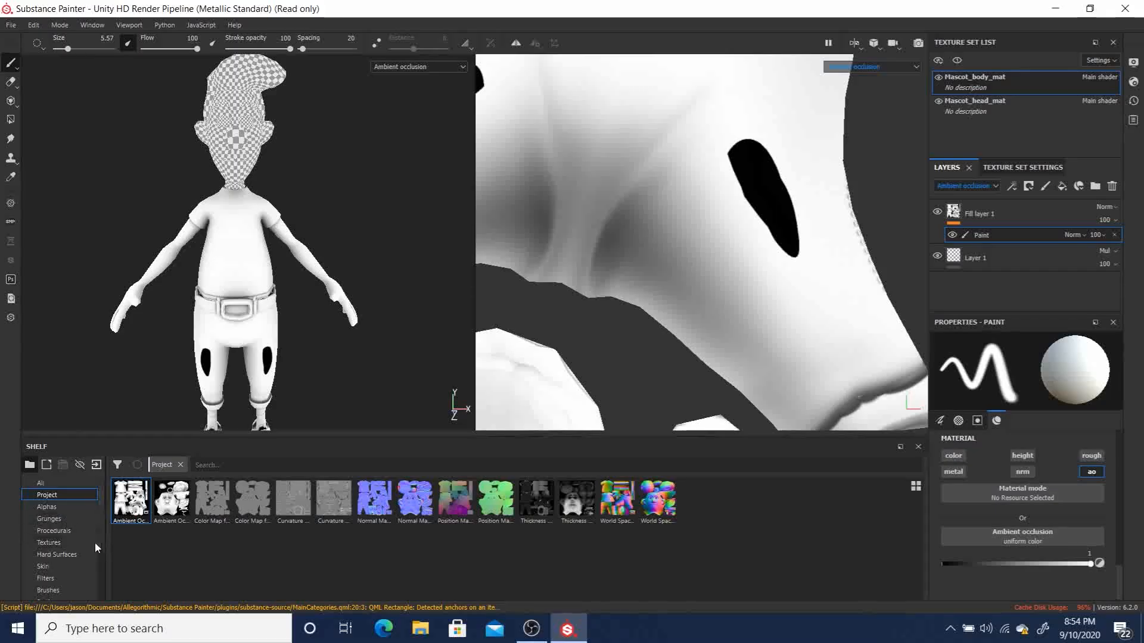
# - Choose the Basic Soft brush and paint white over the first black trouser patch in the UV view
pyautogui.click(47, 590)
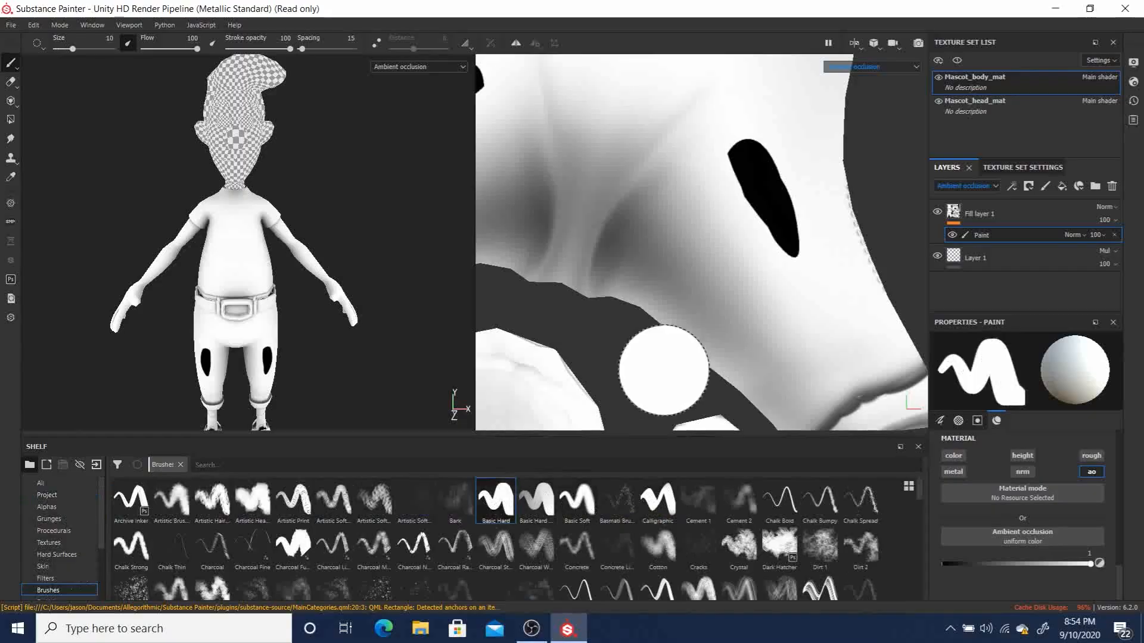
pyautogui.click(577, 499)
pyautogui.moveTo(739, 149)
pyautogui.mouseDown()
pyautogui.moveTo(741, 169)
pyautogui.moveTo(759, 159)
pyautogui.moveTo(785, 234)
pyautogui.moveTo(774, 236)
pyautogui.moveTo(766, 168)
pyautogui.moveTo(803, 68)
pyautogui.moveTo(734, 272)
pyautogui.mouseUp()
pyautogui.moveTo(720, 230)
pyautogui.keyDown('alt'); pyautogui.mouseDown()
pyautogui.moveTo(800, 262)
pyautogui.moveTo(722, 209)
pyautogui.moveTo(687, 203)
pyautogui.moveTo(717, 199)
pyautogui.moveTo(582, 173)
pyautogui.mouseUp(); pyautogui.keyUp('alt')
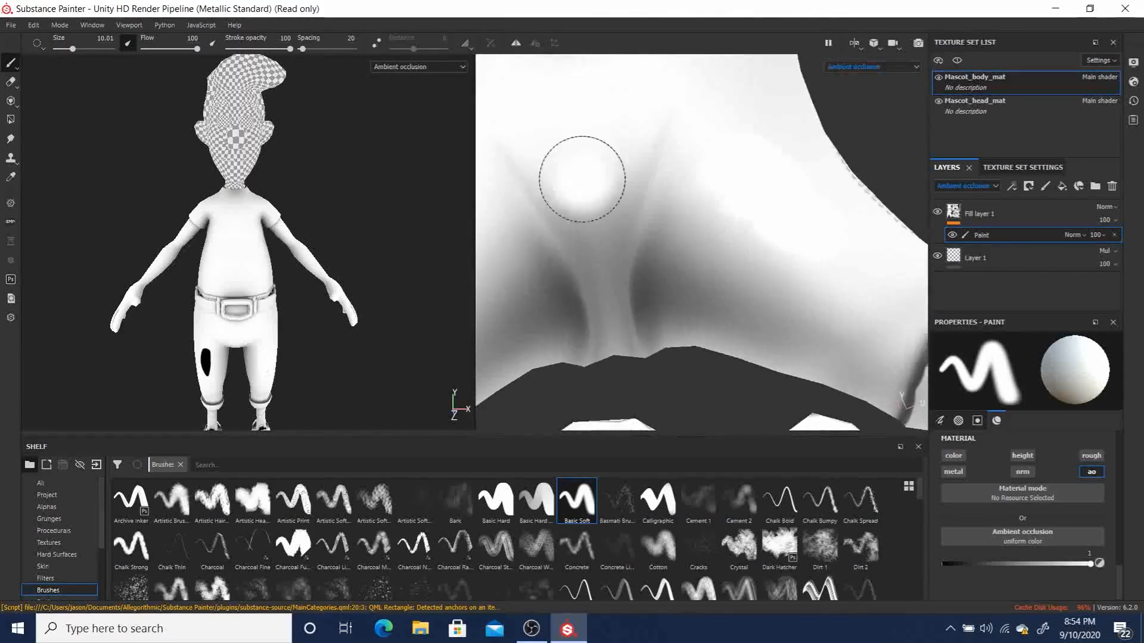
# - Try smudging the retouched trouser area, and cover the dark smudge marks with white using the Paint tool
pyautogui.click(10, 140)
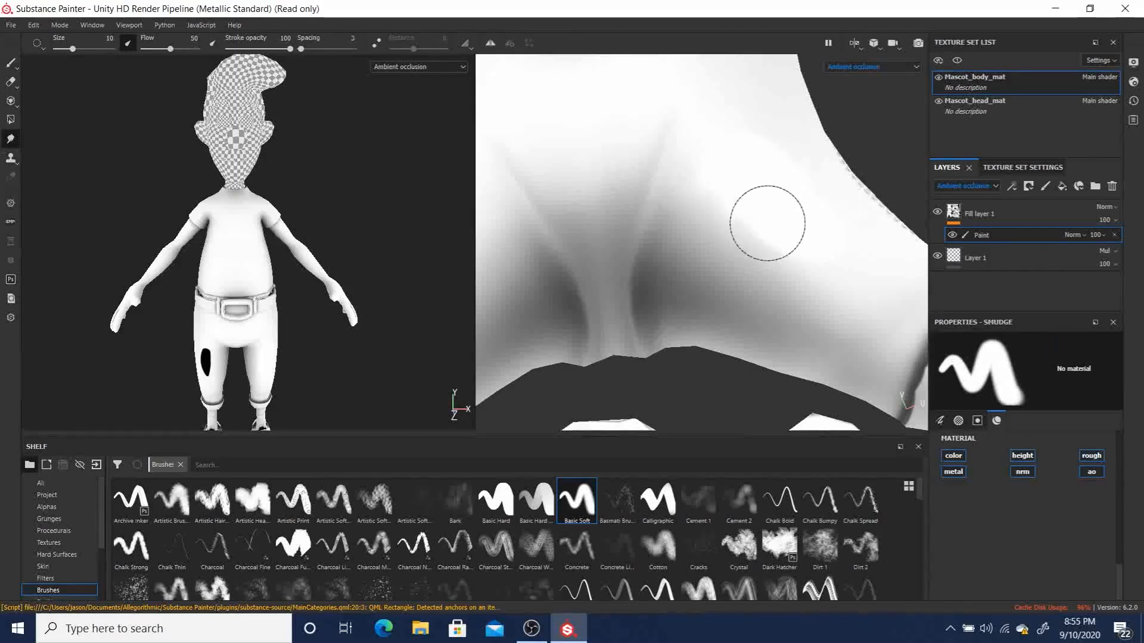
pyautogui.moveTo(758, 199)
pyautogui.mouseDown()
pyautogui.moveTo(759, 219)
pyautogui.moveTo(774, 225)
pyautogui.moveTo(761, 250)
pyautogui.moveTo(735, 242)
pyautogui.moveTo(774, 246)
pyautogui.mouseUp()
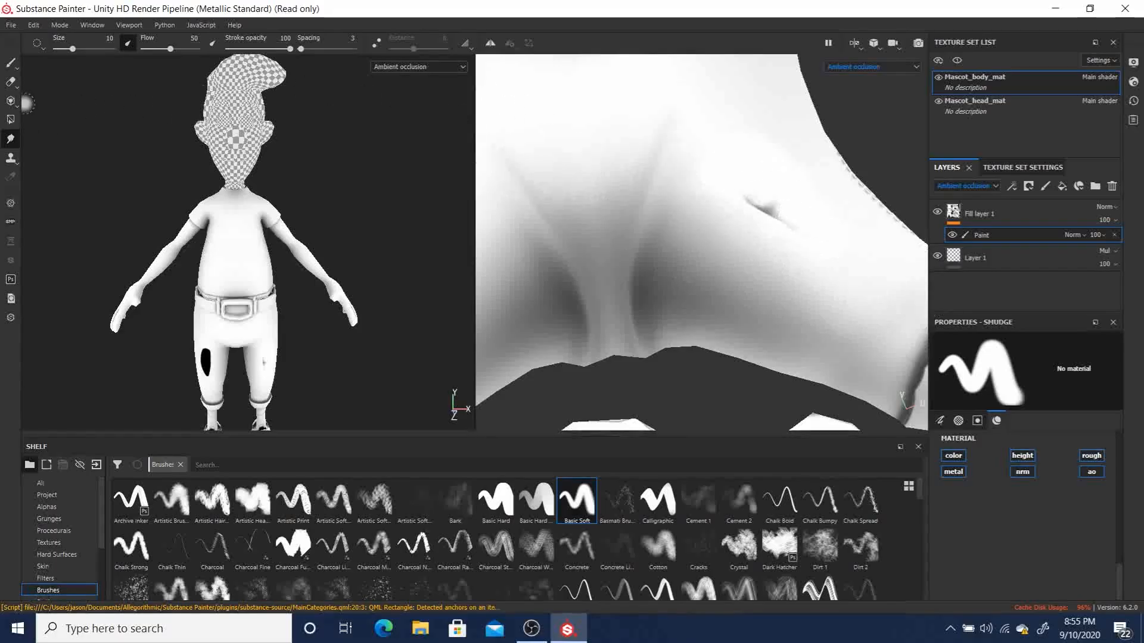
pyautogui.click(10, 62)
pyautogui.moveTo(685, 204); pyautogui.dragTo(774, 209)
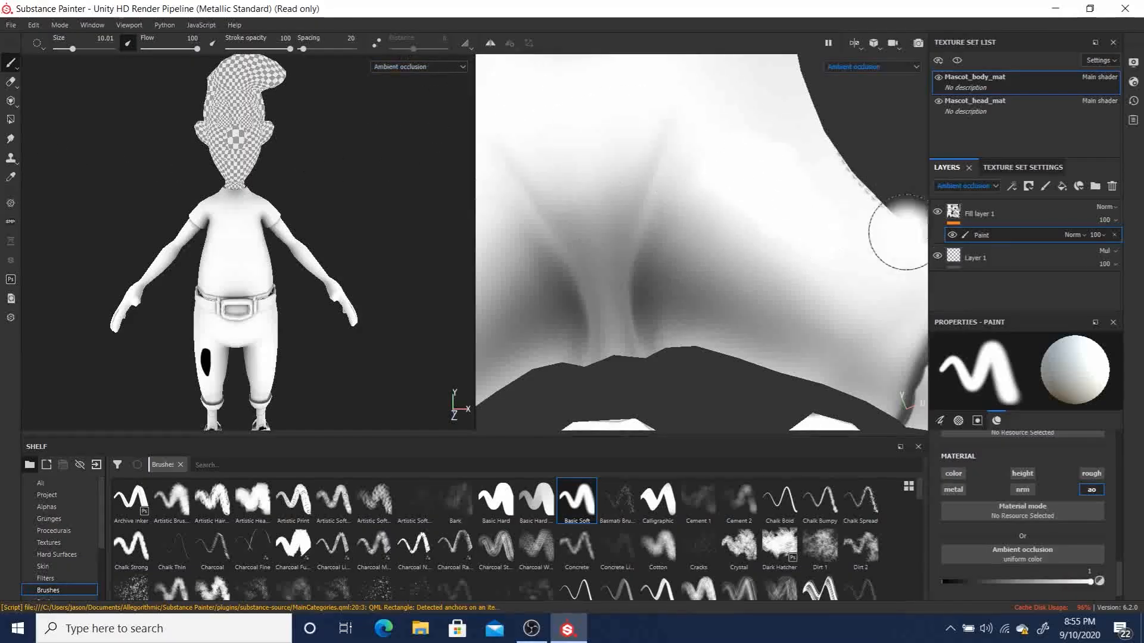
# - Paint white over the remaining black patch on the other trouser leg in the UV view
pyautogui.doubleClick(981, 235)
pyautogui.press('Return')
pyautogui.hotkey('ctrl', 'alt')
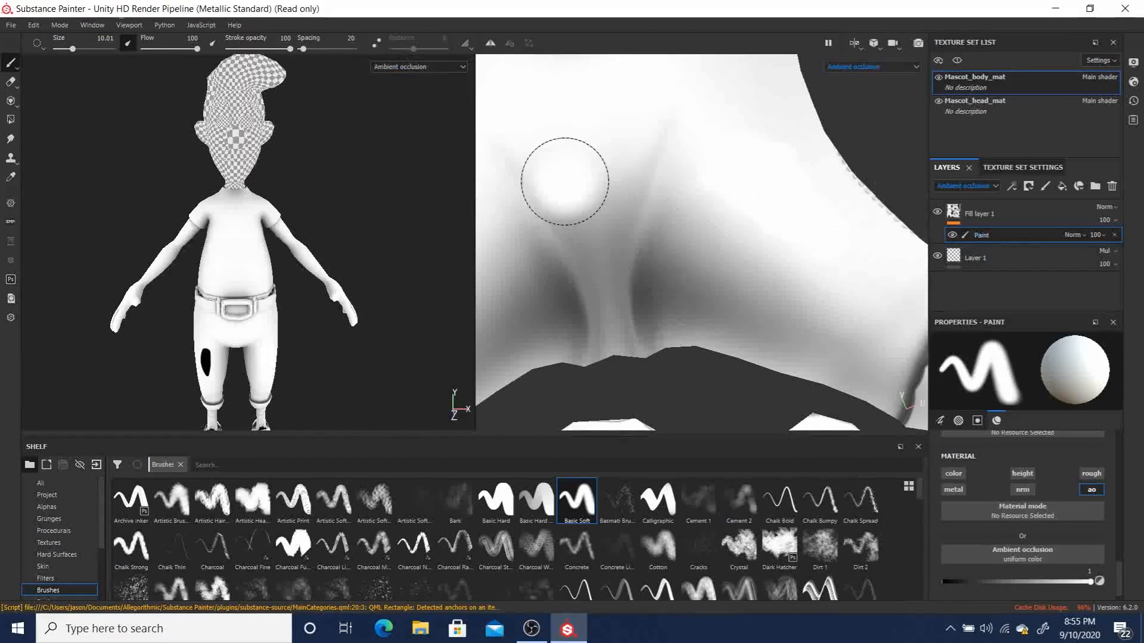
pyautogui.moveTo(534, 159)
pyautogui.mouseDown(button='middle')
pyautogui.moveTo(707, 197)
pyautogui.moveTo(727, 237)
pyautogui.moveTo(759, 178)
pyautogui.mouseUp(button='middle')
pyautogui.click(611, 199)
pyautogui.moveTo(607, 196)
pyautogui.mouseDown()
pyautogui.moveTo(626, 203)
pyautogui.moveTo(584, 245)
pyautogui.moveTo(605, 225)
pyautogui.moveTo(567, 199)
pyautogui.moveTo(592, 250)
pyautogui.moveTo(618, 245)
pyautogui.moveTo(570, 277)
pyautogui.moveTo(582, 245)
pyautogui.moveTo(556, 281)
pyautogui.moveTo(610, 201)
pyautogui.mouseUp()
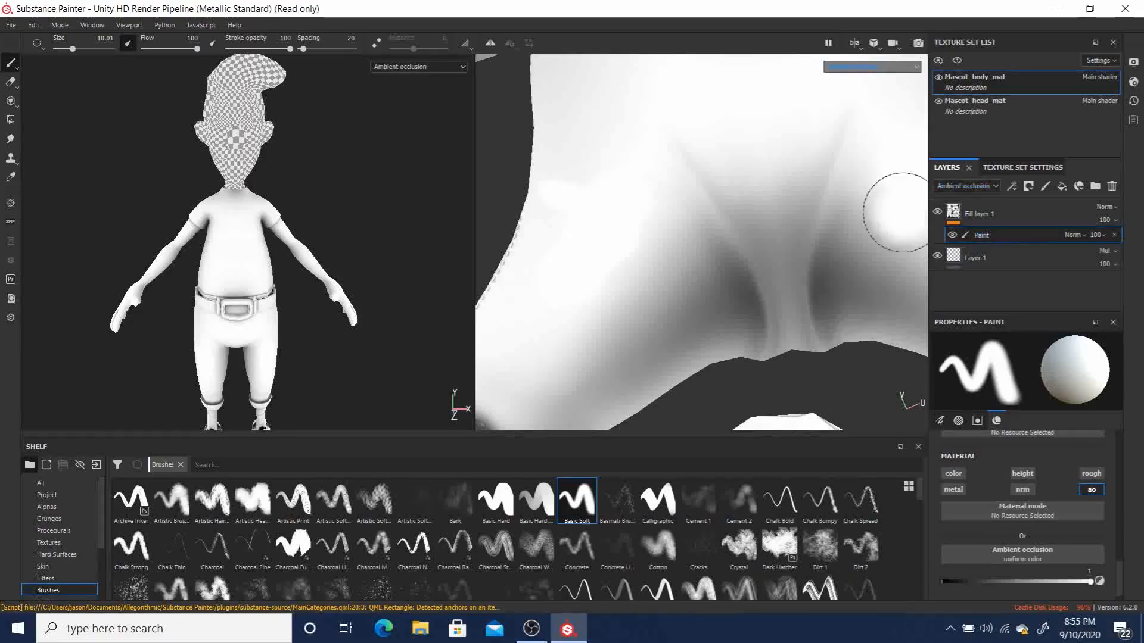
# - Add a filter effect above the paint effect on Fill layer 1 and limit it to the ao channel
pyautogui.rightClick(987, 234)
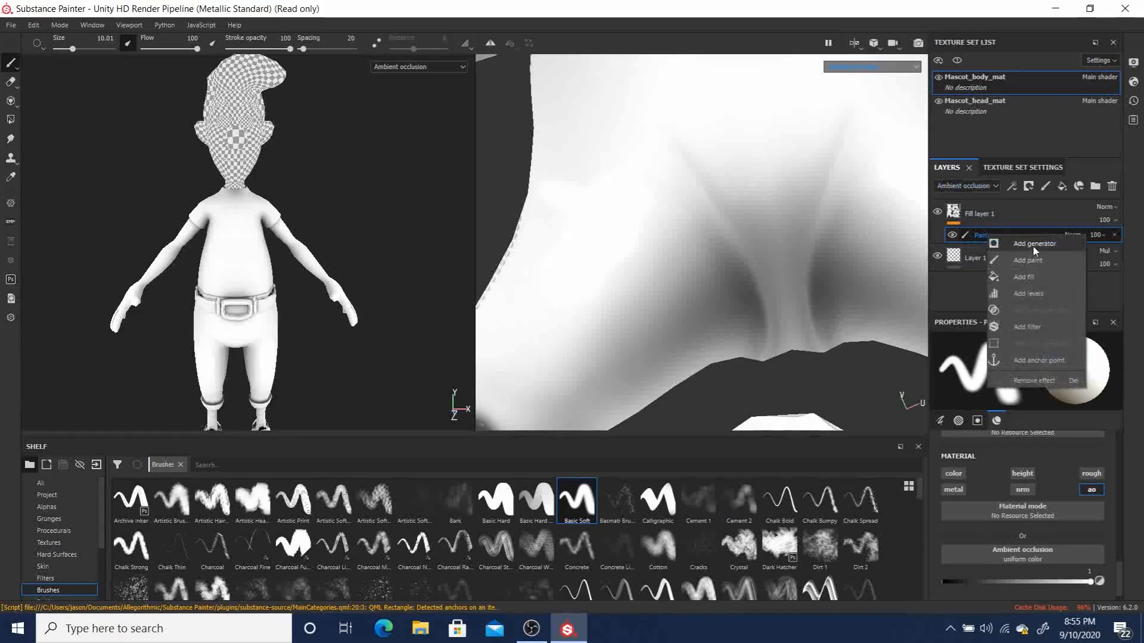
pyautogui.click(1035, 326)
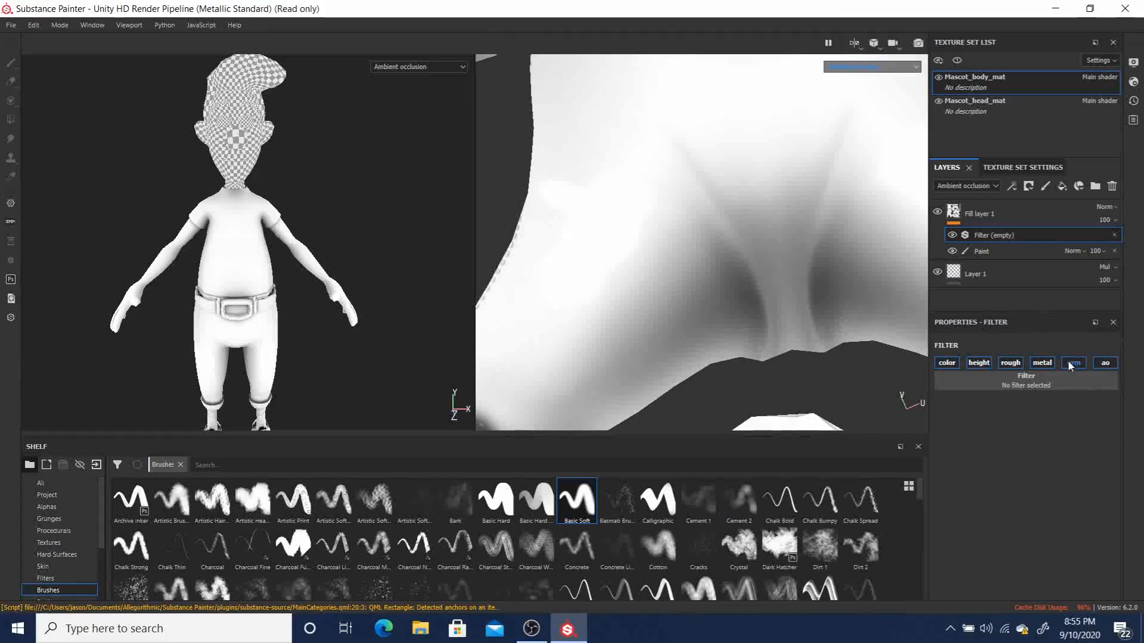
pyautogui.click(1071, 363)
pyautogui.click(1107, 362)
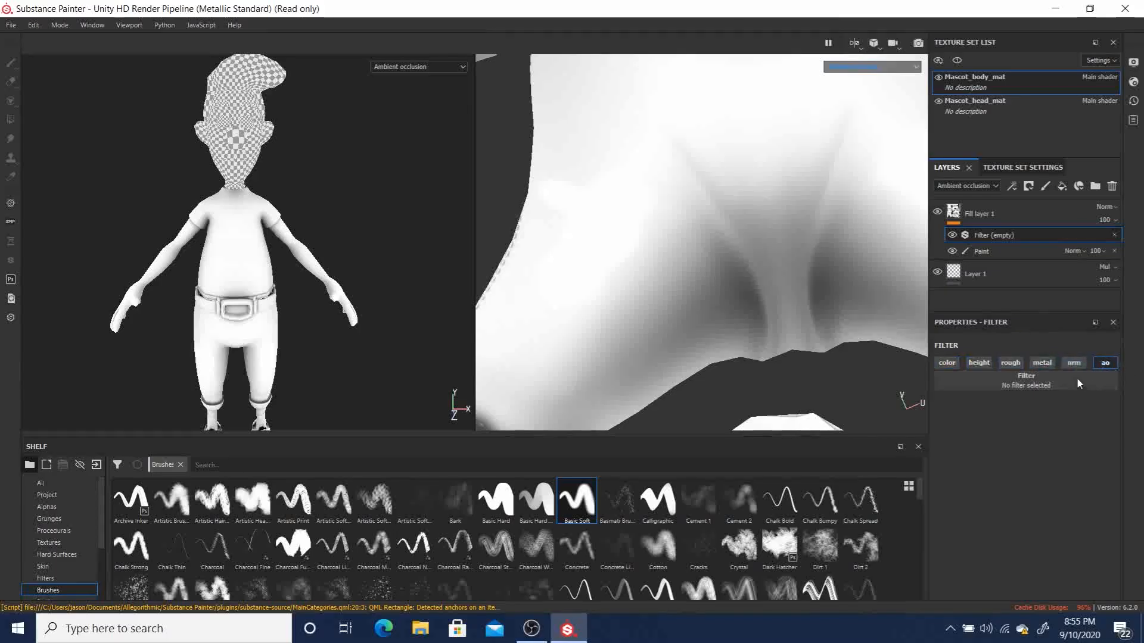
# - Assign the Blur filter to the new filter effect and inspect the softened shading on the trousers
pyautogui.click(1084, 385)
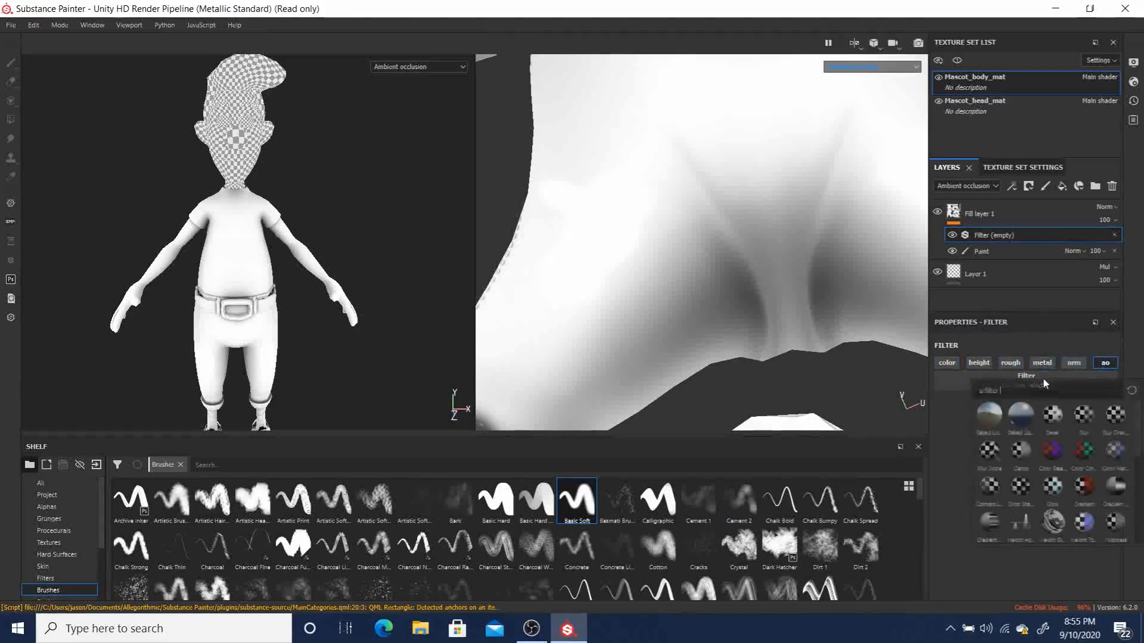
pyautogui.click(1083, 415)
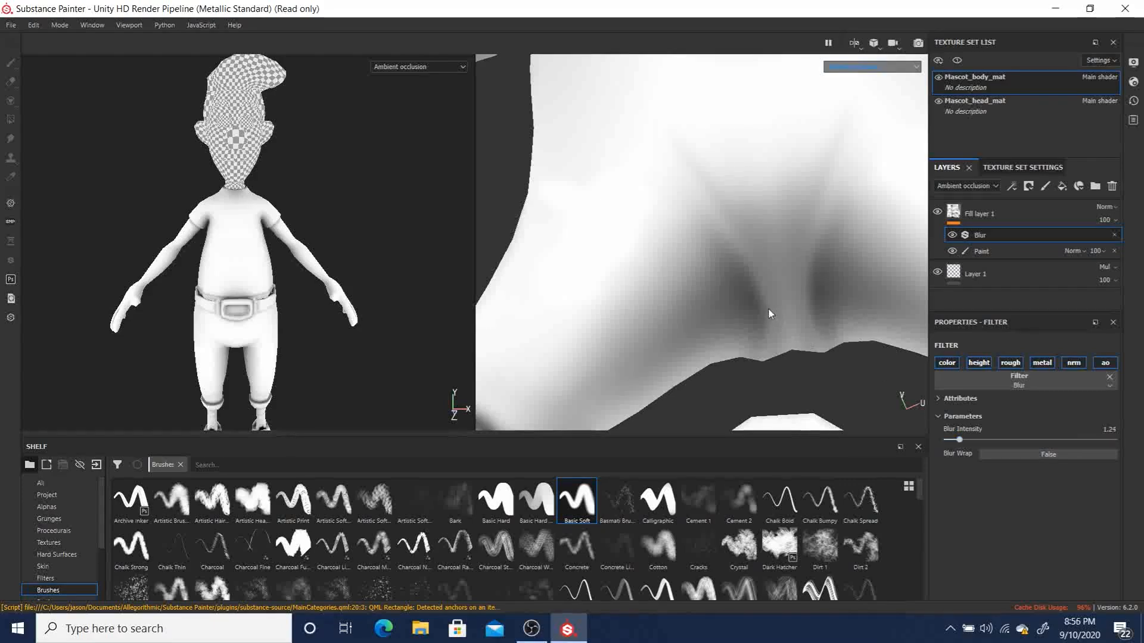
pyautogui.scroll(-8, 688, 270)
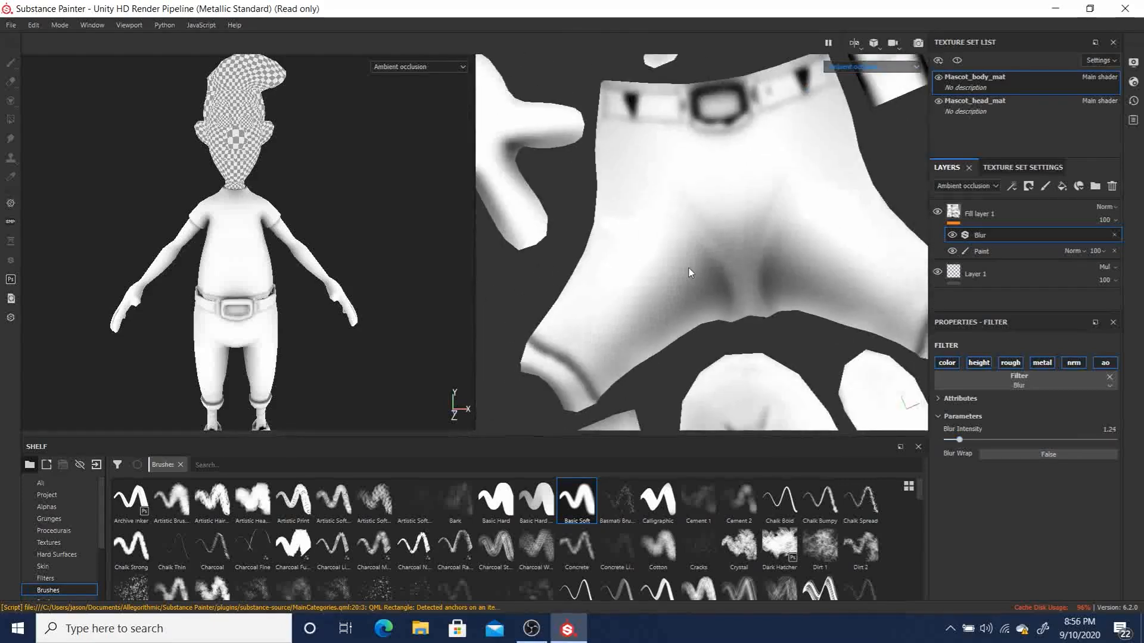
pyautogui.scroll(6, 699, 262)
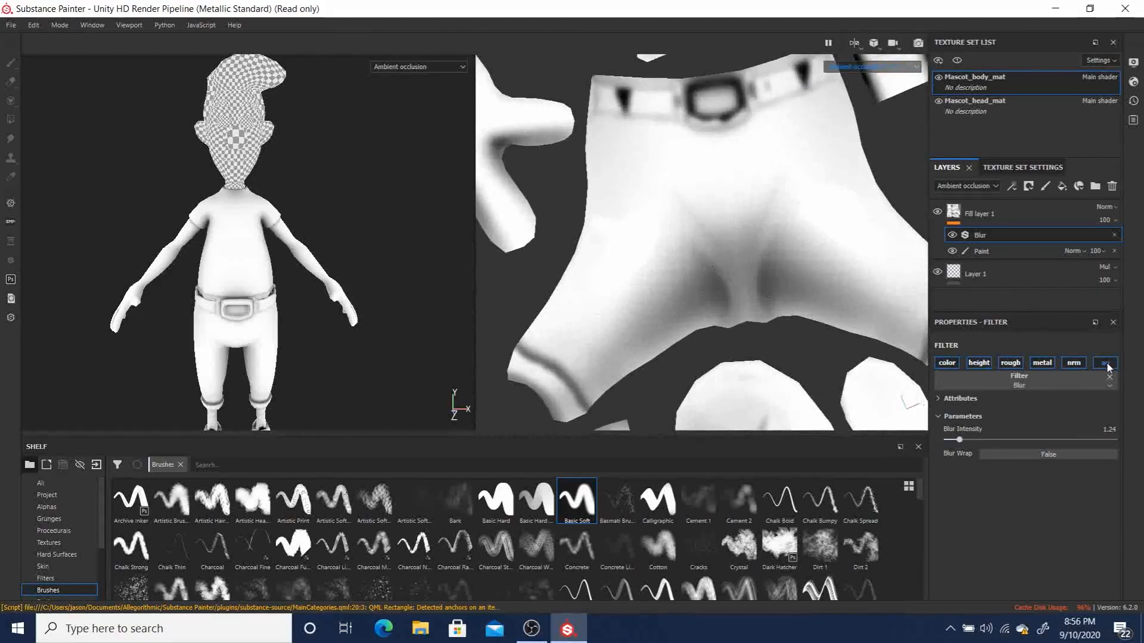
# - Try reassigning the Blur filter on Fill layer 1 and limiting it to the ao channel
pyautogui.press('ctrl')
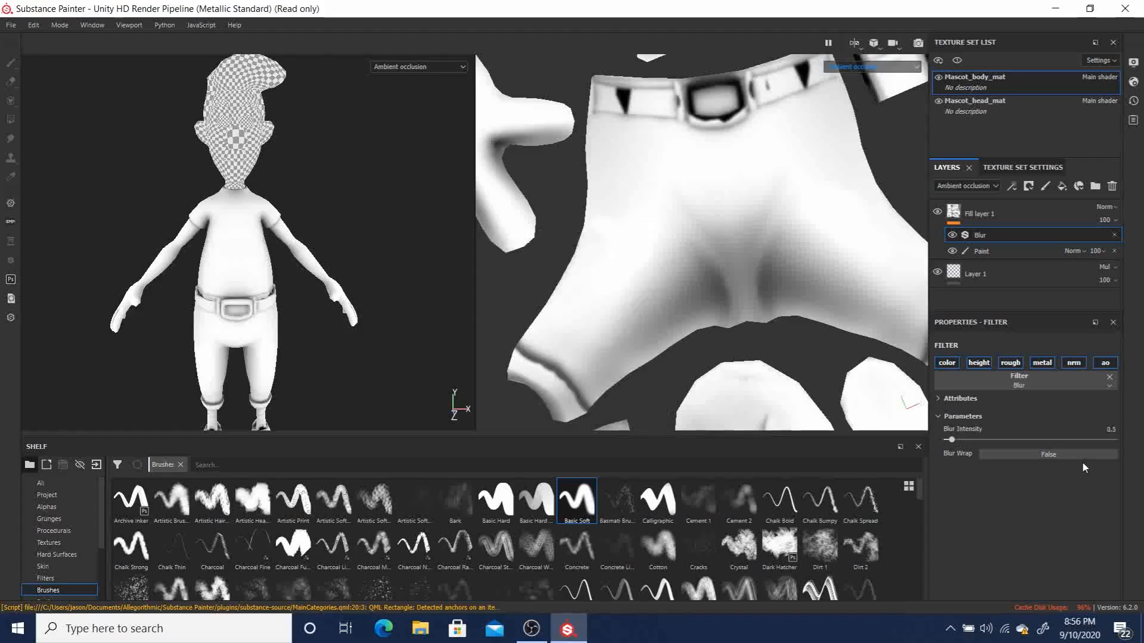
pyautogui.click(1110, 376)
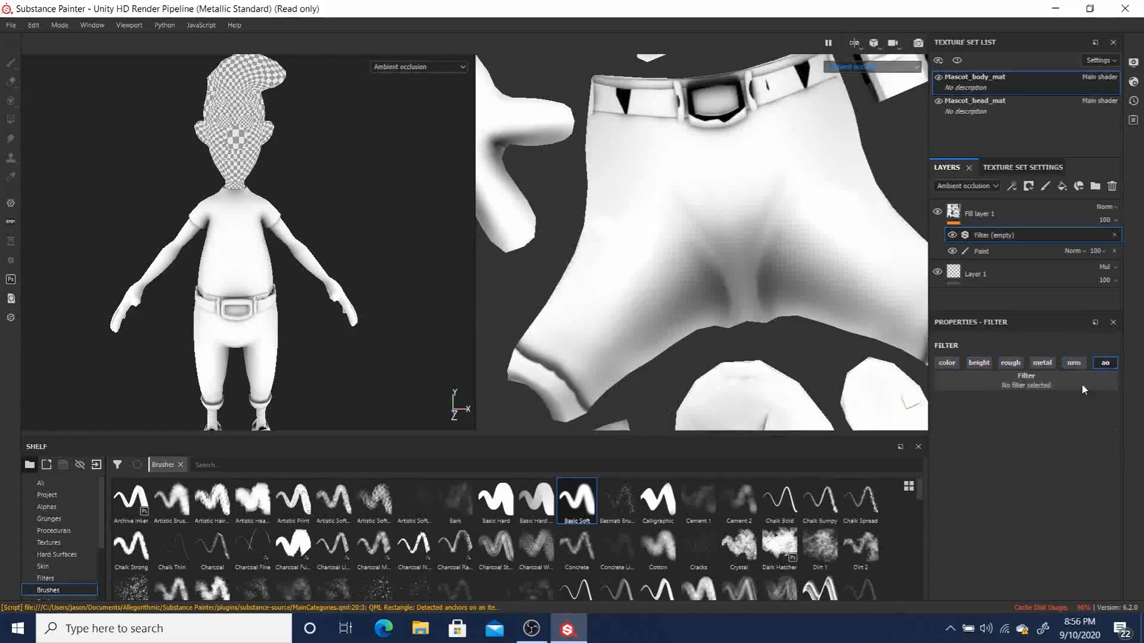
pyautogui.click(1037, 384)
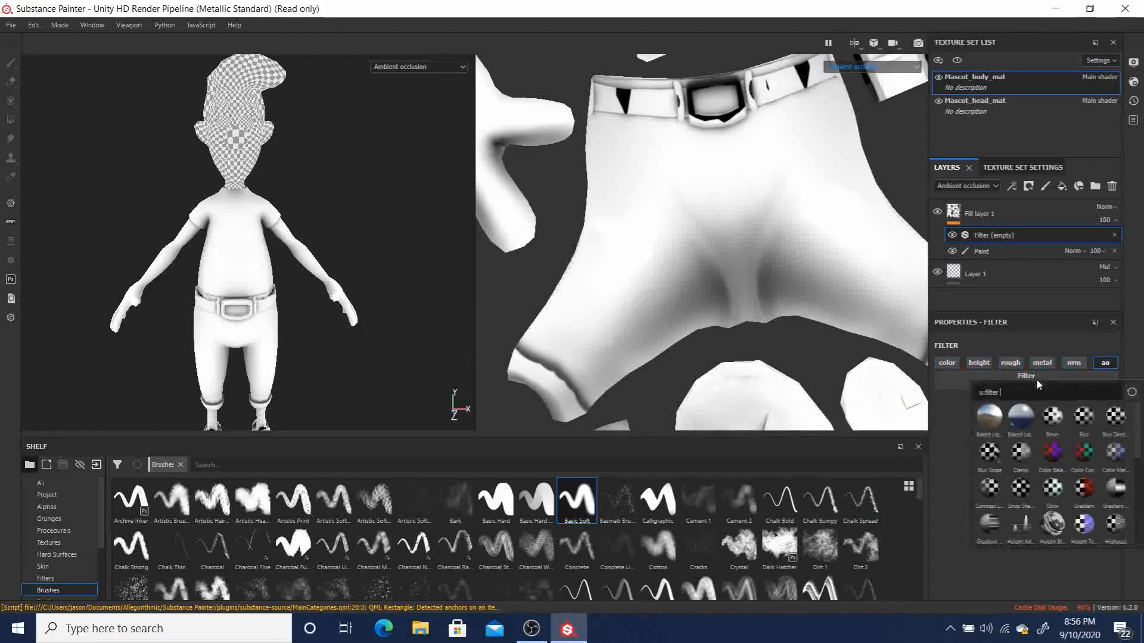
pyautogui.click(1085, 417)
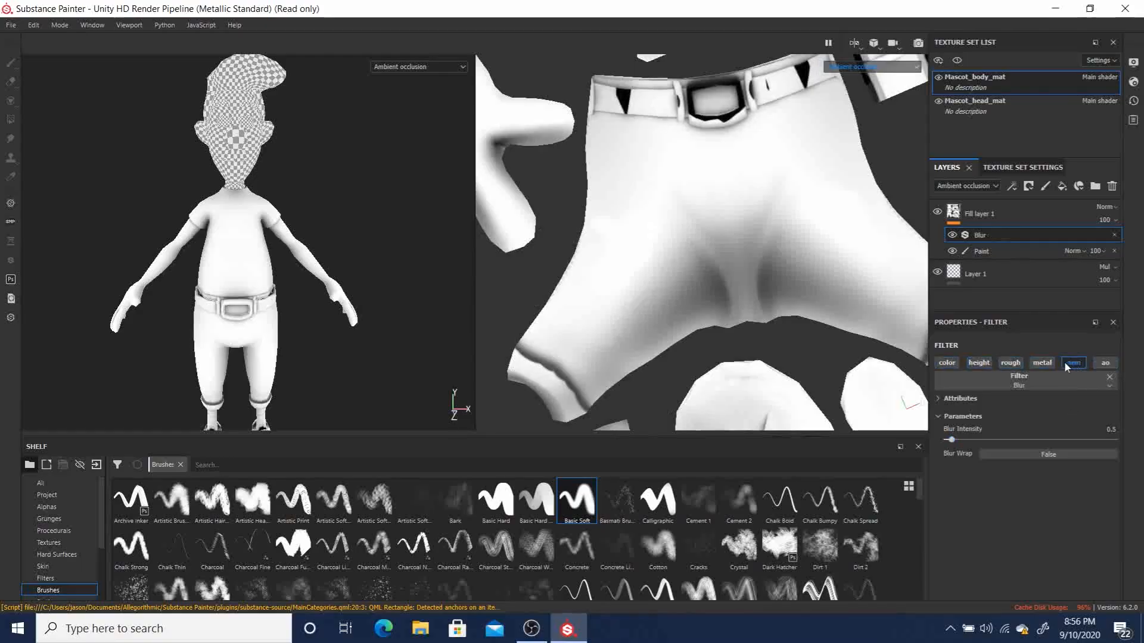
pyautogui.click(1103, 363)
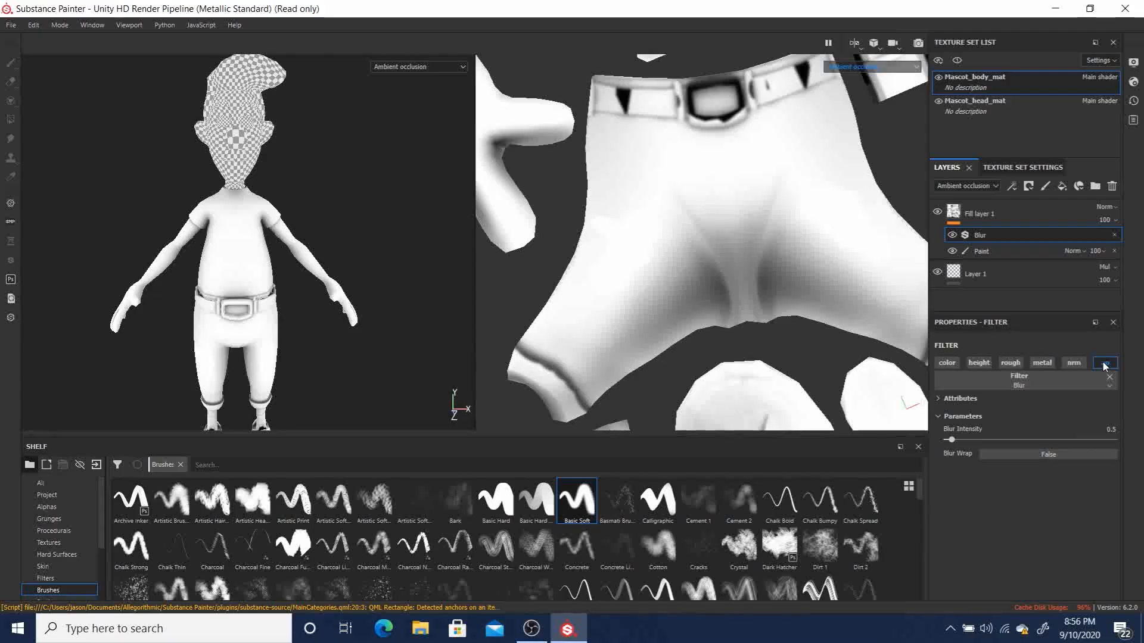
pyautogui.keyDown('alt'); pyautogui.click(1103, 366); pyautogui.keyUp('alt')
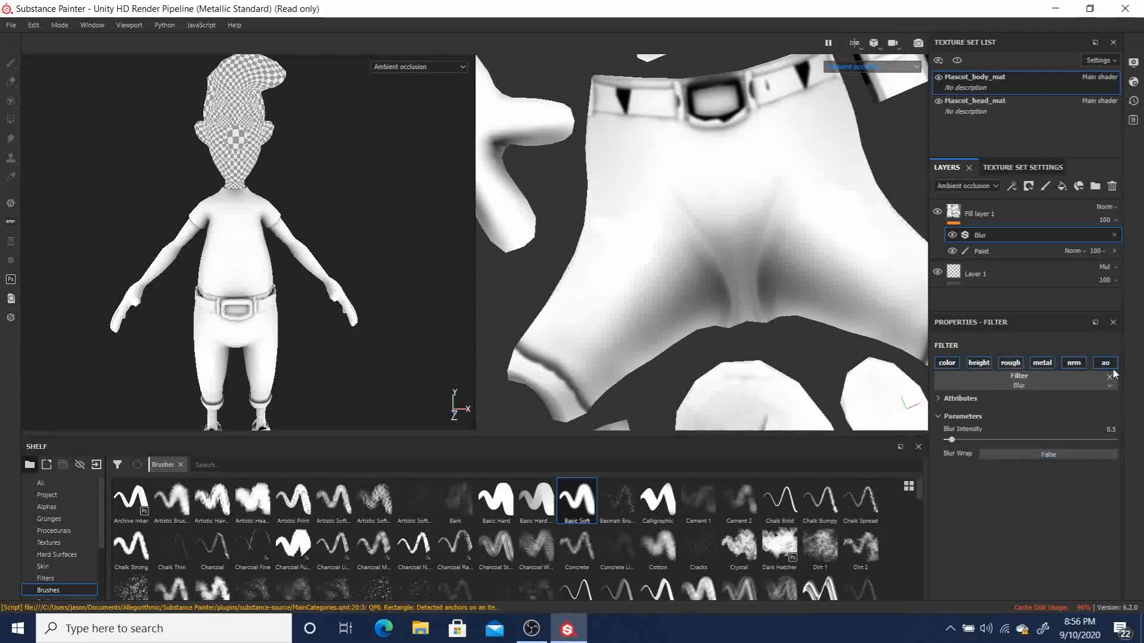
pyautogui.keyDown('alt'); pyautogui.click(1109, 364); pyautogui.keyUp('alt')
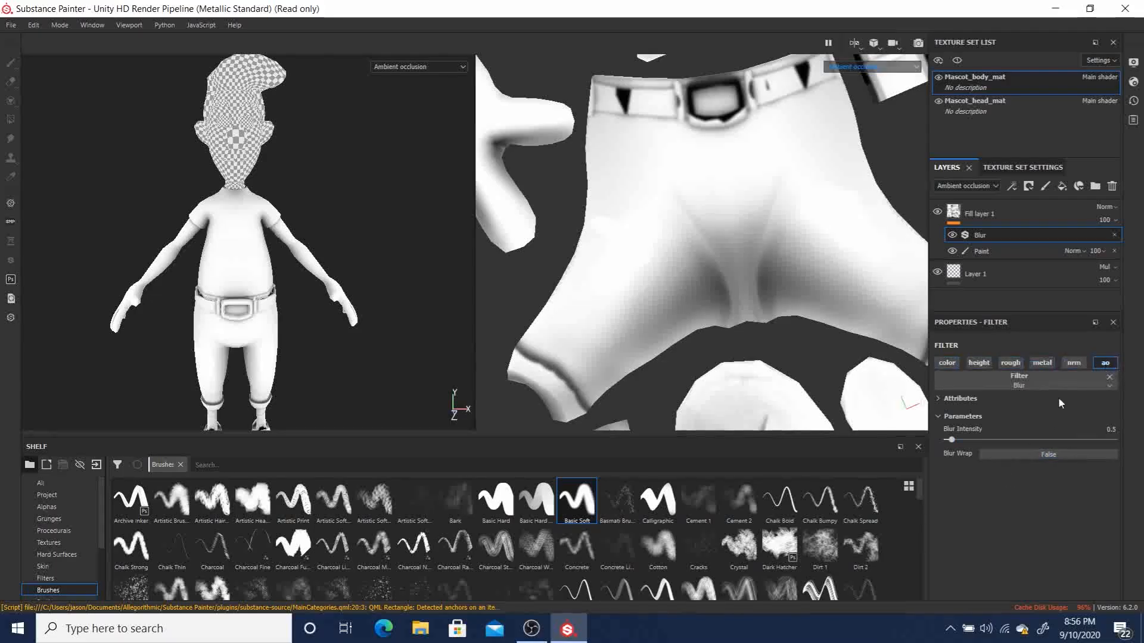
pyautogui.hotkey('ctrl', 'z')
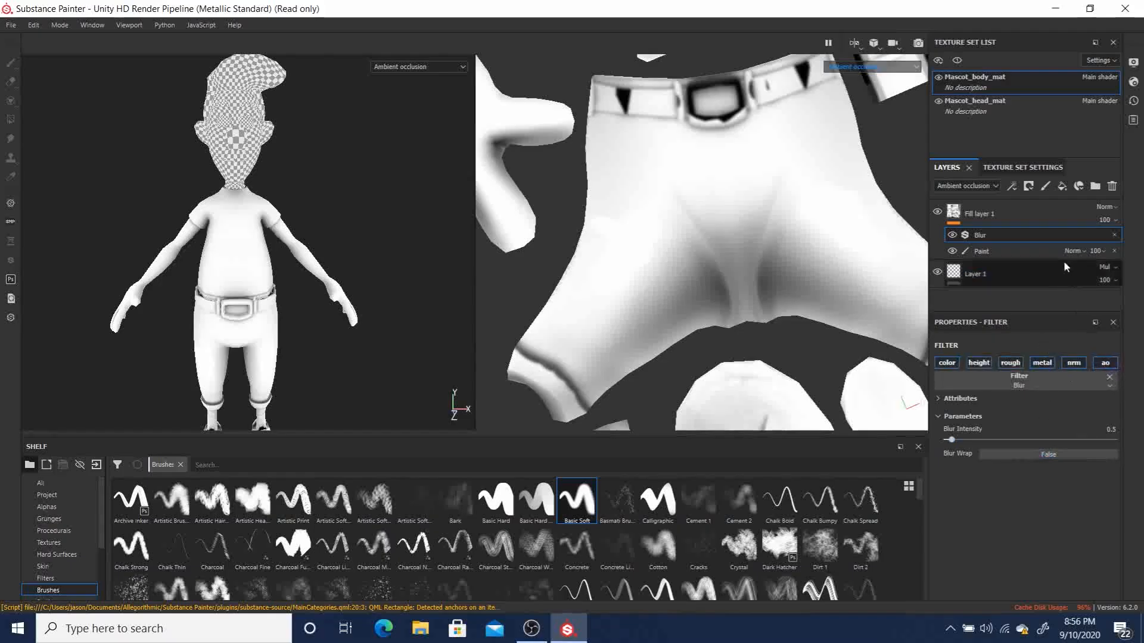
# - Remove the Blur filter effect from Fill layer 1
pyautogui.click(1114, 236)
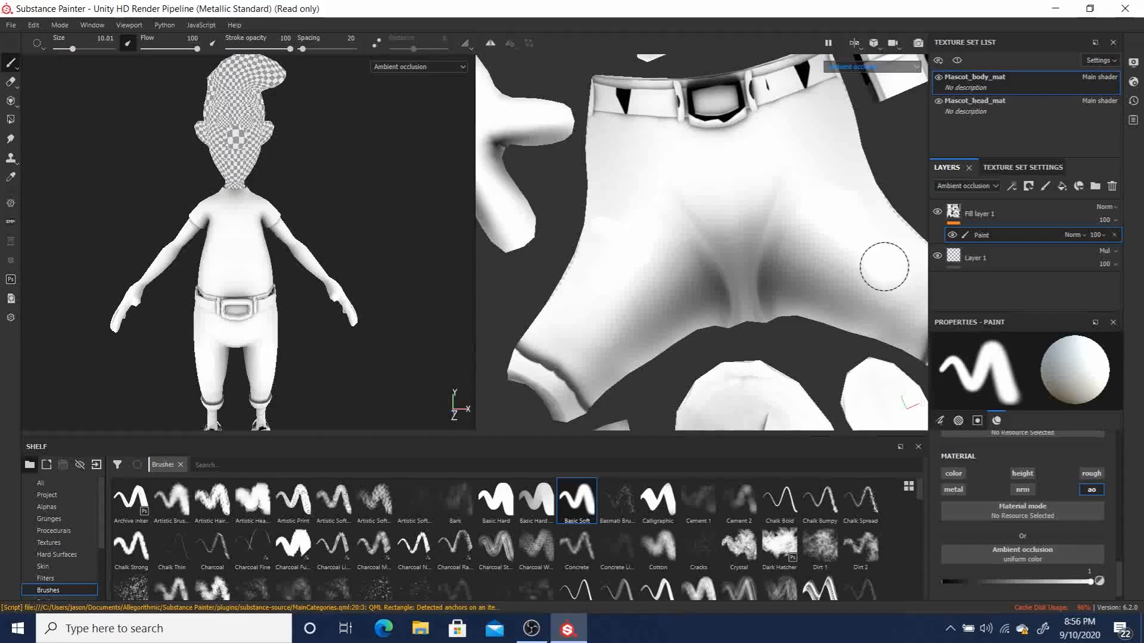
# - Try covering the black wedge on the trouser belt in the UV view with a white Basic Soft brush stroke
pyautogui.scroll(-5, 887, 265)
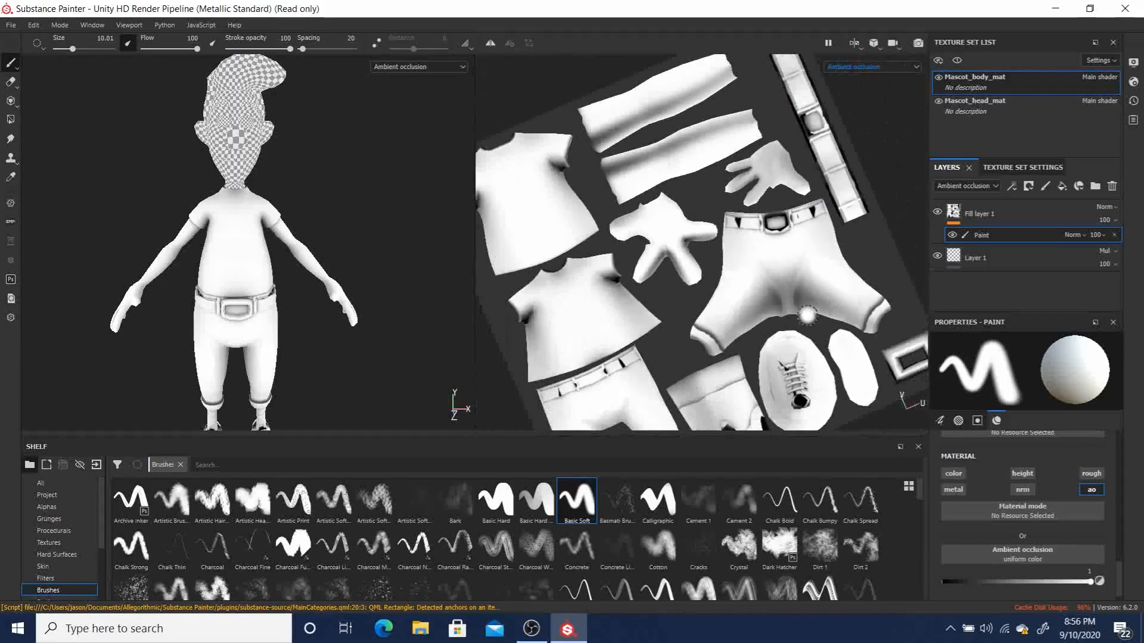
pyautogui.keyDown('alt'); pyautogui.moveTo(779, 331); pyautogui.dragTo(776, 265, button='middle'); pyautogui.keyUp('alt')
pyautogui.keyDown('alt'); pyautogui.moveTo(777, 265); pyautogui.dragTo(900, 253, button='right'); pyautogui.keyUp('alt')
pyautogui.keyDown('alt'); pyautogui.moveTo(655, 181); pyautogui.dragTo(520, 178, button='middle'); pyautogui.keyUp('alt')
pyautogui.moveTo(657, 197)
pyautogui.keyDown('alt'); pyautogui.mouseDown(button='right')
pyautogui.moveTo(834, 291)
pyautogui.moveTo(860, 279)
pyautogui.mouseUp(button='right'); pyautogui.keyUp('alt')
pyautogui.keyDown('alt'); pyautogui.moveTo(599, 223); pyautogui.dragTo(816, 241, button='middle'); pyautogui.keyUp('alt')
pyautogui.keyDown('alt'); pyautogui.moveTo(796, 253); pyautogui.dragTo(833, 296, button='right'); pyautogui.keyUp('alt')
pyautogui.keyDown('alt'); pyautogui.moveTo(779, 232); pyautogui.dragTo(733, 243, button='middle'); pyautogui.keyUp('alt')
pyautogui.keyDown('alt'); pyautogui.moveTo(739, 249); pyautogui.dragTo(769, 278, button='right'); pyautogui.keyUp('alt')
pyautogui.keyDown('alt'); pyautogui.moveTo(732, 226); pyautogui.dragTo(755, 222, button='middle'); pyautogui.keyUp('alt')
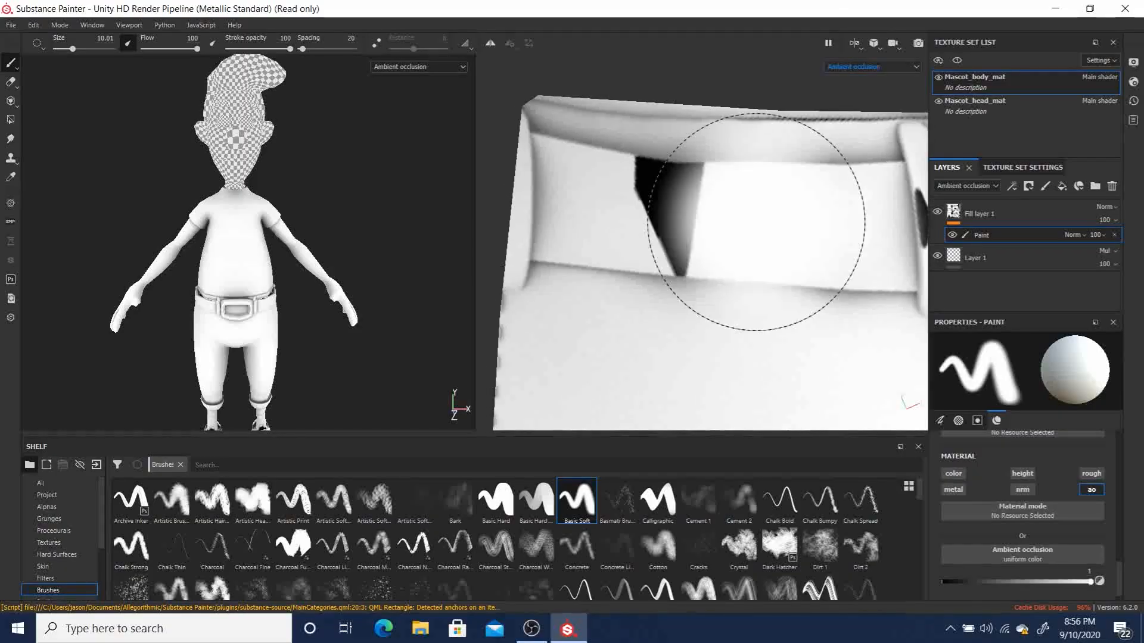
pyautogui.moveTo(715, 203)
pyautogui.mouseDown()
pyautogui.moveTo(621, 216)
pyautogui.moveTo(673, 222)
pyautogui.mouseUp()
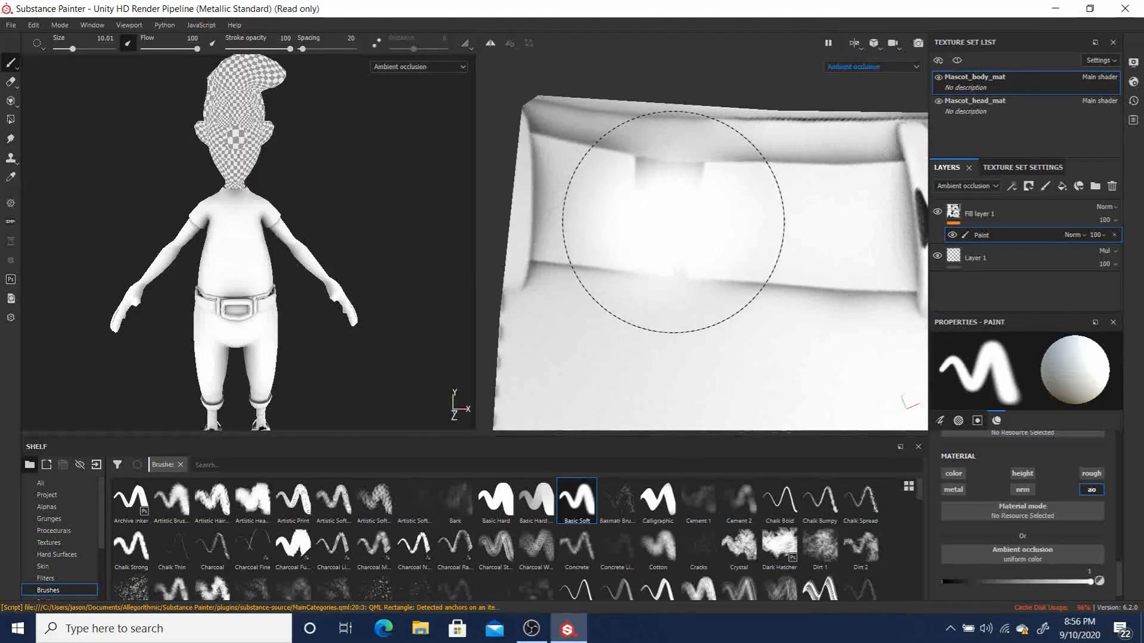
pyautogui.hotkey('ctrl', 'z')
# - Switch to the Basic Hard brush, test it over the black belt wedge, undo the stroke and reduce the brush size to 1.86
pyautogui.click(500, 500)
pyautogui.moveTo(661, 357)
pyautogui.mouseDown()
pyautogui.moveTo(658, 204)
pyautogui.moveTo(655, 217)
pyautogui.mouseUp()
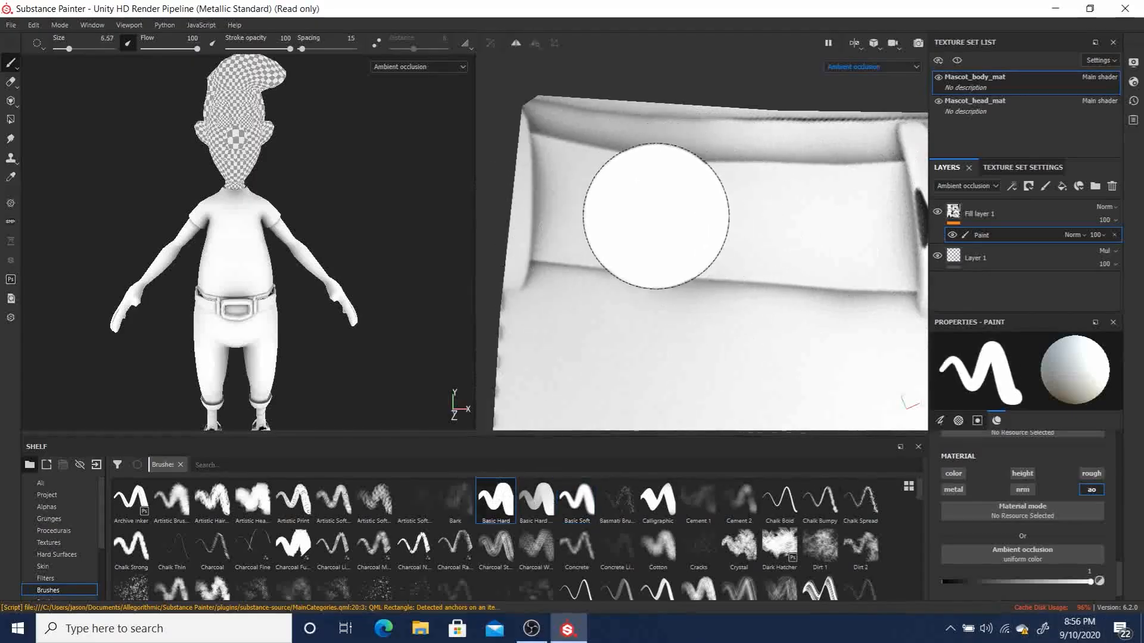
pyautogui.hotkey('ctrl', 'z')
pyautogui.press('[')
pyautogui.press('[')
pyautogui.press('[')
pyautogui.press('[')
pyautogui.press('[')
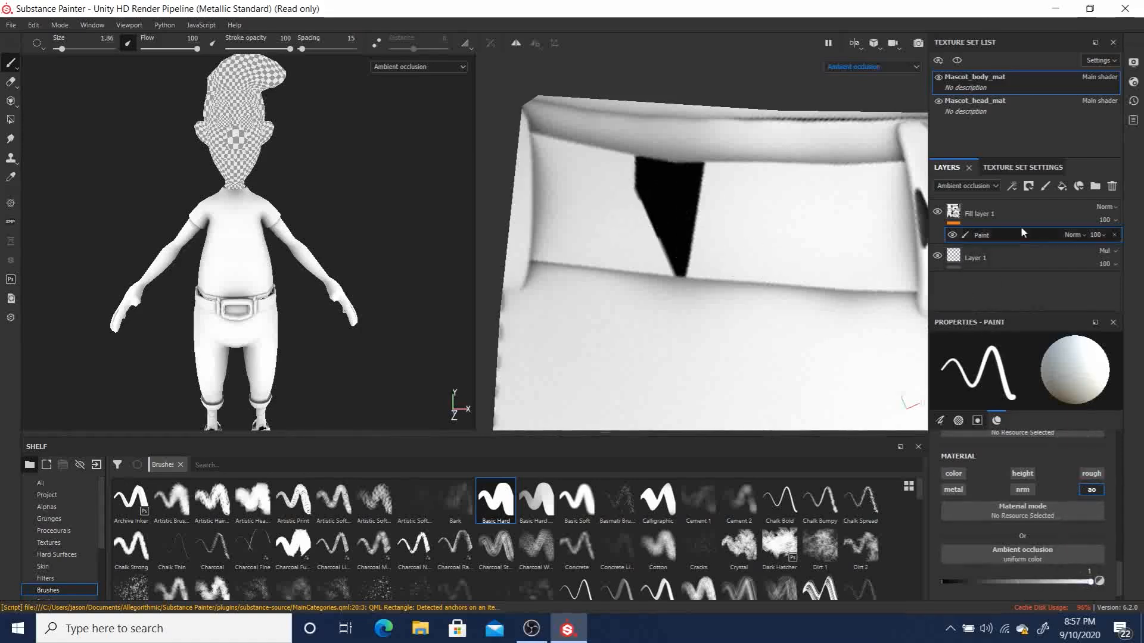
# - Try a dab on the black belt wedge with an ambient occlusion value of 0.7826, and raise the value to 1
pyautogui.click(1065, 587)
pyautogui.rightClick(1066, 587)
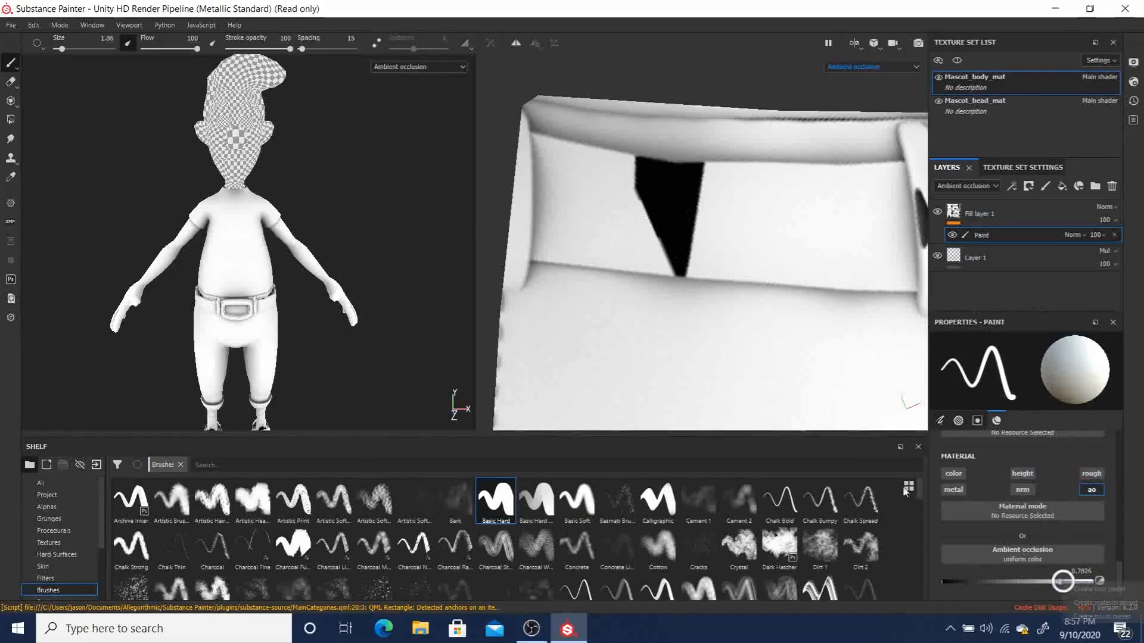
pyautogui.click(691, 198)
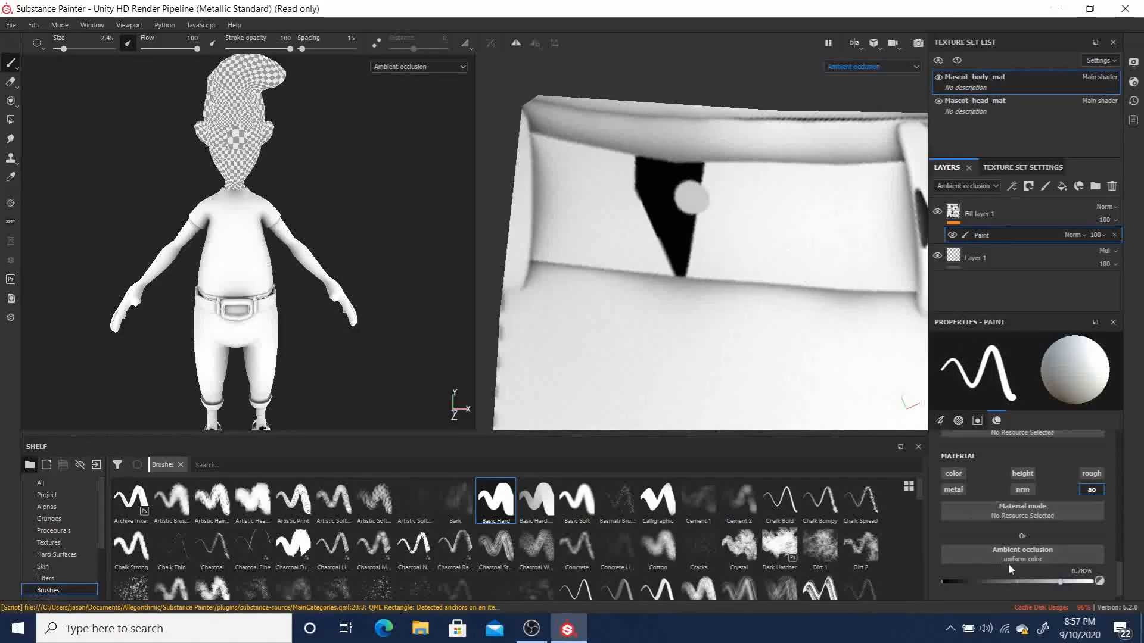
pyautogui.moveTo(1121, 575); pyautogui.dragTo(1118, 594)
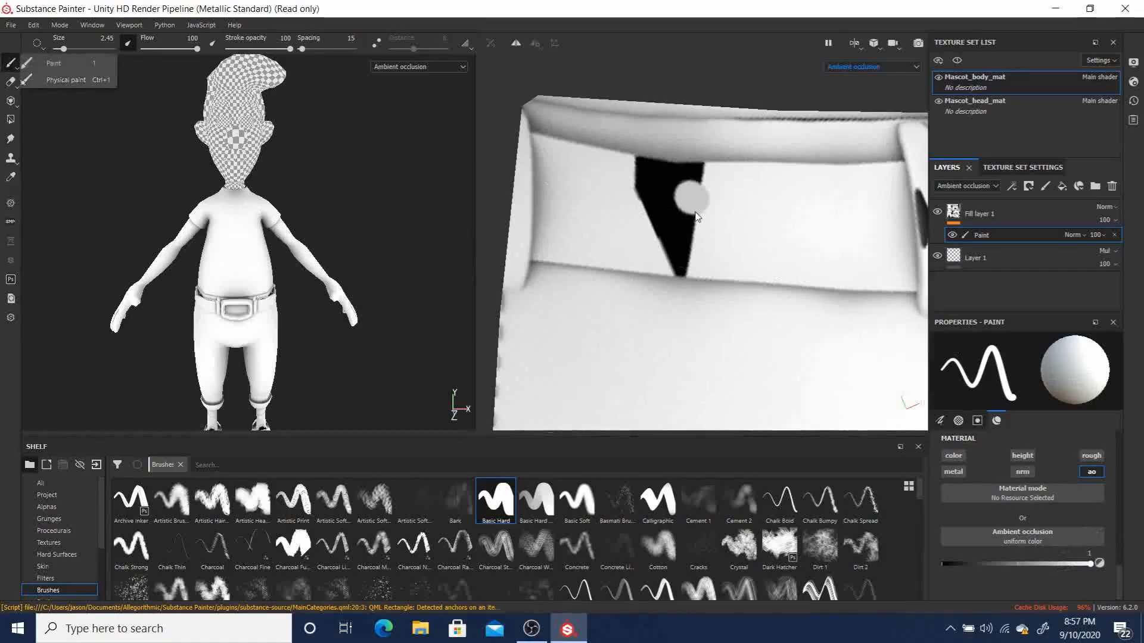
pyautogui.doubleClick(983, 236)
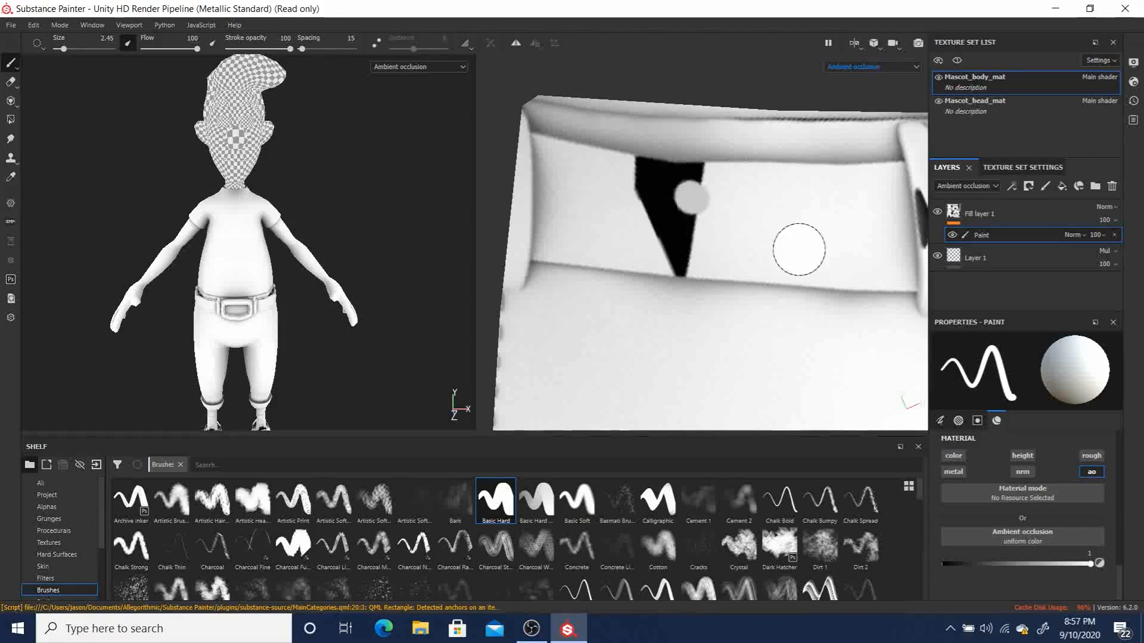
# - Set the ambient occlusion paint value to 0.9130 and cover the black belt wedge, reducing the brush size to 0.58 for the edges
pyautogui.click(1078, 563)
pyautogui.moveTo(667, 190); pyautogui.dragTo(684, 192)
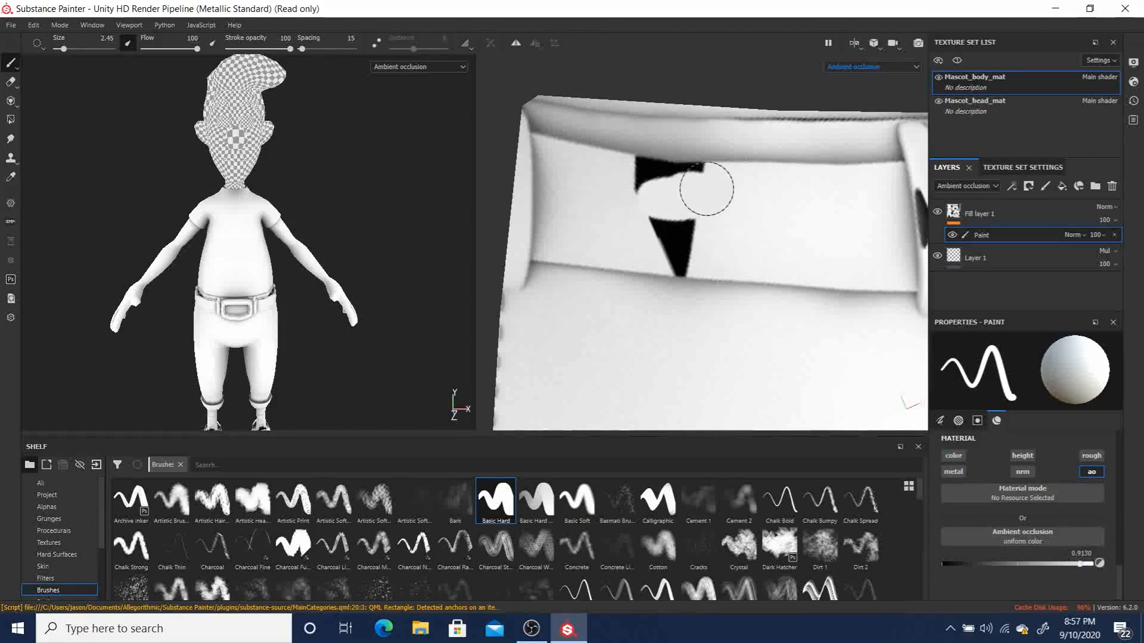
pyautogui.keyDown('ctrl'); pyautogui.moveTo(695, 185); pyautogui.dragTo(639, 178, button='right'); pyautogui.keyUp('ctrl')
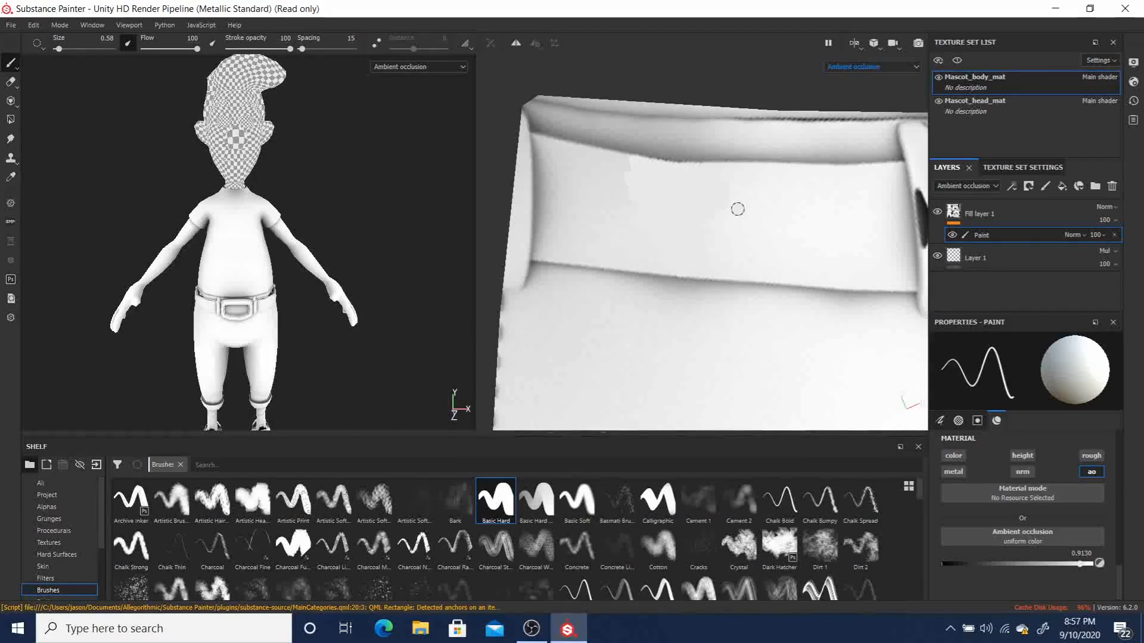
# - Paint over the black marks on the belt loops at both sides of the buckle in the UV view
pyautogui.moveTo(794, 216)
pyautogui.keyDown('alt'); pyautogui.mouseDown()
pyautogui.moveTo(751, 209)
pyautogui.moveTo(840, 220)
pyautogui.moveTo(807, 205)
pyautogui.moveTo(742, 213)
pyautogui.moveTo(756, 197)
pyautogui.mouseUp(); pyautogui.keyUp('alt')
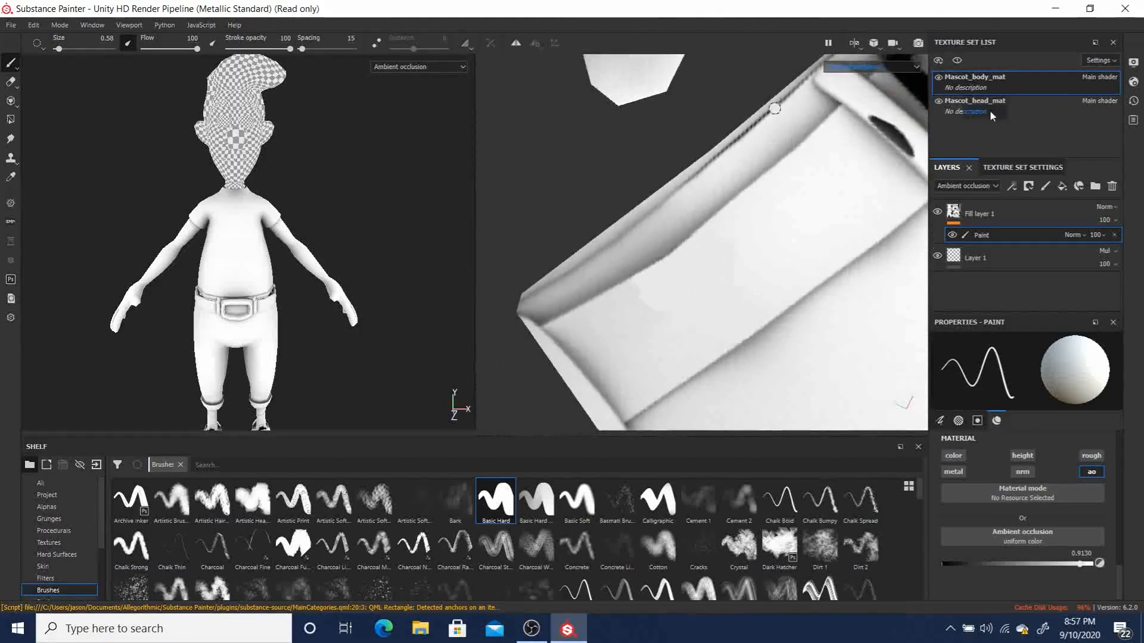
pyautogui.moveTo(869, 111); pyautogui.dragTo(912, 146)
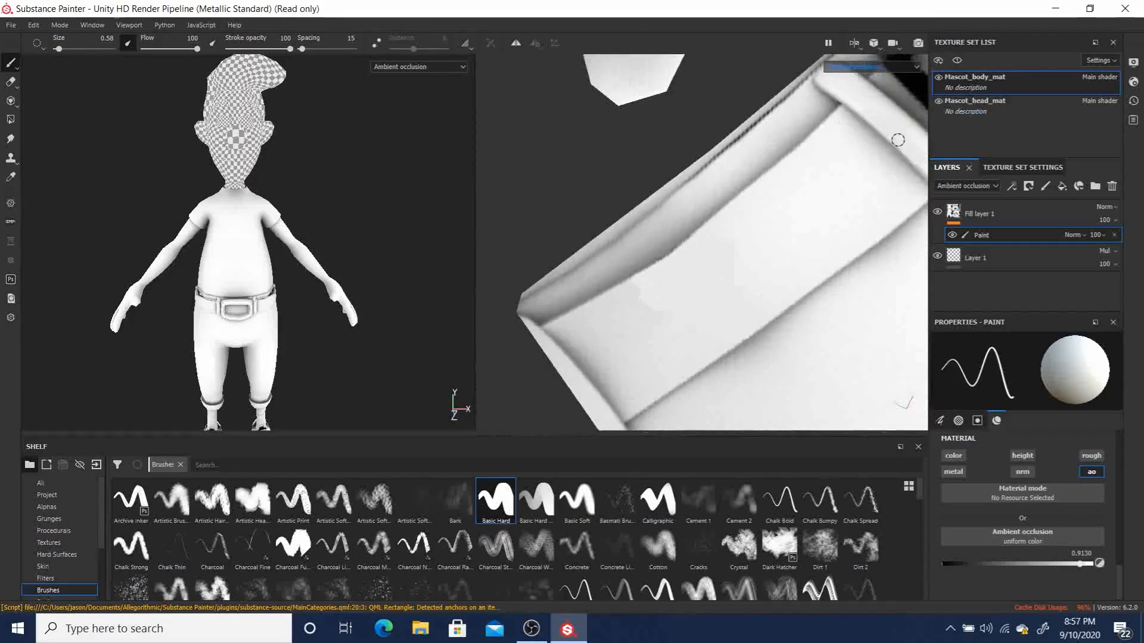
pyautogui.keyDown('alt'); pyautogui.moveTo(782, 190); pyautogui.dragTo(598, 335, button='middle'); pyautogui.keyUp('alt')
pyautogui.moveTo(794, 229)
pyautogui.keyDown('alt'); pyautogui.mouseDown(button='middle')
pyautogui.moveTo(707, 202)
pyautogui.moveTo(760, 171)
pyautogui.moveTo(661, 348)
pyautogui.mouseUp(button='middle'); pyautogui.keyUp('alt')
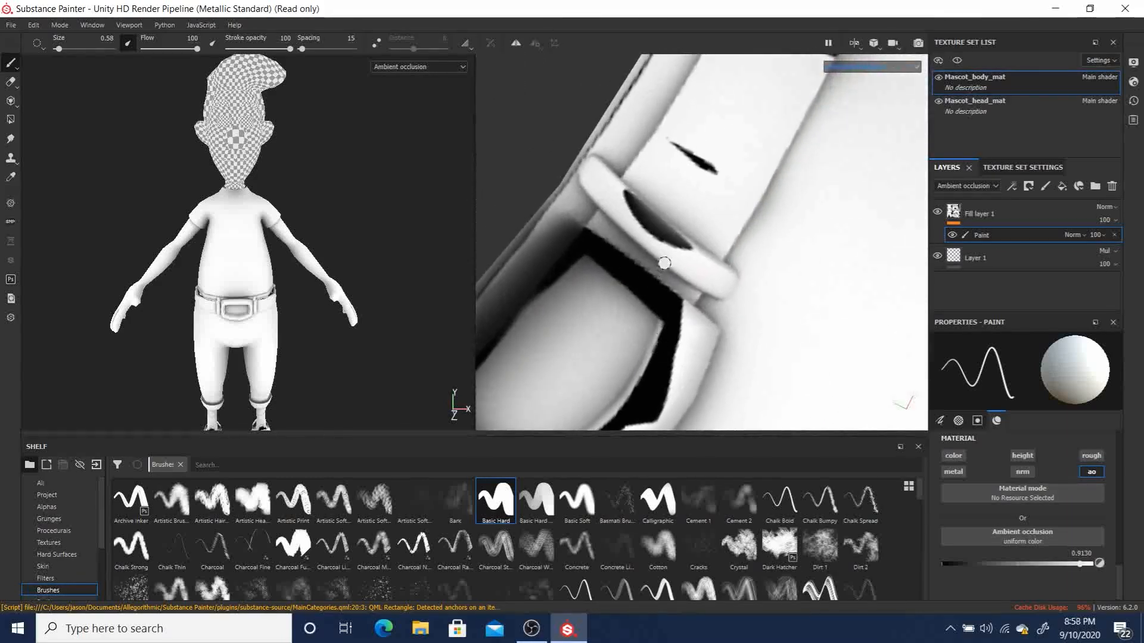
pyautogui.moveTo(623, 205)
pyautogui.mouseDown()
pyautogui.moveTo(611, 189)
pyautogui.moveTo(691, 254)
pyautogui.moveTo(636, 222)
pyautogui.moveTo(632, 192)
pyautogui.mouseUp()
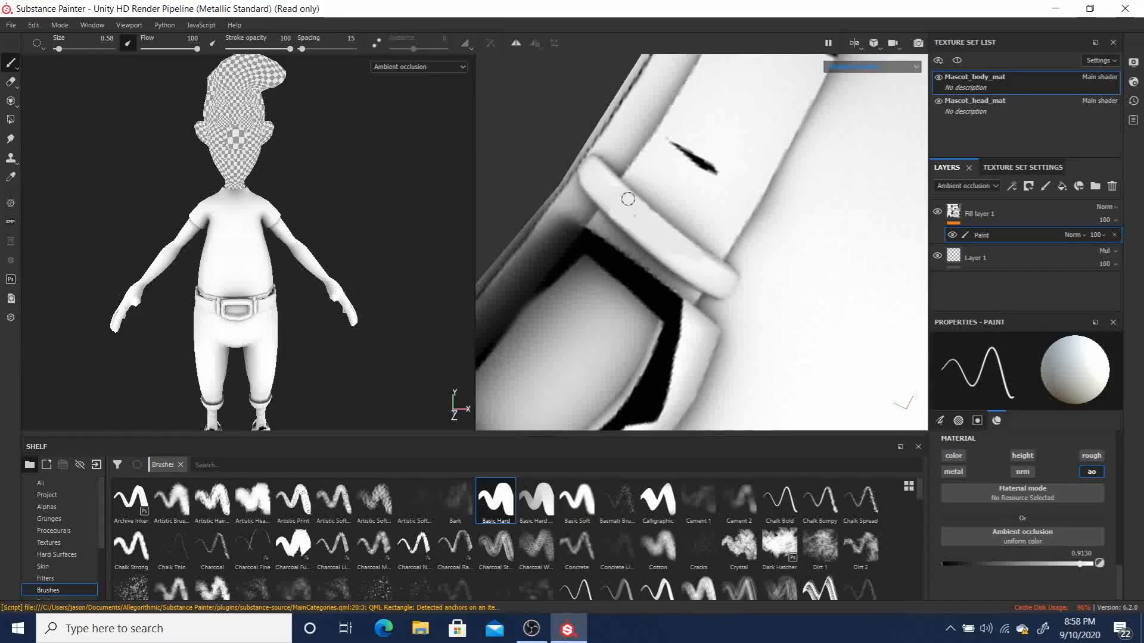
# - Cover the thin black mark on the belt beside the loop, and match the surrounding tone with an ambient occlusion value of 0.9328
pyautogui.moveTo(679, 140)
pyautogui.mouseDown()
pyautogui.moveTo(690, 154)
pyautogui.moveTo(669, 145)
pyautogui.moveTo(716, 177)
pyautogui.mouseUp()
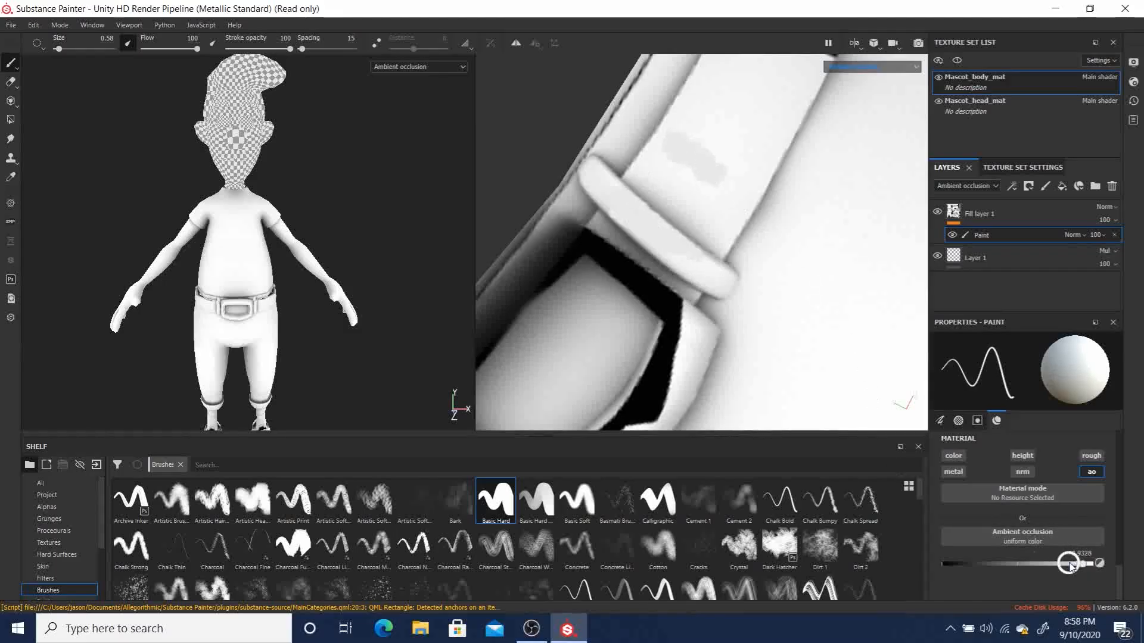
pyautogui.moveTo(1071, 565); pyautogui.dragTo(1083, 564)
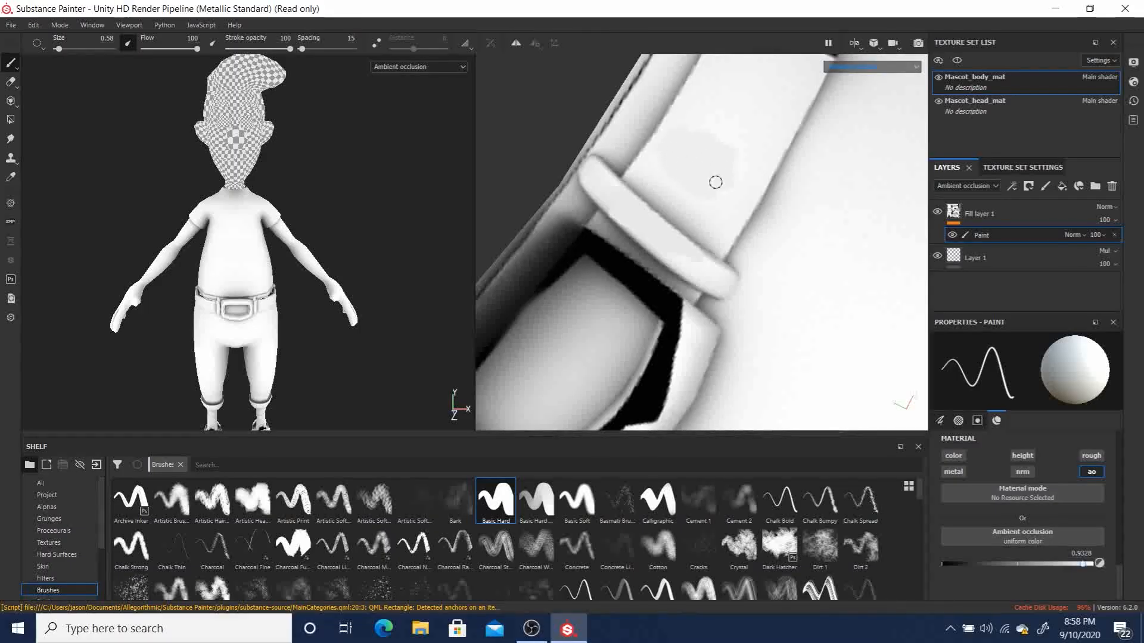
# - Configure the Smudge tool with size 2.44, only the ao channel, flow 28 and stroke opacity 39, testing it on the belt patch
pyautogui.click(11, 141)
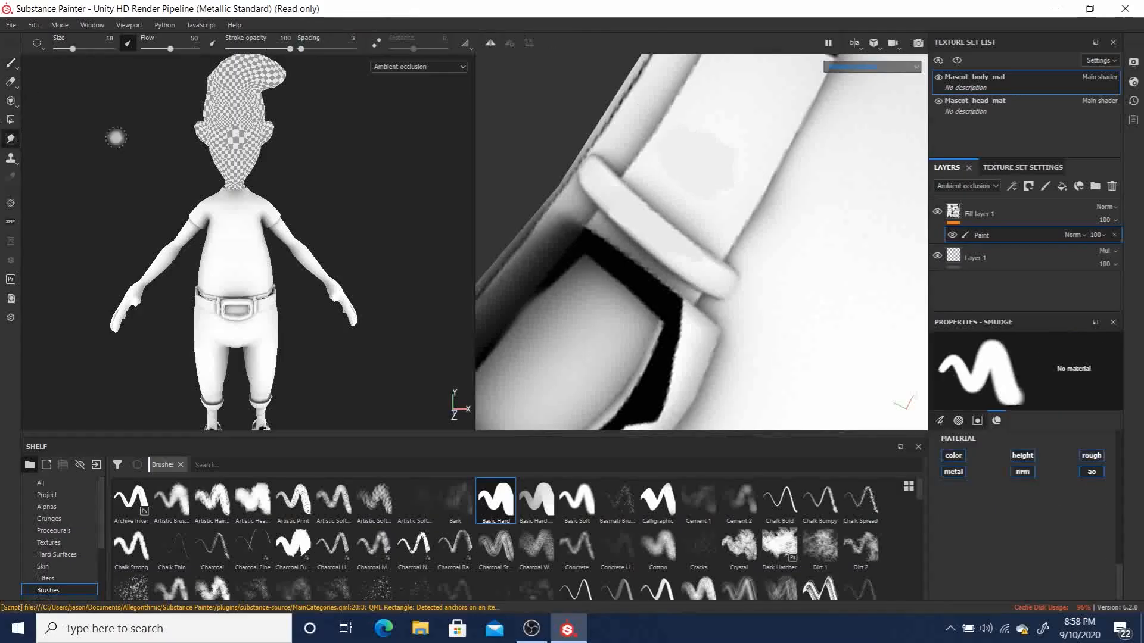
pyautogui.moveTo(721, 176)
pyautogui.keyDown('ctrl'); pyautogui.mouseDown(button='right')
pyautogui.moveTo(703, 152)
pyautogui.moveTo(707, 171)
pyautogui.moveTo(710, 120)
pyautogui.moveTo(773, 191)
pyautogui.moveTo(810, 196)
pyautogui.mouseUp(button='right'); pyautogui.keyUp('ctrl')
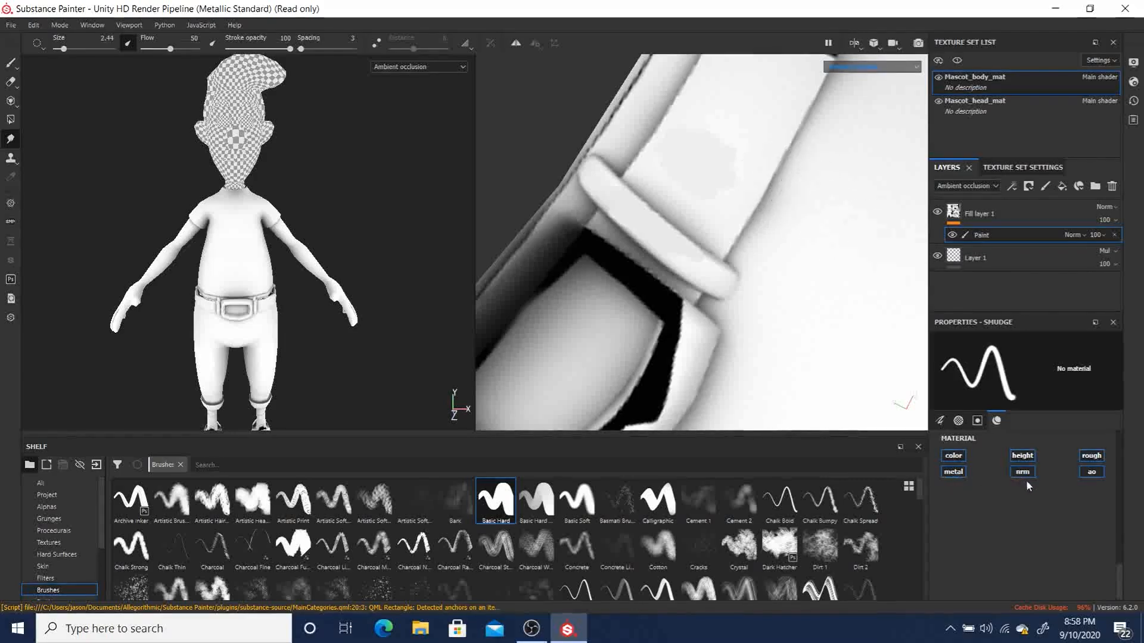
pyautogui.keyDown('alt'); pyautogui.click(1085, 470); pyautogui.keyUp('alt')
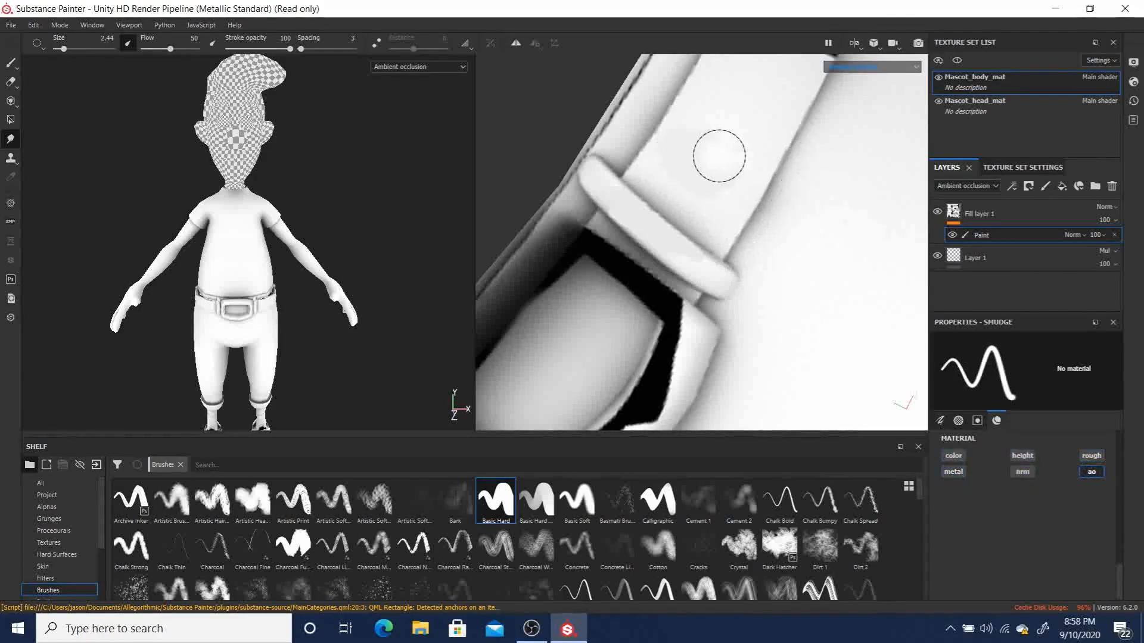
pyautogui.moveTo(708, 162)
pyautogui.mouseDown()
pyautogui.moveTo(723, 171)
pyautogui.moveTo(676, 149)
pyautogui.mouseUp()
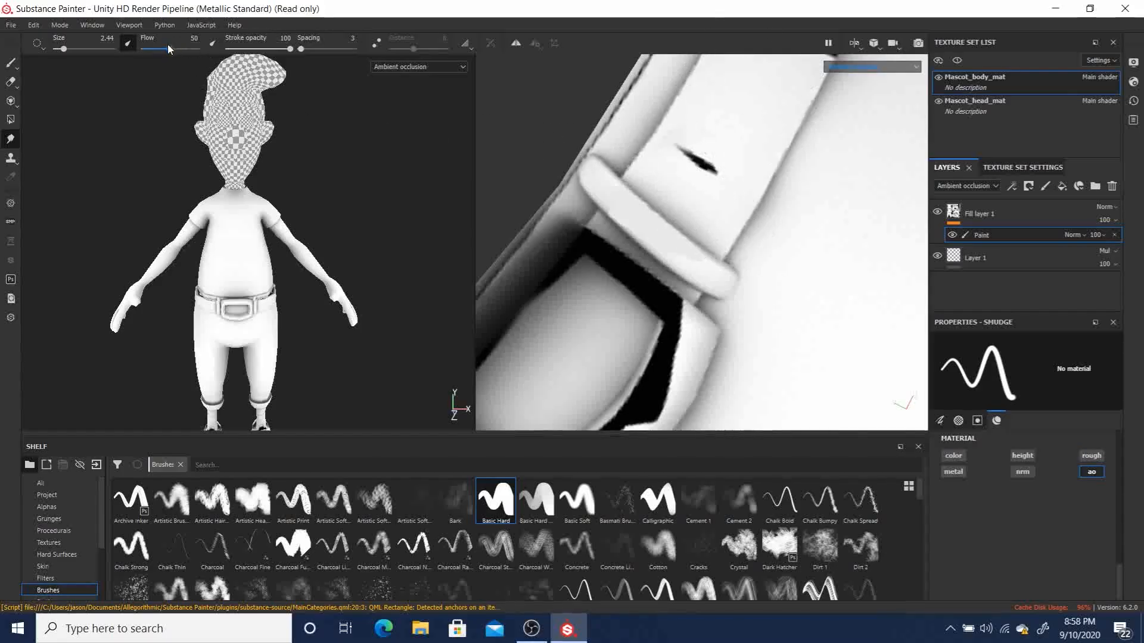
pyautogui.moveTo(167, 49); pyautogui.dragTo(159, 49)
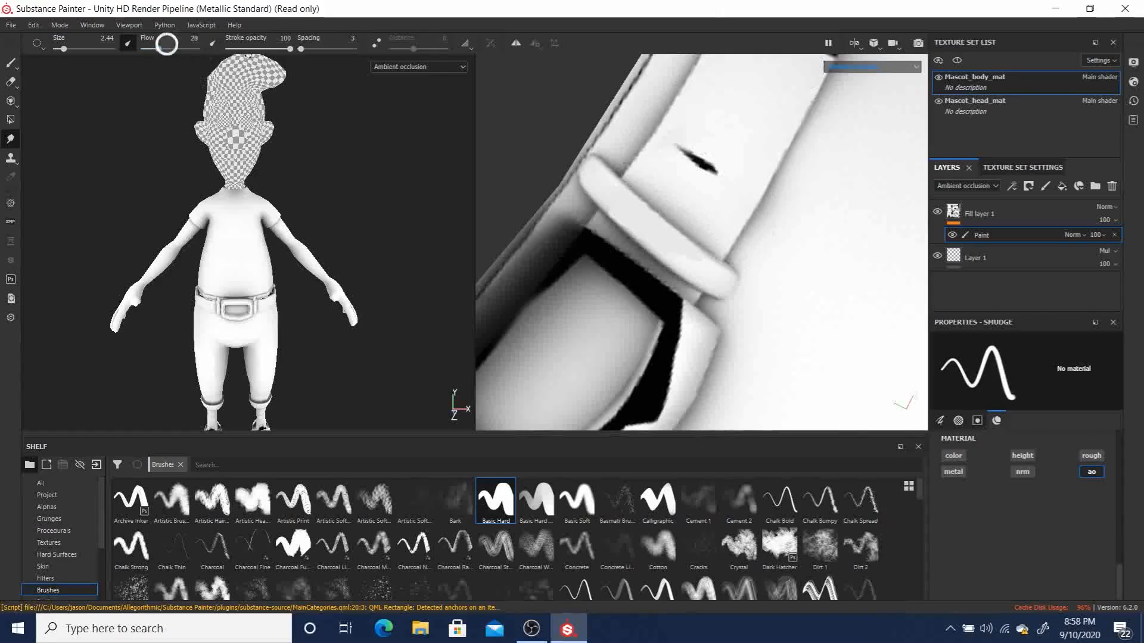
pyautogui.click(252, 49)
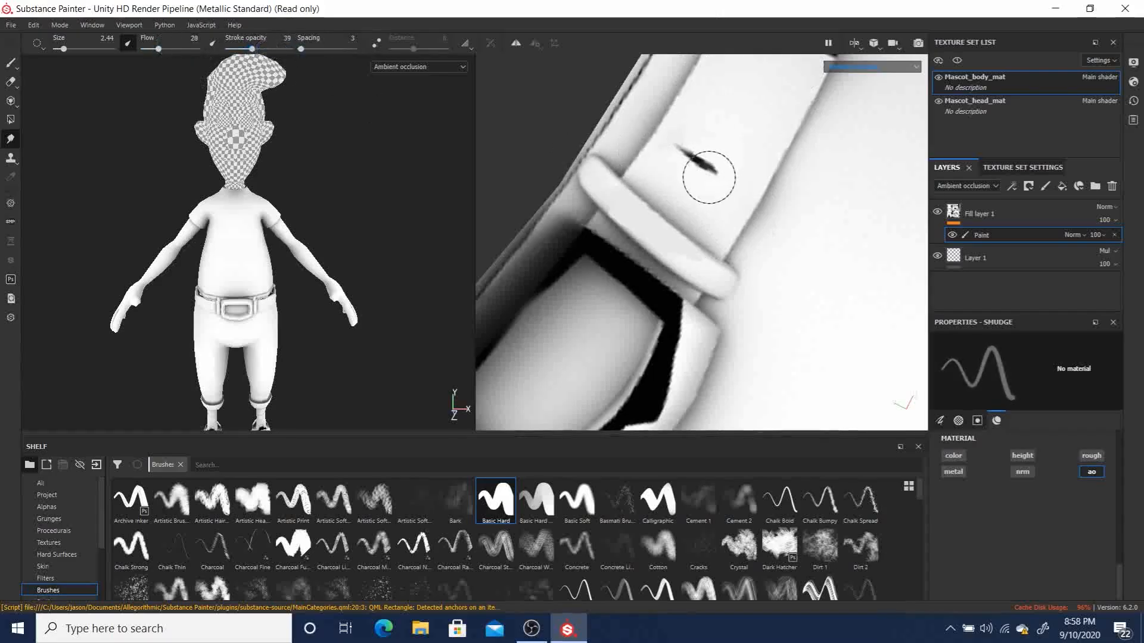
# - Paint over the thin black slit on the belt beside the loop and smudge the patch into the surrounding tone
pyautogui.press('1')
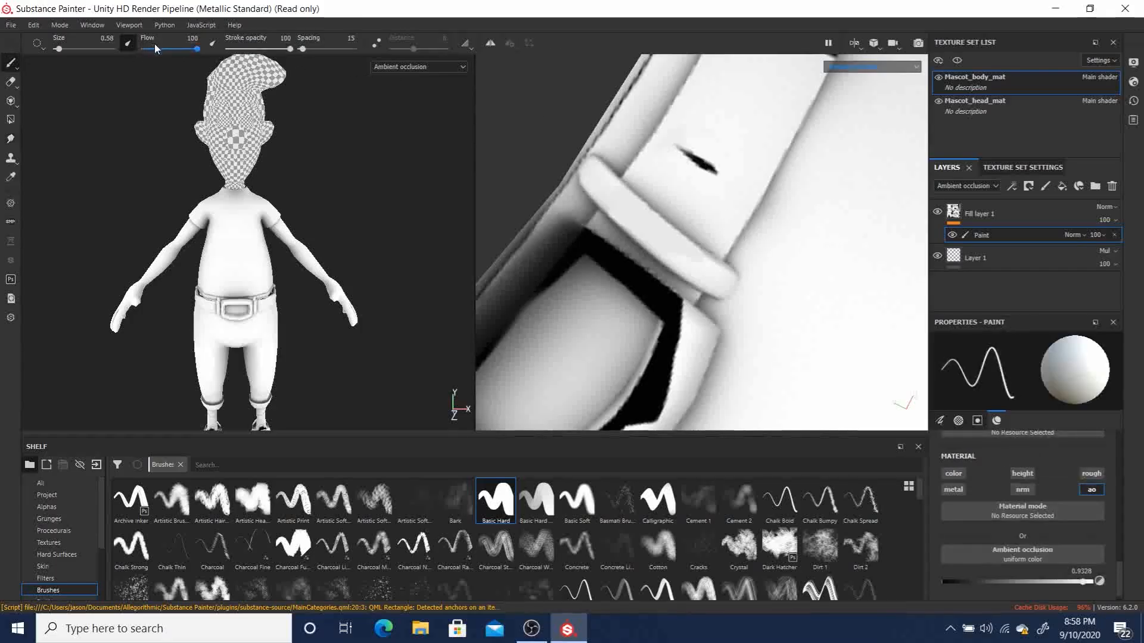
pyautogui.moveTo(718, 173); pyautogui.dragTo(675, 154)
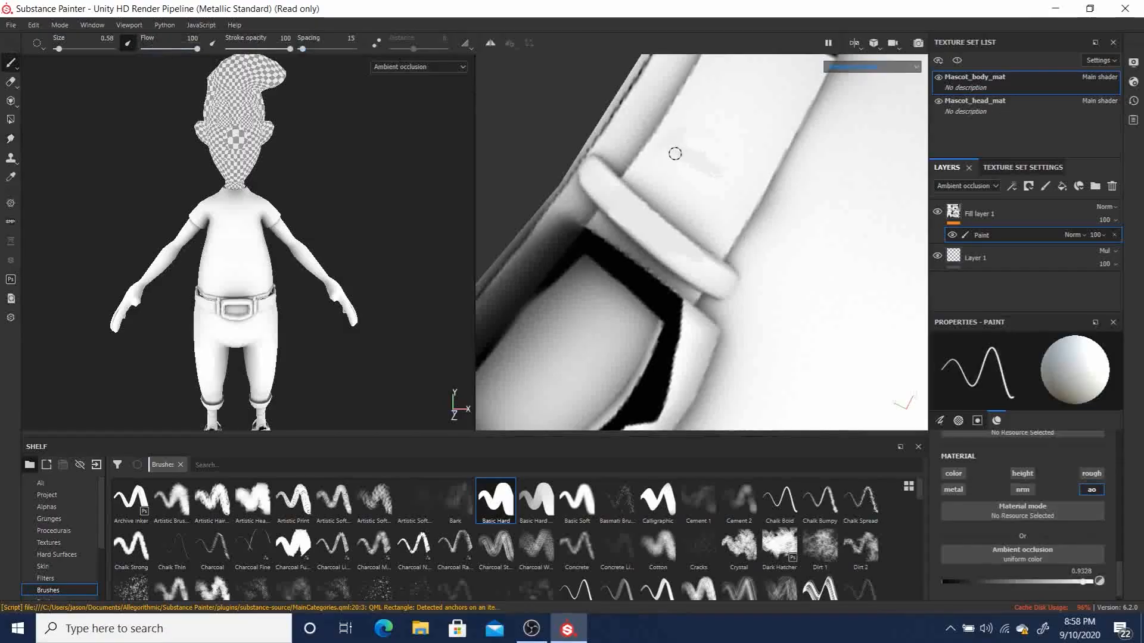
pyautogui.click(9, 138)
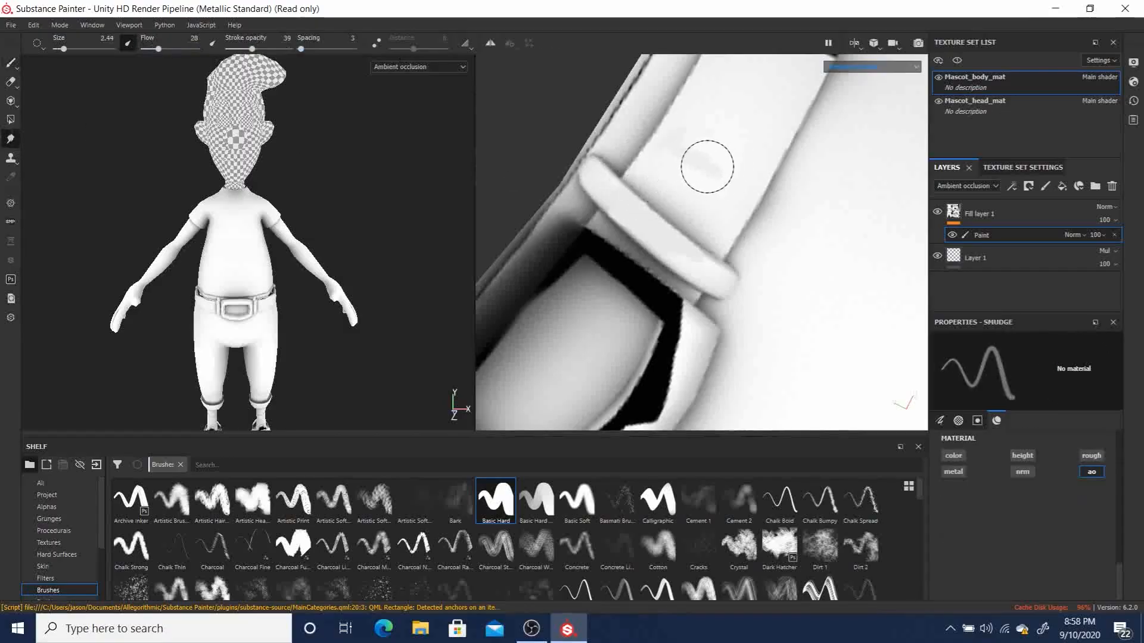
pyautogui.moveTo(703, 168)
pyautogui.mouseDown()
pyautogui.moveTo(684, 158)
pyautogui.moveTo(725, 177)
pyautogui.moveTo(690, 158)
pyautogui.moveTo(717, 160)
pyautogui.mouseUp()
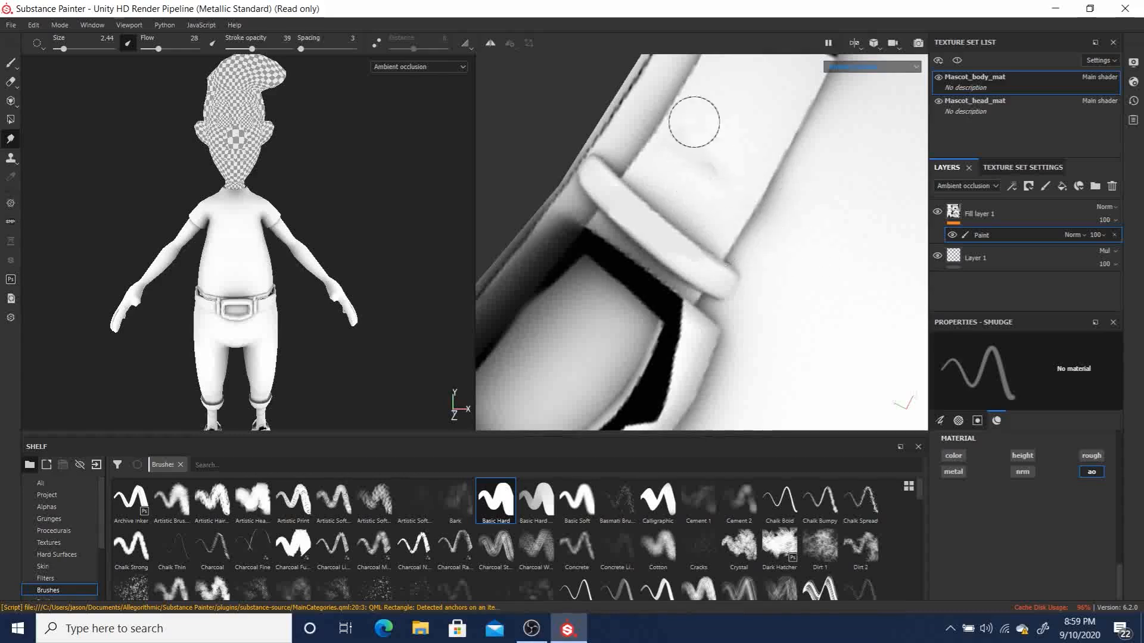
# - Switch the brush to the Brush Outline Cursor and paint over the black wedge across the belt between the two loops
pyautogui.click(10, 62)
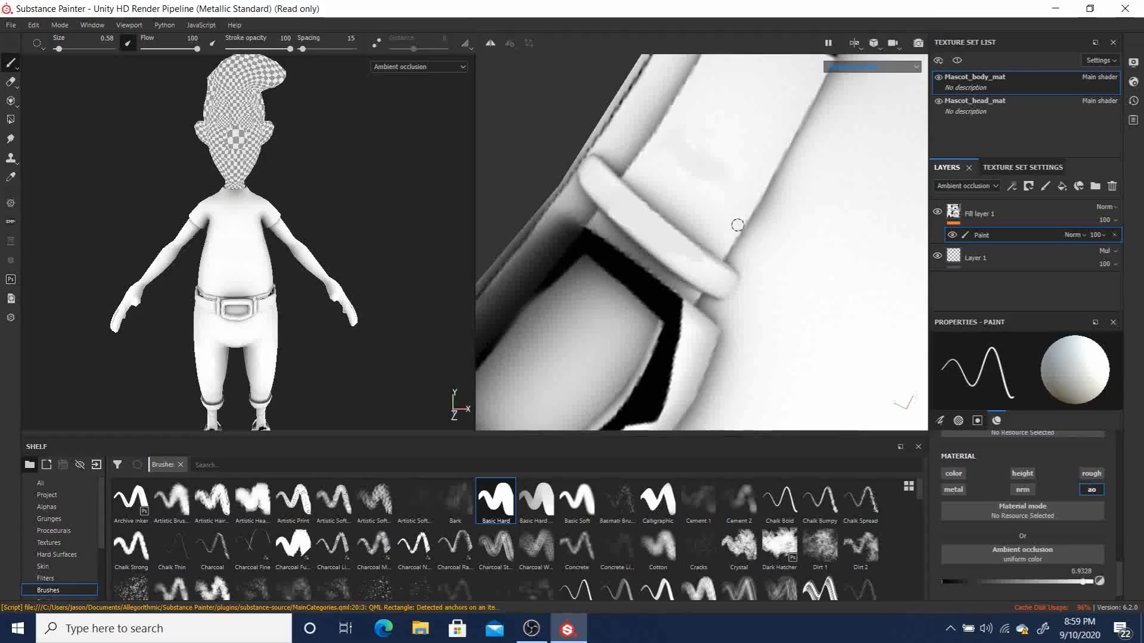
pyautogui.keyDown('alt'); pyautogui.moveTo(700, 85); pyautogui.dragTo(711, 224); pyautogui.keyUp('alt')
pyautogui.keyDown('alt'); pyautogui.moveTo(664, 210); pyautogui.dragTo(694, 191, button='right'); pyautogui.keyUp('alt')
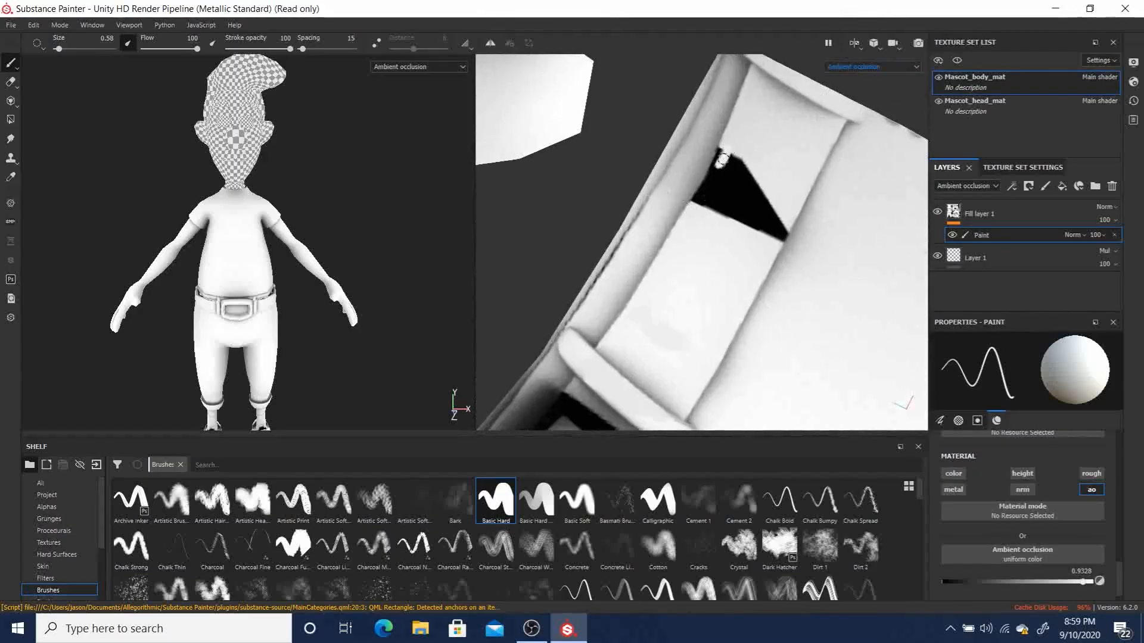
pyautogui.moveTo(723, 147)
pyautogui.mouseDown()
pyautogui.moveTo(704, 190)
pyautogui.moveTo(712, 179)
pyautogui.mouseUp()
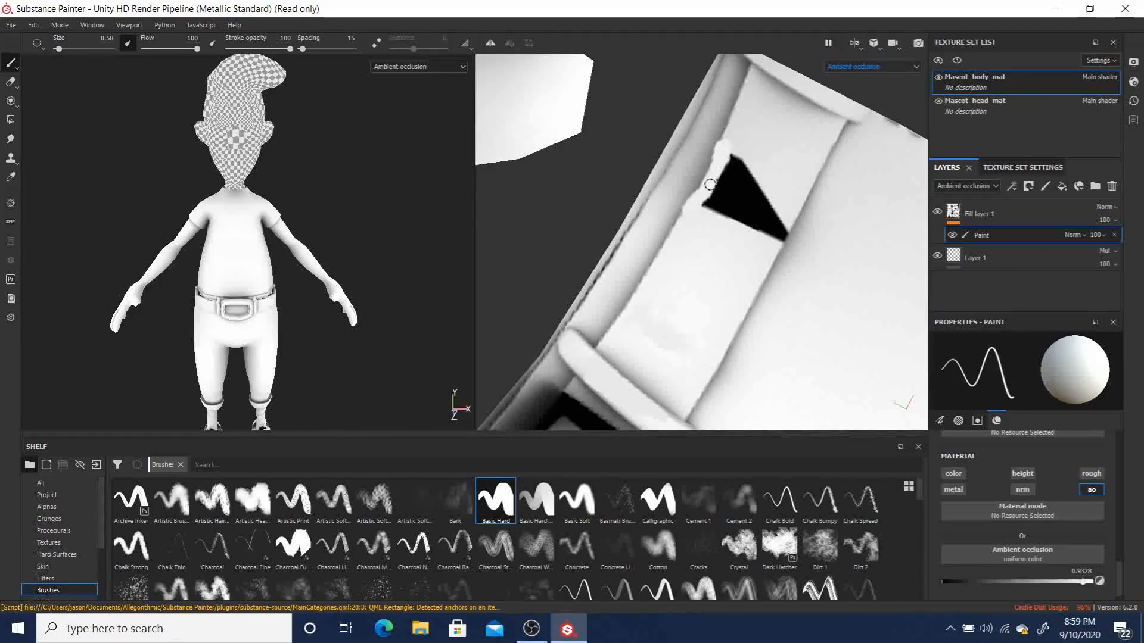
pyautogui.hotkey('ctrl', 'z')
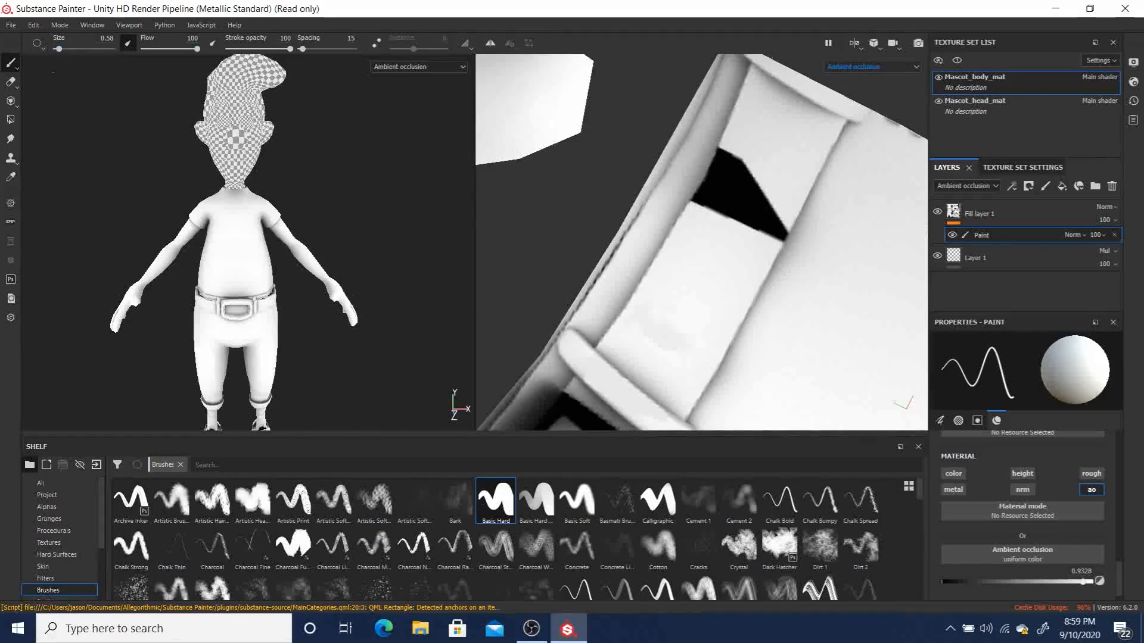
pyautogui.click(35, 39)
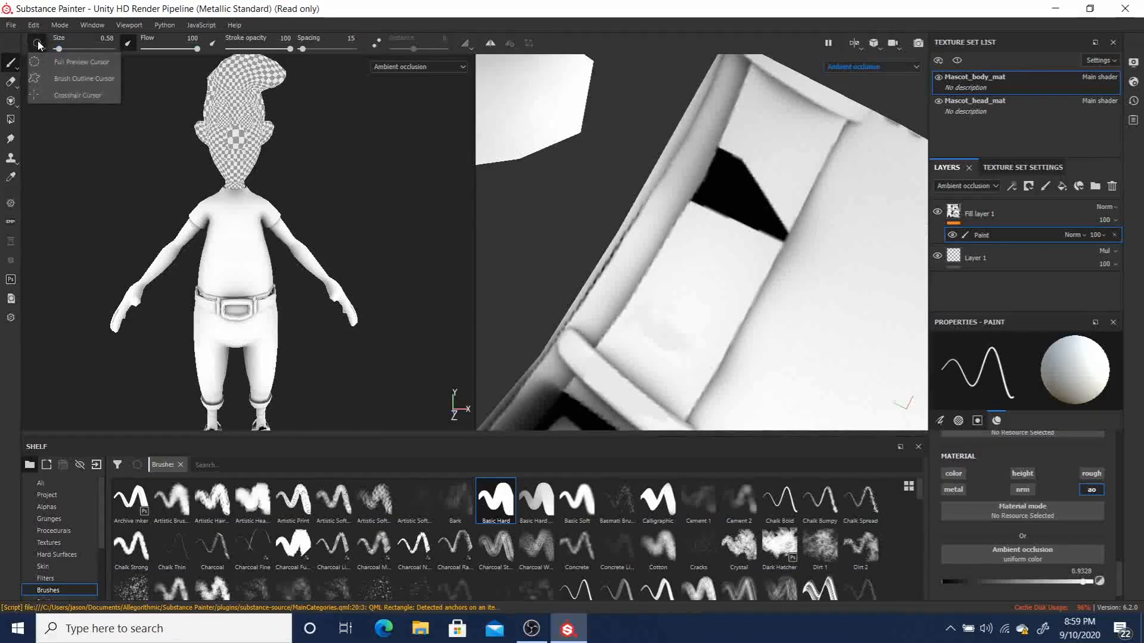
pyautogui.click(58, 77)
pyautogui.moveTo(748, 174); pyautogui.dragTo(729, 168)
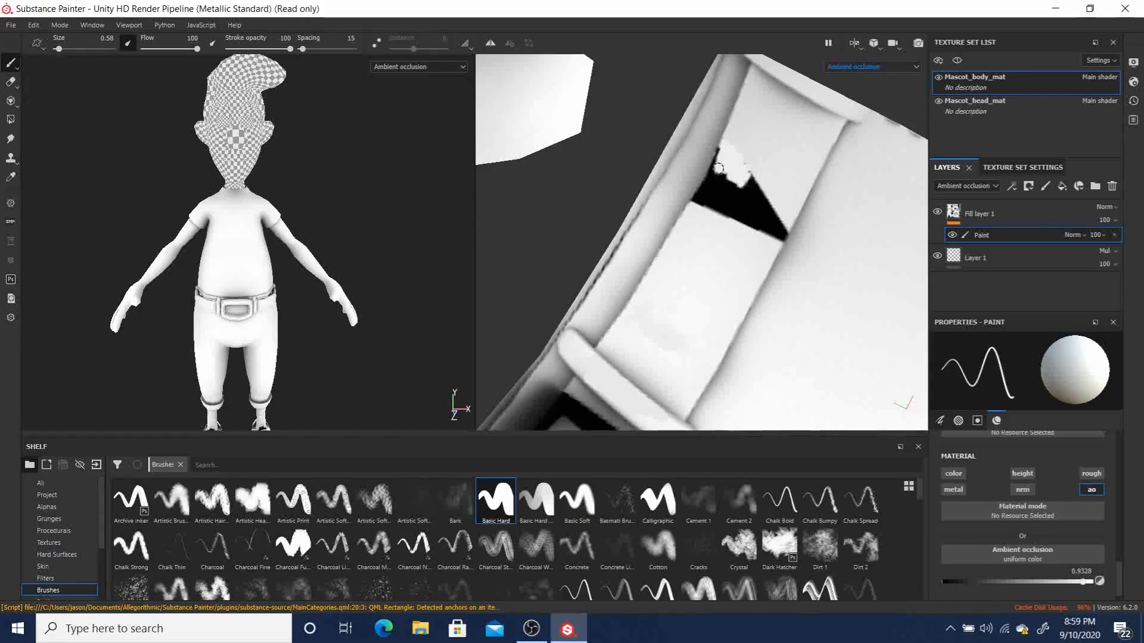
pyautogui.moveTo(724, 148)
pyautogui.mouseDown()
pyautogui.moveTo(706, 191)
pyautogui.moveTo(713, 180)
pyautogui.moveTo(718, 205)
pyautogui.moveTo(733, 208)
pyautogui.moveTo(763, 190)
pyautogui.moveTo(781, 231)
pyautogui.mouseUp()
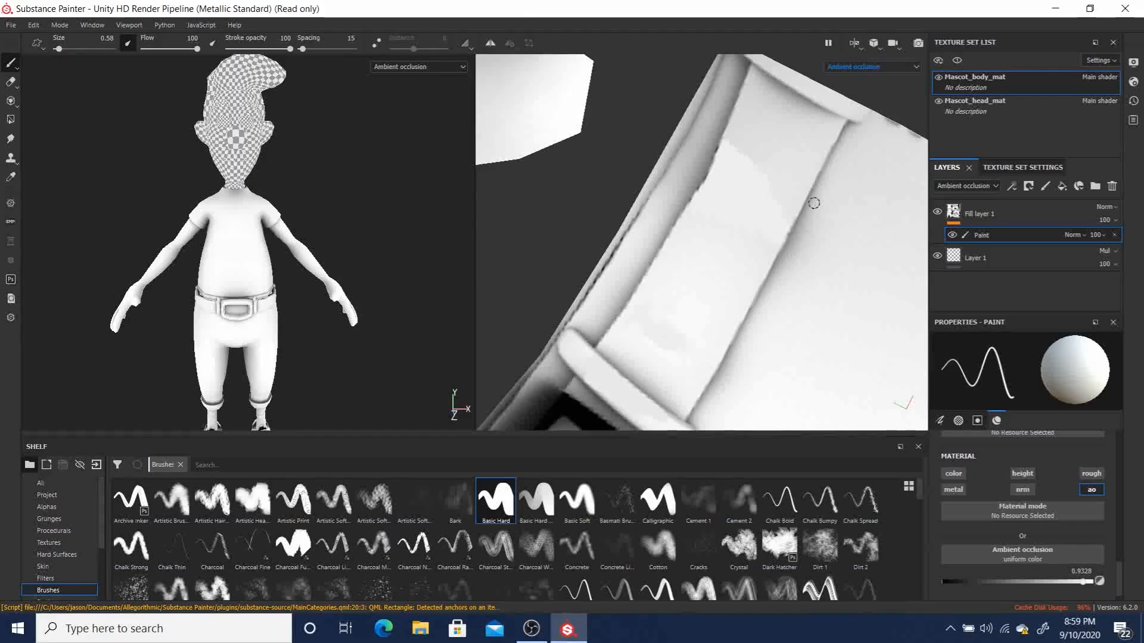
# - Examine the trousers, belt and other body parts in the UV layout and on the 3D model for remaining black artefacts
pyautogui.keyDown('alt'); pyautogui.moveTo(765, 302); pyautogui.dragTo(617, 187, button='middle'); pyautogui.keyUp('alt')
pyautogui.keyDown('alt'); pyautogui.moveTo(679, 173); pyautogui.dragTo(479, 225, button='right'); pyautogui.keyUp('alt')
pyautogui.keyDown('alt'); pyautogui.moveTo(766, 225); pyautogui.dragTo(604, 221, button='right'); pyautogui.keyUp('alt')
pyautogui.keyDown('alt'); pyautogui.moveTo(739, 276); pyautogui.dragTo(797, 232); pyautogui.keyUp('alt')
pyautogui.keyDown('alt'); pyautogui.moveTo(819, 224); pyautogui.dragTo(809, 376, button='middle'); pyautogui.keyUp('alt')
pyautogui.keyDown('alt'); pyautogui.moveTo(787, 252); pyautogui.dragTo(1007, 298, button='right'); pyautogui.keyUp('alt')
pyautogui.keyDown('alt'); pyautogui.moveTo(686, 233); pyautogui.dragTo(628, 291, button='middle'); pyautogui.keyUp('alt')
pyautogui.keyDown('alt'); pyautogui.moveTo(631, 280); pyautogui.dragTo(815, 264, button='right'); pyautogui.keyUp('alt')
pyautogui.keyDown('alt'); pyautogui.moveTo(780, 262); pyautogui.dragTo(363, 250, button='middle'); pyautogui.keyUp('alt')
pyautogui.keyDown('alt'); pyautogui.moveTo(311, 253); pyautogui.dragTo(396, 257, button='right'); pyautogui.keyUp('alt')
pyautogui.keyDown('alt'); pyautogui.moveTo(644, 233); pyautogui.dragTo(617, 238, button='right'); pyautogui.keyUp('alt')
pyautogui.keyDown('alt'); pyautogui.moveTo(626, 234); pyautogui.dragTo(790, 99, button='middle'); pyautogui.keyUp('alt')
pyautogui.keyDown('alt'); pyautogui.moveTo(659, 156); pyautogui.dragTo(568, 178, button='right'); pyautogui.keyUp('alt')
pyautogui.keyDown('alt'); pyautogui.moveTo(641, 331); pyautogui.dragTo(670, 149, button='middle'); pyautogui.keyUp('alt')
pyautogui.keyDown('alt'); pyautogui.moveTo(758, 199); pyautogui.dragTo(596, 216, button='right'); pyautogui.keyUp('alt')
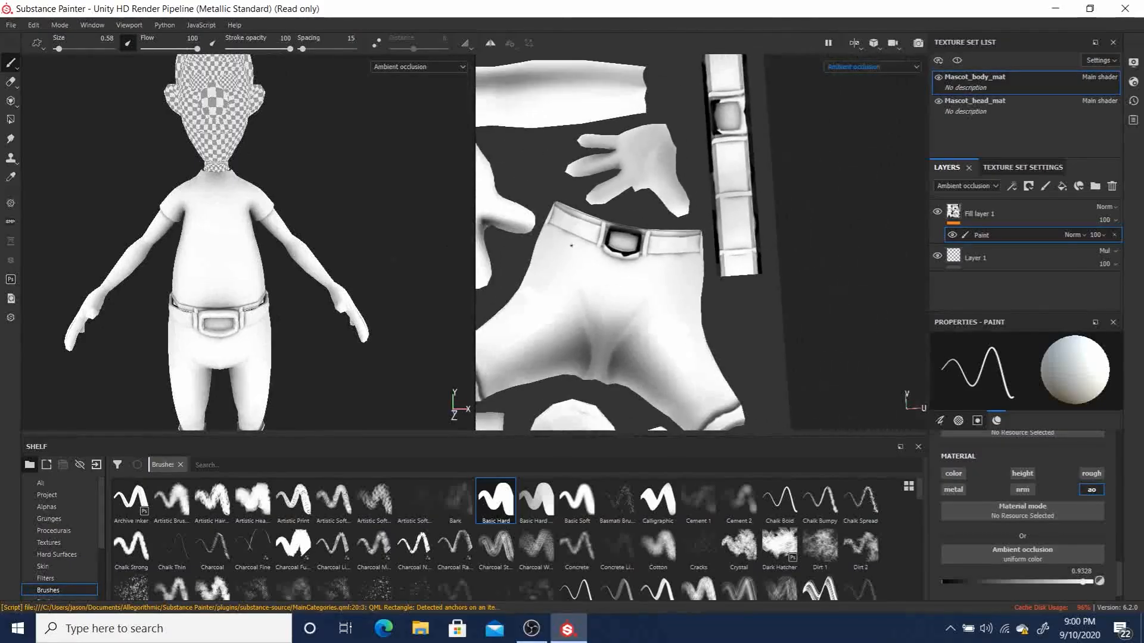
pyautogui.keyDown('alt'); pyautogui.moveTo(246, 336); pyautogui.dragTo(302, 318); pyautogui.keyUp('alt')
pyautogui.keyDown('alt'); pyautogui.moveTo(302, 319); pyautogui.dragTo(357, 131, button='middle'); pyautogui.keyUp('alt')
pyautogui.keyDown('alt'); pyautogui.moveTo(367, 208); pyautogui.dragTo(235, 299); pyautogui.keyUp('alt')
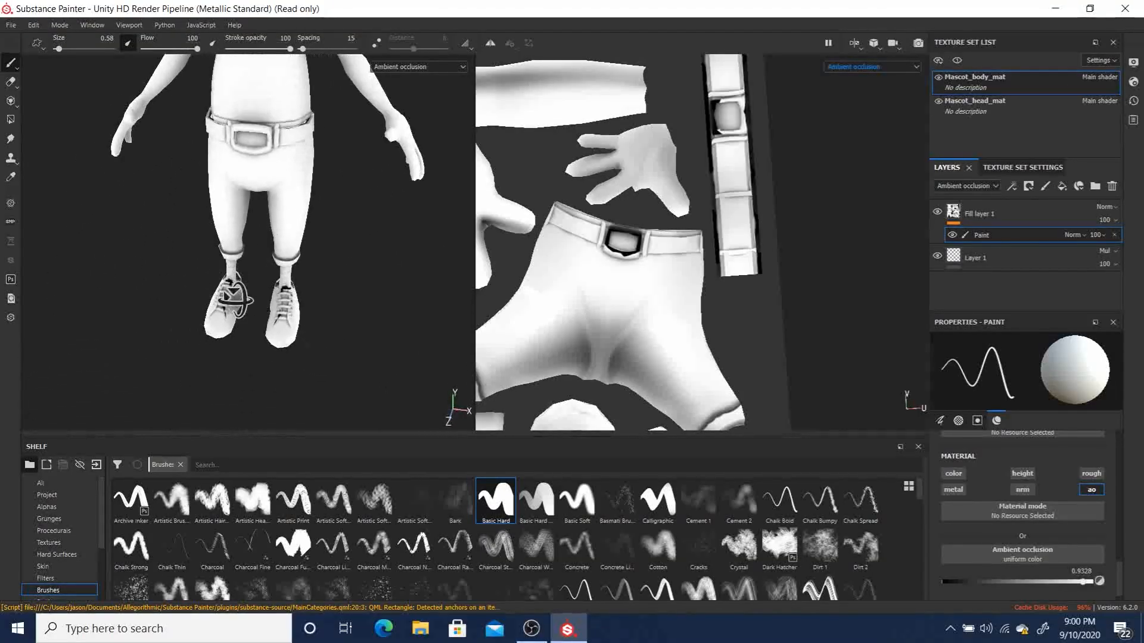
# - Paint over the black area crossing the topmost shoelace in the UV view, lowering the ambient occlusion value to match the lace's tone
pyautogui.scroll(2, 239, 299)
pyautogui.keyDown('alt'); pyautogui.moveTo(629, 315); pyautogui.dragTo(693, 29, button='middle'); pyautogui.keyUp('alt')
pyautogui.keyDown('alt'); pyautogui.moveTo(727, 369); pyautogui.dragTo(894, 203, button='right'); pyautogui.keyUp('alt')
pyautogui.moveTo(769, 176)
pyautogui.keyDown('alt'); pyautogui.mouseDown(button='middle')
pyautogui.moveTo(682, 203)
pyautogui.moveTo(641, 171)
pyautogui.moveTo(656, 157)
pyautogui.mouseUp(button='middle'); pyautogui.keyUp('alt')
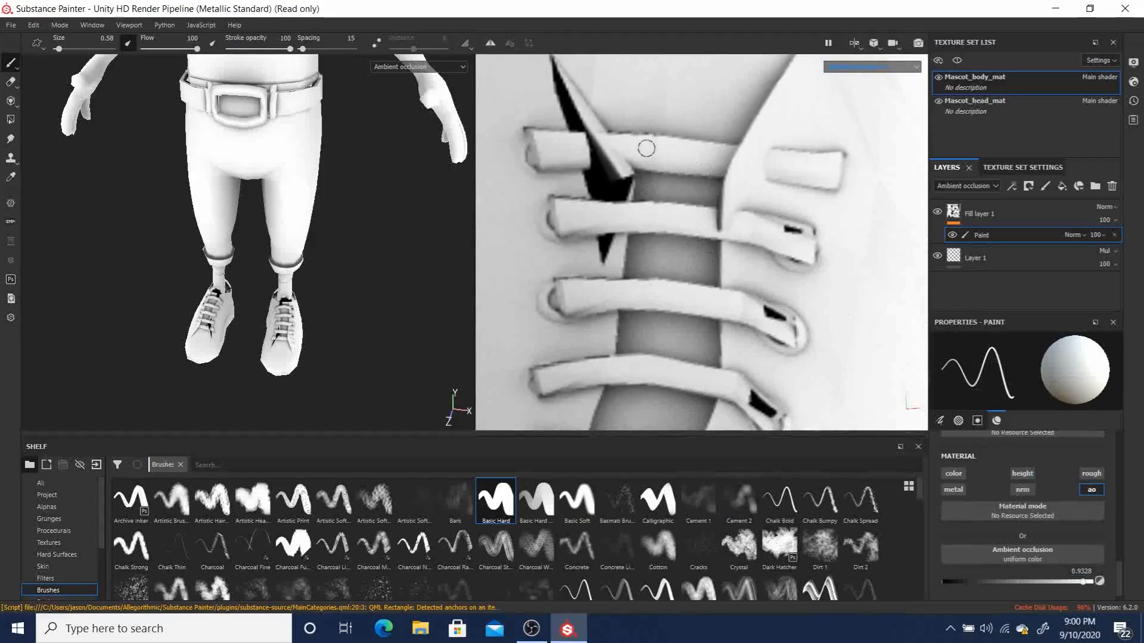
pyautogui.moveTo(593, 143)
pyautogui.mouseDown()
pyautogui.moveTo(602, 147)
pyautogui.moveTo(584, 154)
pyautogui.moveTo(621, 160)
pyautogui.mouseUp()
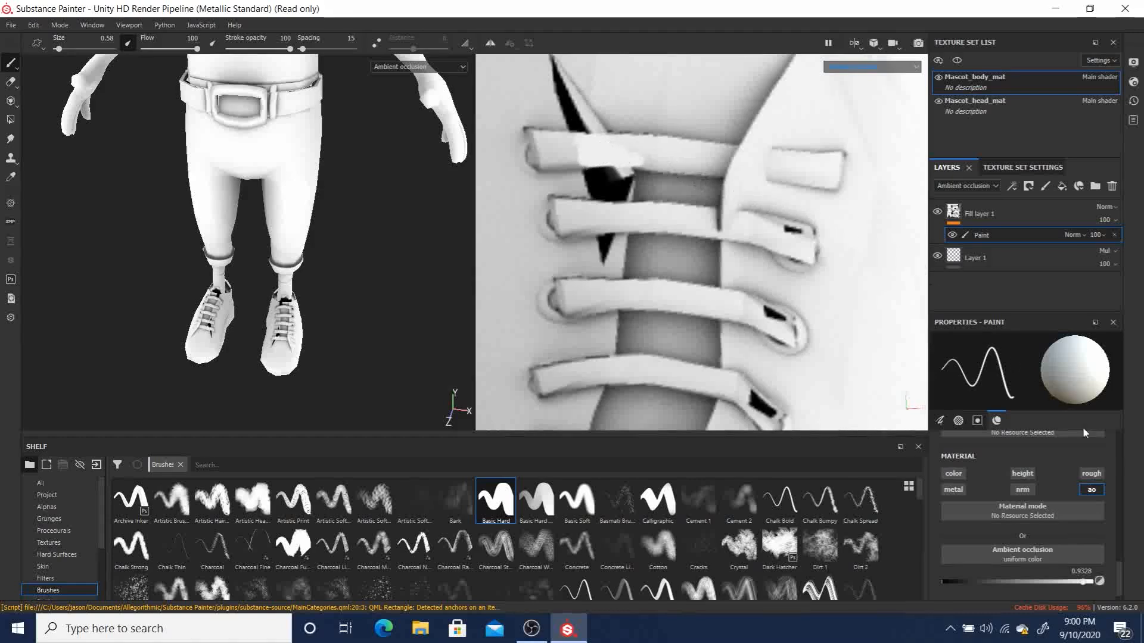
pyautogui.moveTo(1083, 582); pyautogui.dragTo(1070, 585)
pyautogui.moveTo(551, 162)
pyautogui.mouseDown()
pyautogui.moveTo(619, 142)
pyautogui.moveTo(571, 139)
pyautogui.moveTo(642, 158)
pyautogui.moveTo(565, 160)
pyautogui.mouseUp()
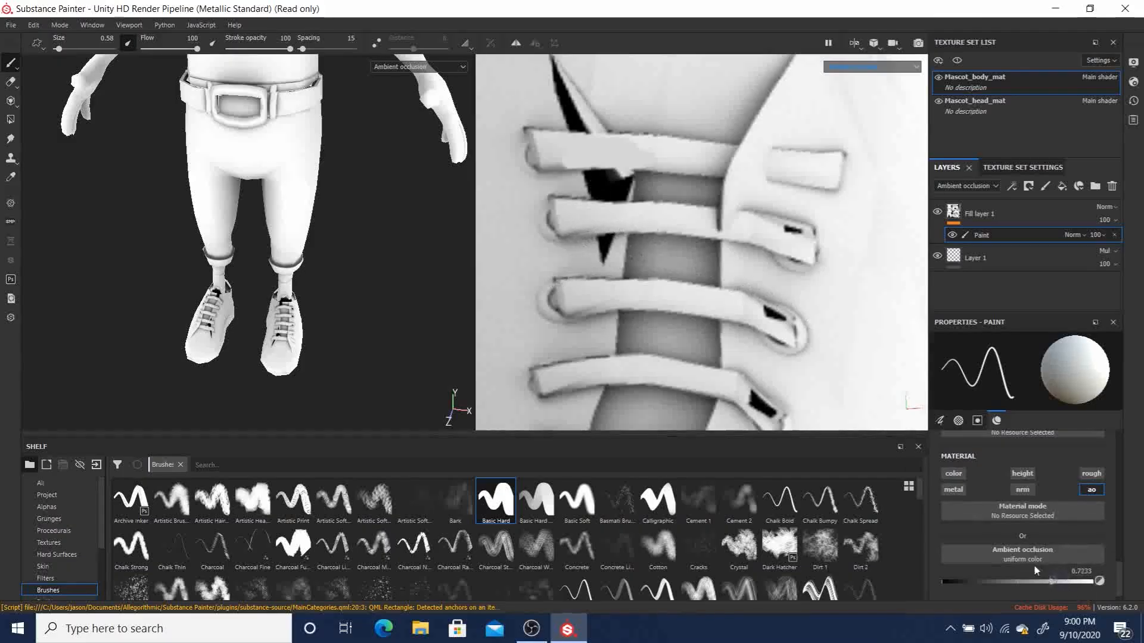
# - Cover the black shards above and below the first two laces using an ambient occlusion value of 0.7233
pyautogui.moveTo(597, 251); pyautogui.dragTo(605, 242)
pyautogui.moveTo(573, 177)
pyautogui.mouseDown()
pyautogui.moveTo(626, 186)
pyautogui.moveTo(598, 185)
pyautogui.mouseUp()
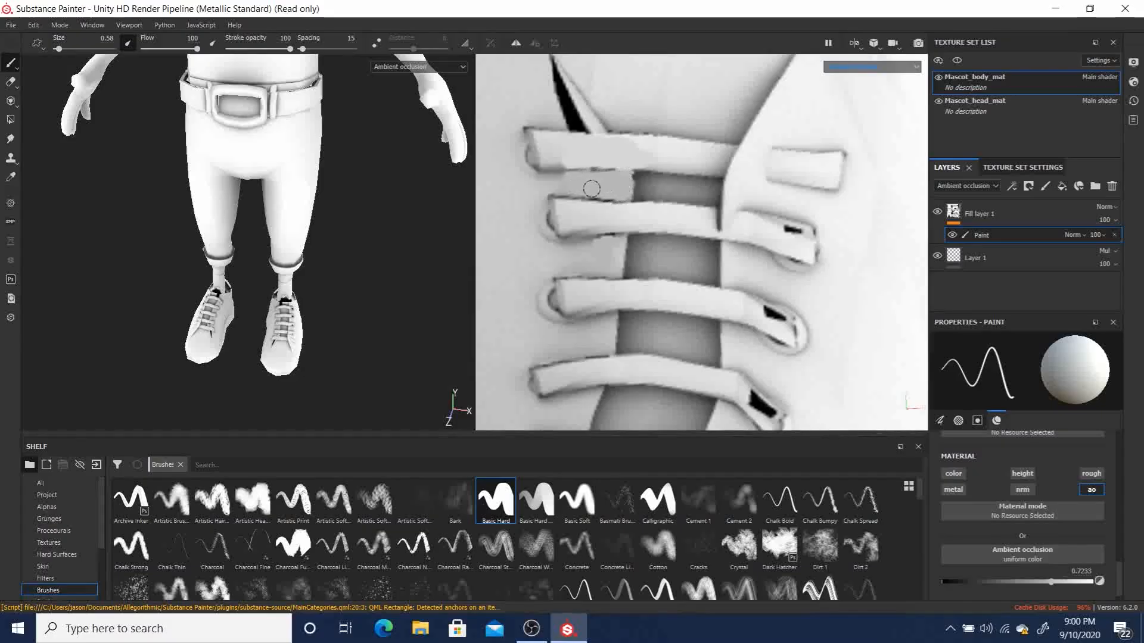
pyautogui.moveTo(577, 123)
pyautogui.mouseDown()
pyautogui.moveTo(554, 66)
pyautogui.moveTo(588, 120)
pyautogui.mouseUp()
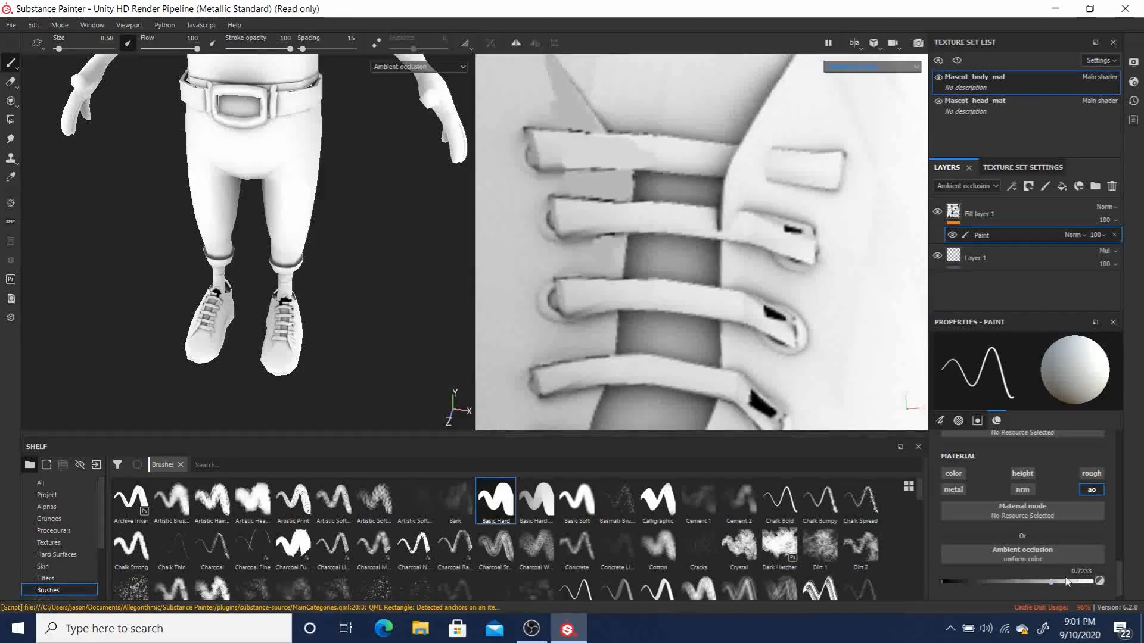
# - Set the ambient occlusion value to 0.8617 and cover the black marks at the eyelet ends of the shoelaces
pyautogui.moveTo(1061, 584); pyautogui.dragTo(1066, 583)
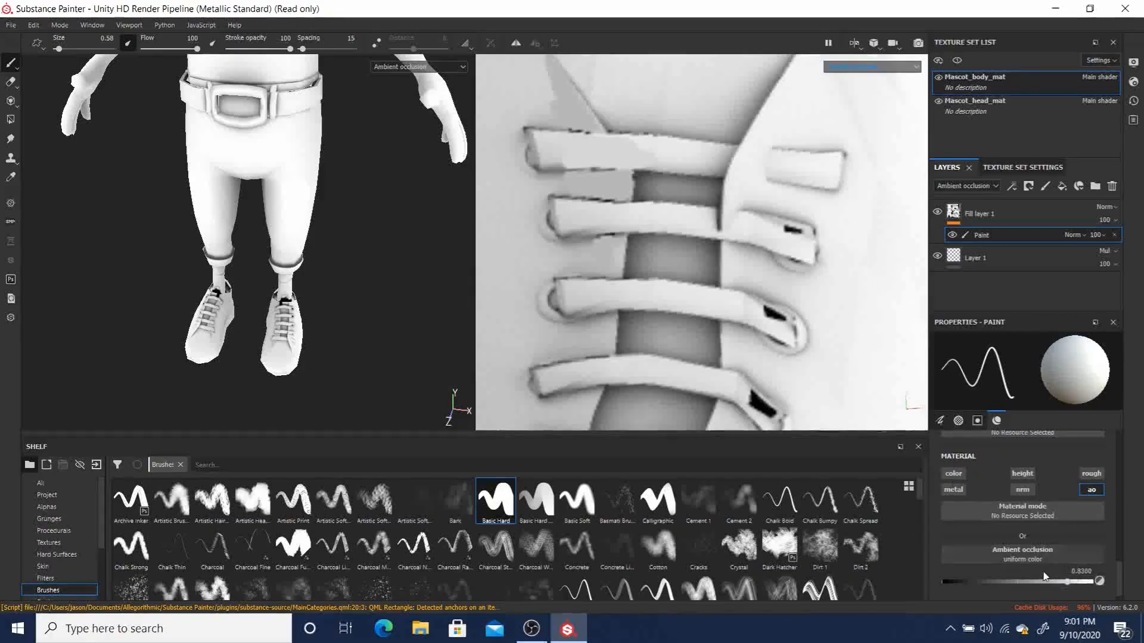
pyautogui.click(1098, 584)
pyautogui.click(1099, 582)
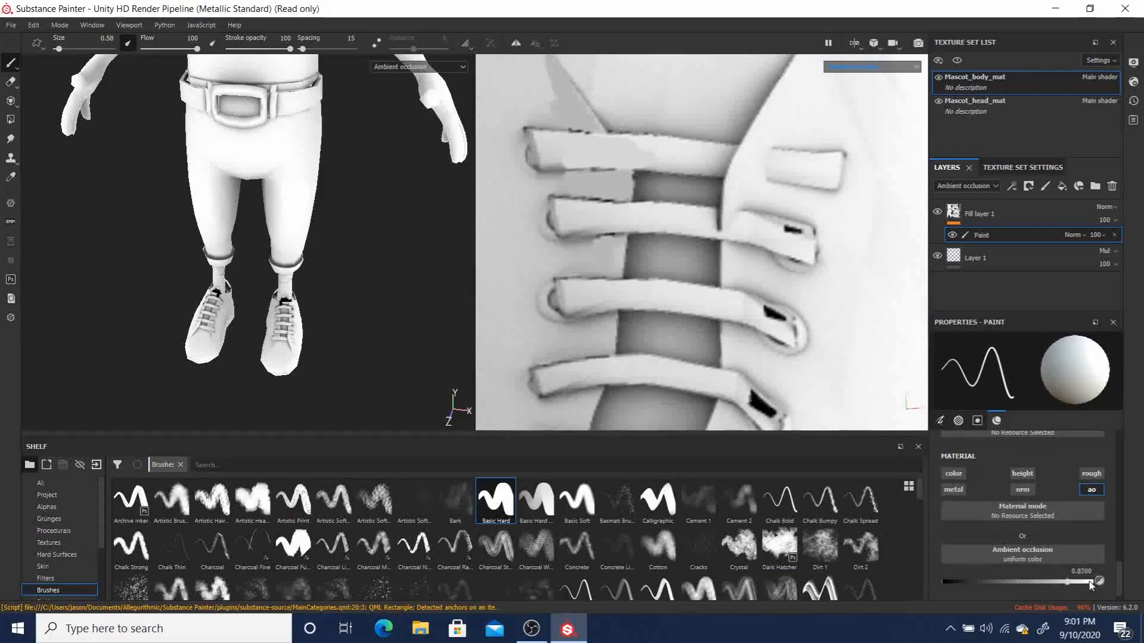
pyautogui.moveTo(1068, 585); pyautogui.dragTo(1073, 583)
pyautogui.moveTo(785, 342)
pyautogui.mouseDown()
pyautogui.moveTo(760, 311)
pyautogui.moveTo(787, 330)
pyautogui.mouseUp()
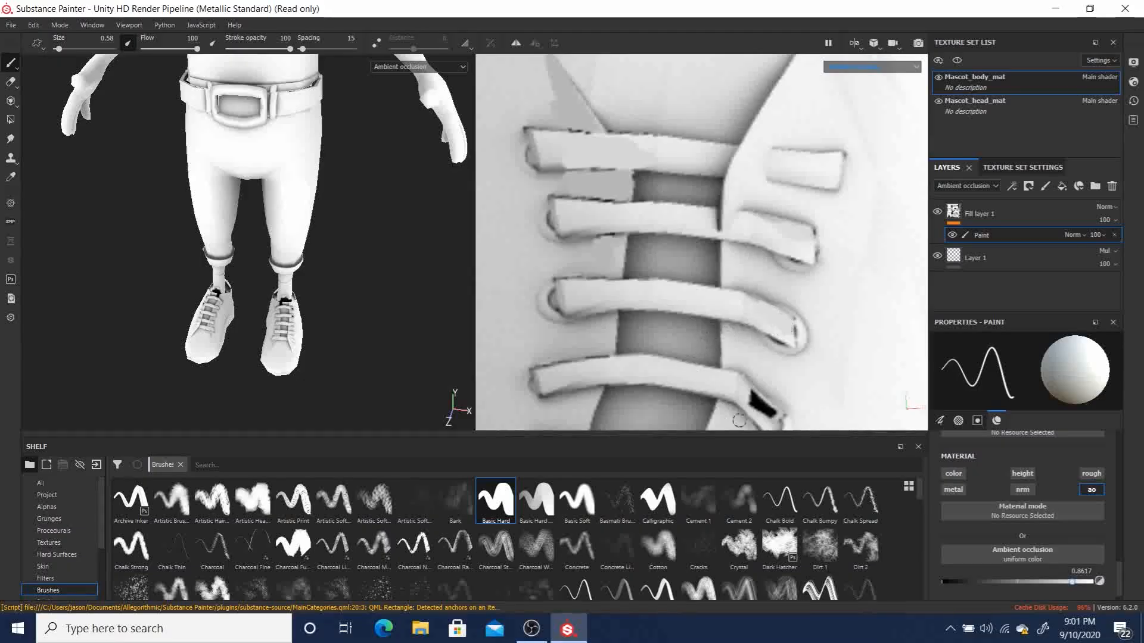
pyautogui.moveTo(750, 398)
pyautogui.mouseDown()
pyautogui.moveTo(769, 412)
pyautogui.moveTo(740, 398)
pyautogui.mouseUp()
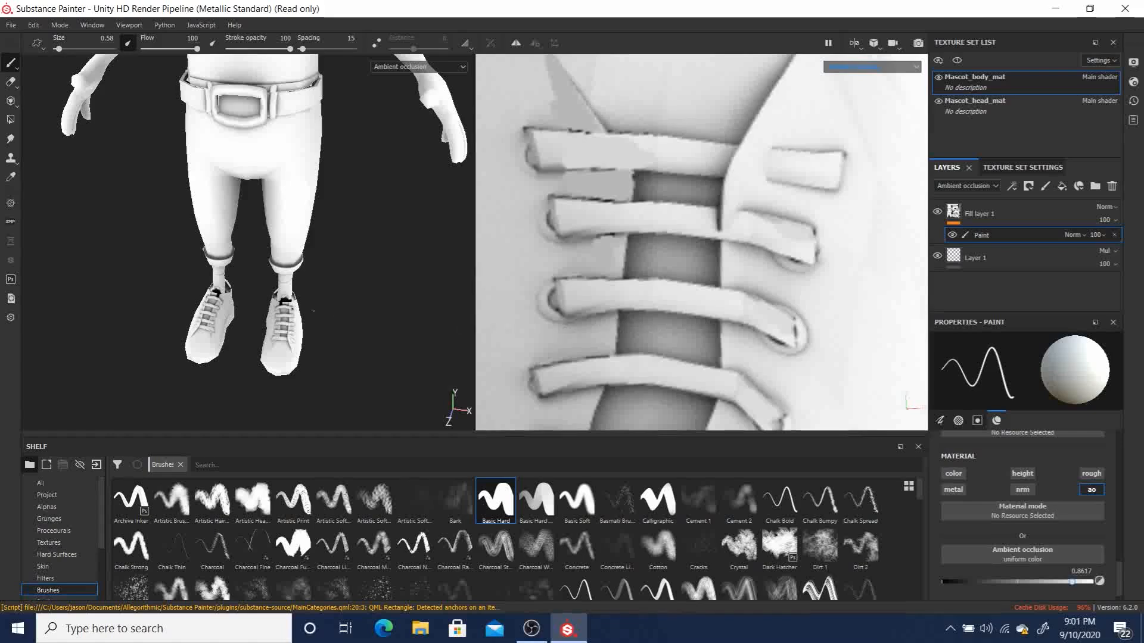
pyautogui.moveTo(332, 357)
pyautogui.keyDown('alt'); pyautogui.mouseDown()
pyautogui.moveTo(446, 332)
pyautogui.moveTo(375, 366)
pyautogui.moveTo(434, 383)
pyautogui.moveTo(322, 365)
pyautogui.mouseUp(); pyautogui.keyUp('alt')
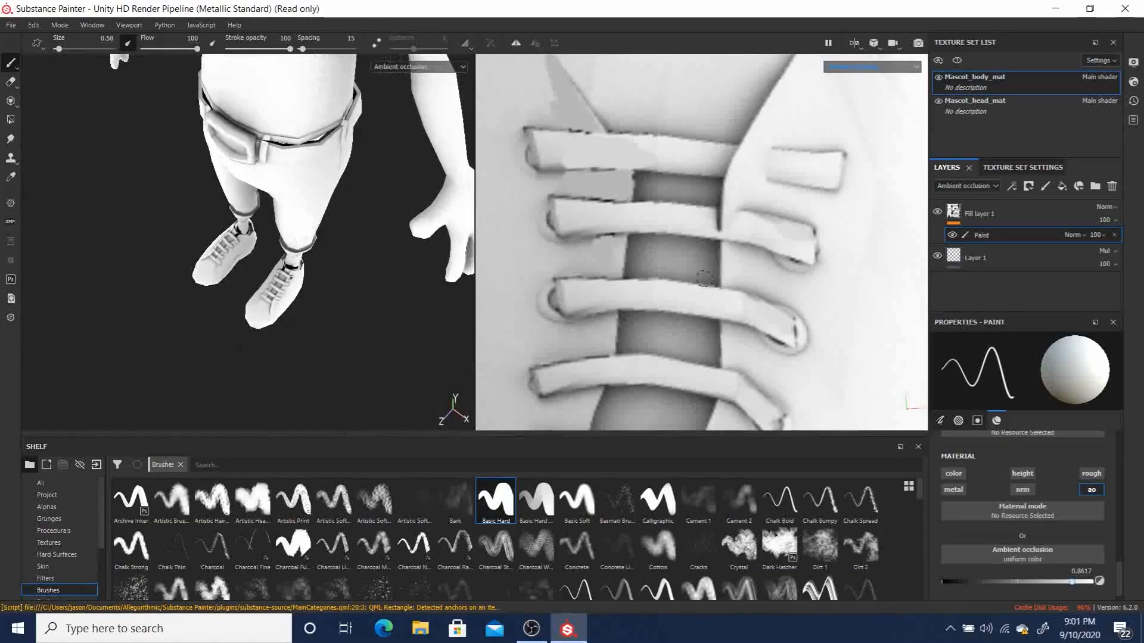
pyautogui.moveTo(680, 241); pyautogui.dragTo(691, 87, button='middle')
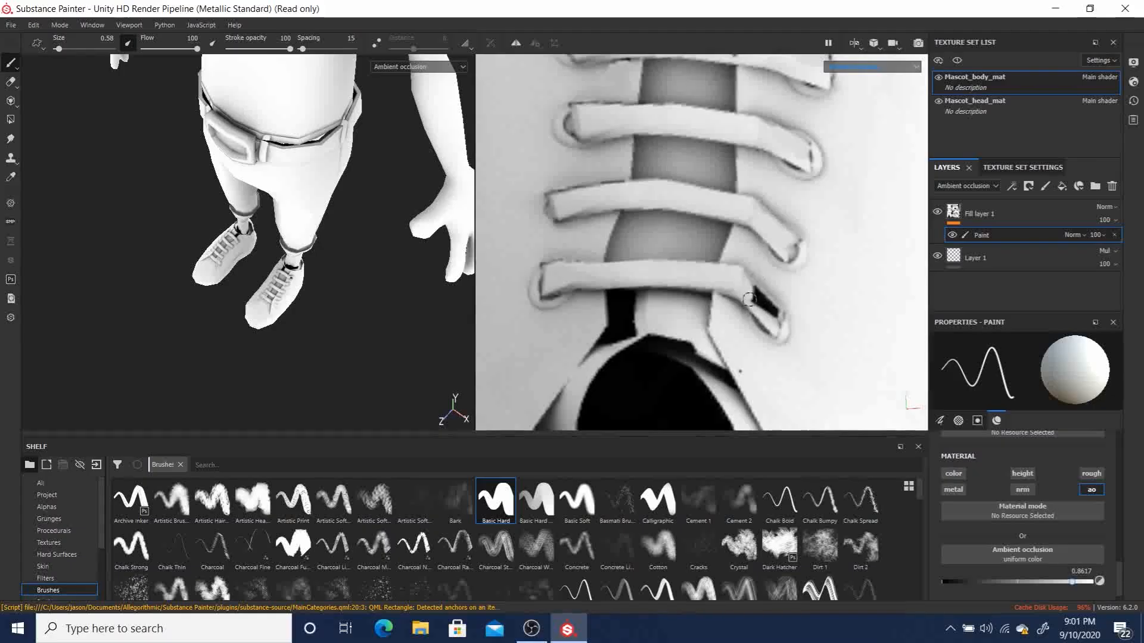
pyautogui.moveTo(755, 300)
pyautogui.mouseDown()
pyautogui.moveTo(776, 321)
pyautogui.moveTo(756, 310)
pyautogui.mouseUp()
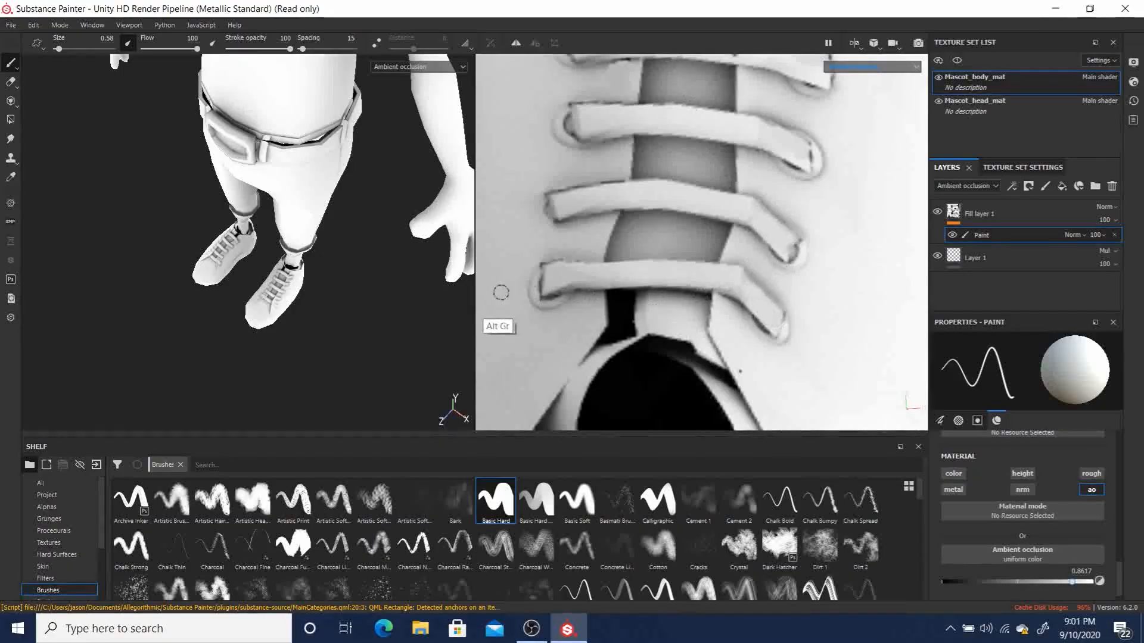
# - Paint over the black patch between the lowest lace and the shoe opening, matching the tone with an ambient occlusion value of 0.7866
pyautogui.keyDown('alt'); pyautogui.moveTo(357, 292); pyautogui.dragTo(461, 285); pyautogui.keyUp('alt')
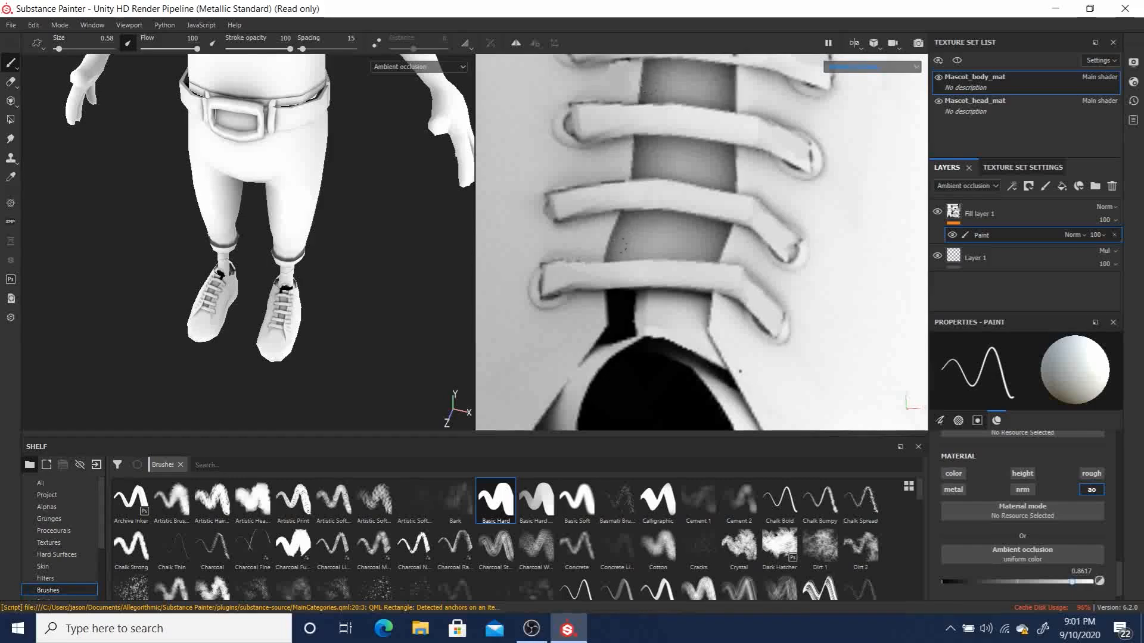
pyautogui.moveTo(632, 300)
pyautogui.mouseDown()
pyautogui.moveTo(648, 298)
pyautogui.moveTo(617, 299)
pyautogui.moveTo(624, 315)
pyautogui.moveTo(635, 305)
pyautogui.moveTo(627, 330)
pyautogui.moveTo(599, 352)
pyautogui.moveTo(622, 317)
pyautogui.mouseUp()
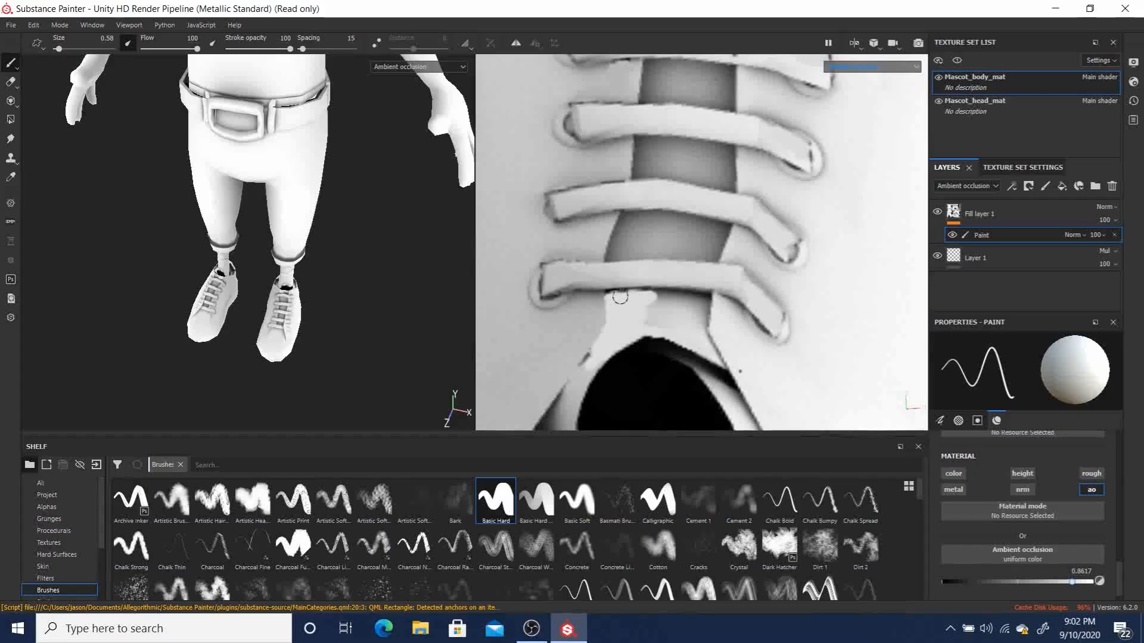
pyautogui.moveTo(623, 298); pyautogui.dragTo(647, 296)
pyautogui.moveTo(1066, 573); pyautogui.dragTo(1051, 584)
pyautogui.moveTo(655, 319)
pyautogui.mouseDown()
pyautogui.moveTo(638, 322)
pyautogui.moveTo(654, 296)
pyautogui.moveTo(638, 299)
pyautogui.moveTo(661, 304)
pyautogui.moveTo(613, 309)
pyautogui.moveTo(623, 324)
pyautogui.moveTo(609, 341)
pyautogui.mouseUp()
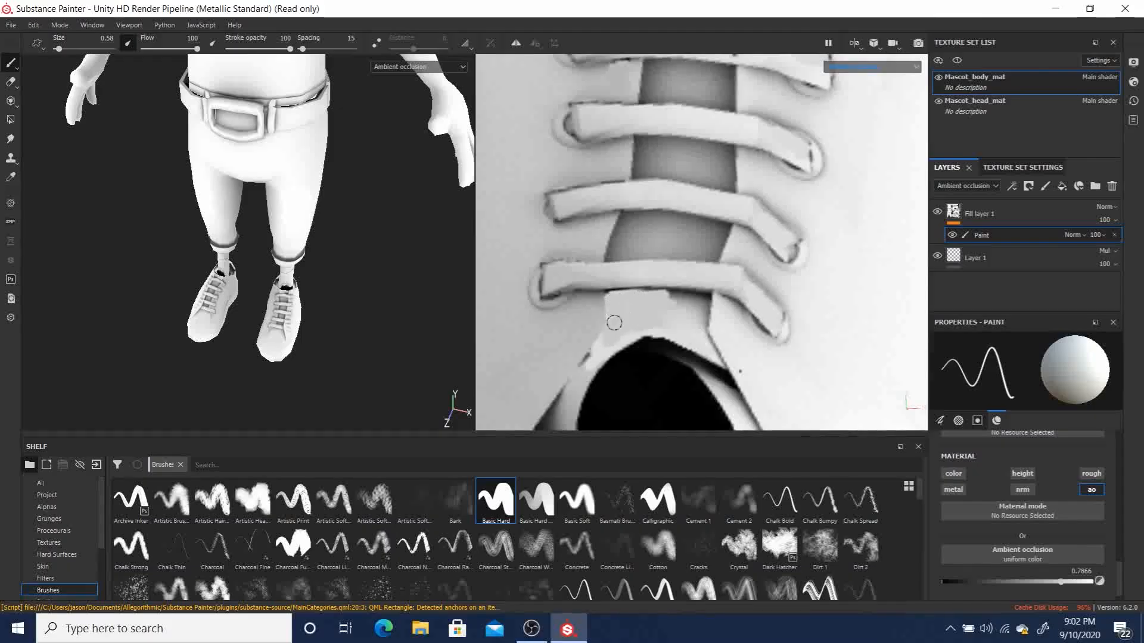
# - Lower the brush flow to 46 and stroke opacity to 33, and blend the patch below the lowest lace
pyautogui.moveTo(166, 49); pyautogui.dragTo(168, 49)
pyautogui.moveTo(289, 48); pyautogui.dragTo(248, 48)
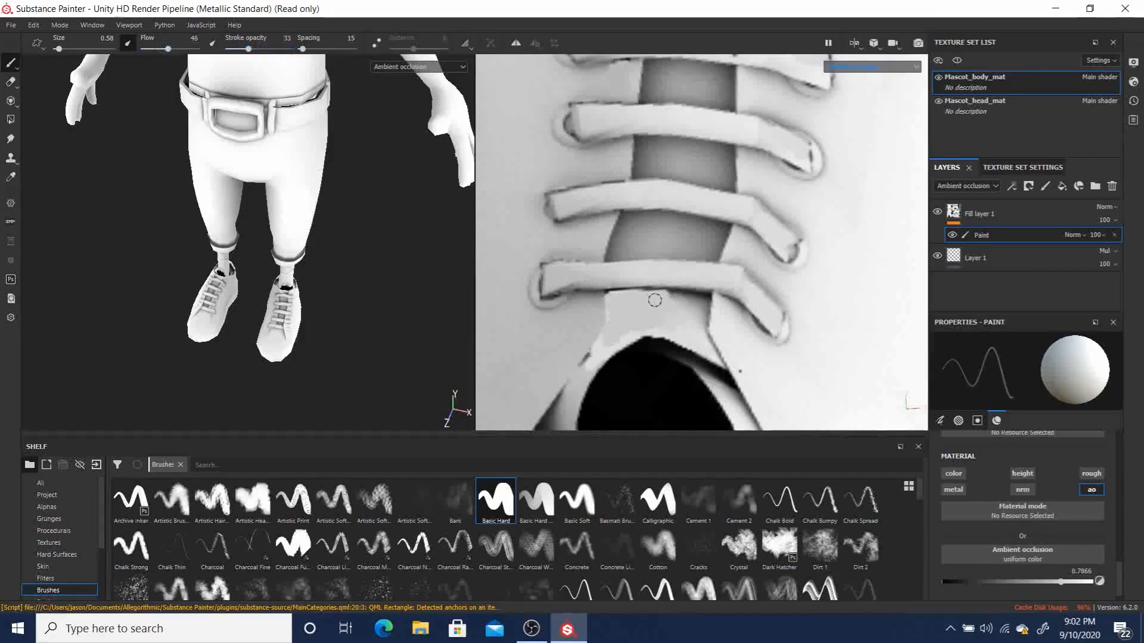
pyautogui.moveTo(667, 300)
pyautogui.mouseDown()
pyautogui.moveTo(620, 302)
pyautogui.moveTo(632, 312)
pyautogui.mouseUp()
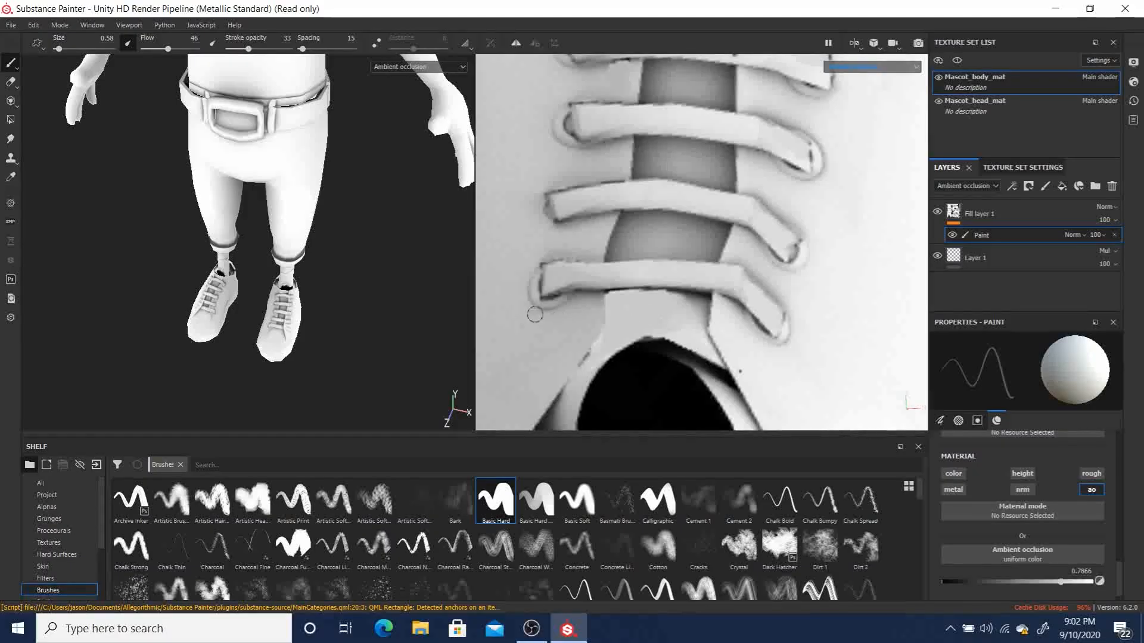
# - Examine the shoes and the black areas around the ankle openings on the 3D model
pyautogui.keyDown('alt'); pyautogui.moveTo(359, 290); pyautogui.dragTo(416, 365); pyautogui.keyUp('alt')
pyautogui.keyDown('ctrl'); pyautogui.keyDown('alt'); pyautogui.moveTo(431, 127); pyautogui.dragTo(361, 158); pyautogui.keyUp('alt'); pyautogui.keyUp('ctrl')
pyautogui.keyDown('ctrl'); pyautogui.keyDown('alt'); pyautogui.moveTo(450, 217); pyautogui.dragTo(242, 90); pyautogui.keyUp('alt'); pyautogui.keyUp('ctrl')
pyautogui.keyDown('ctrl'); pyautogui.keyDown('alt'); pyautogui.moveTo(352, 271); pyautogui.dragTo(364, 188); pyautogui.keyUp('alt'); pyautogui.keyUp('ctrl')
pyautogui.keyDown('alt'); pyautogui.moveTo(356, 228); pyautogui.dragTo(390, 213); pyautogui.keyUp('alt')
pyautogui.keyDown('ctrl'); pyautogui.keyDown('alt'); pyautogui.moveTo(305, 244); pyautogui.dragTo(361, 221); pyautogui.keyUp('alt'); pyautogui.keyUp('ctrl')
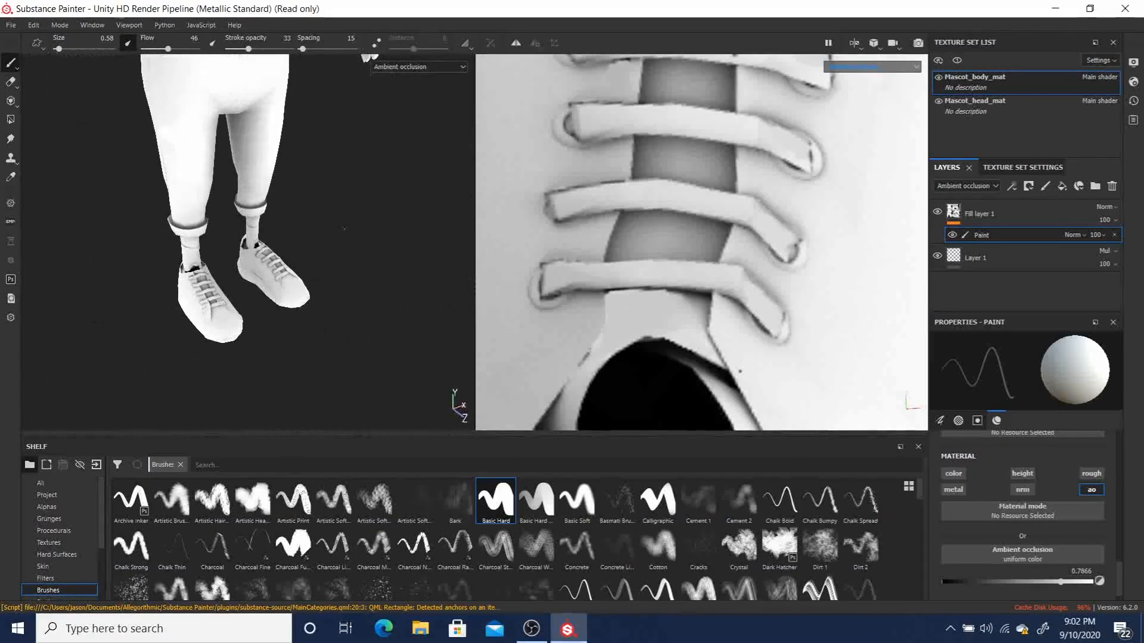
pyautogui.keyDown('alt'); pyautogui.moveTo(338, 302); pyautogui.dragTo(186, 264, button='right'); pyautogui.keyUp('alt')
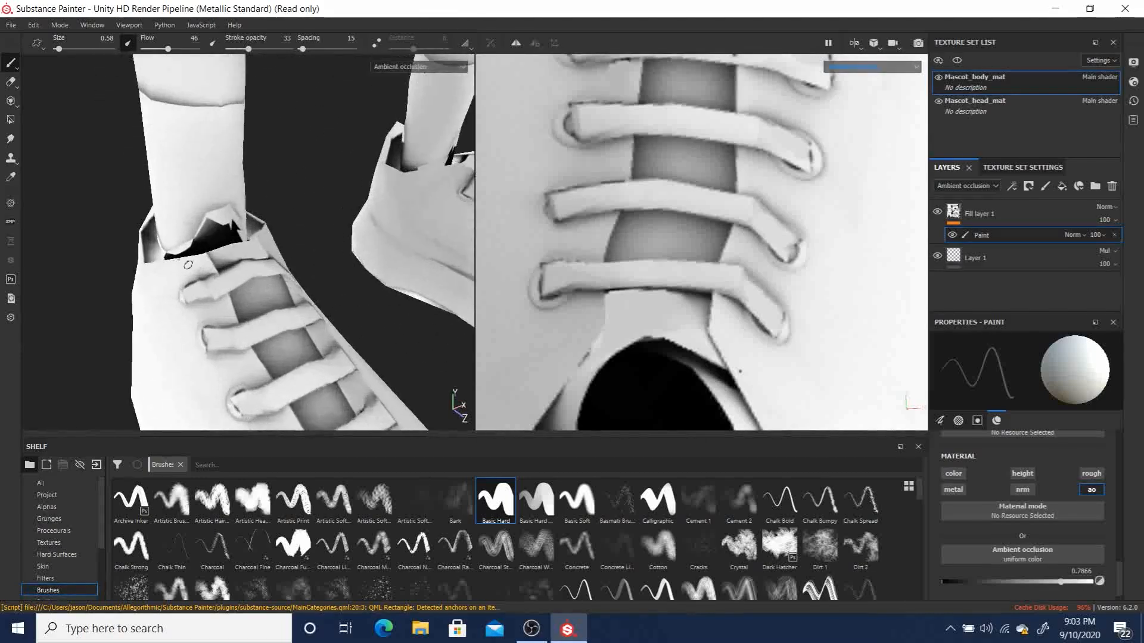
pyautogui.keyDown('alt'); pyautogui.moveTo(186, 264); pyautogui.dragTo(303, 256); pyautogui.keyUp('alt')
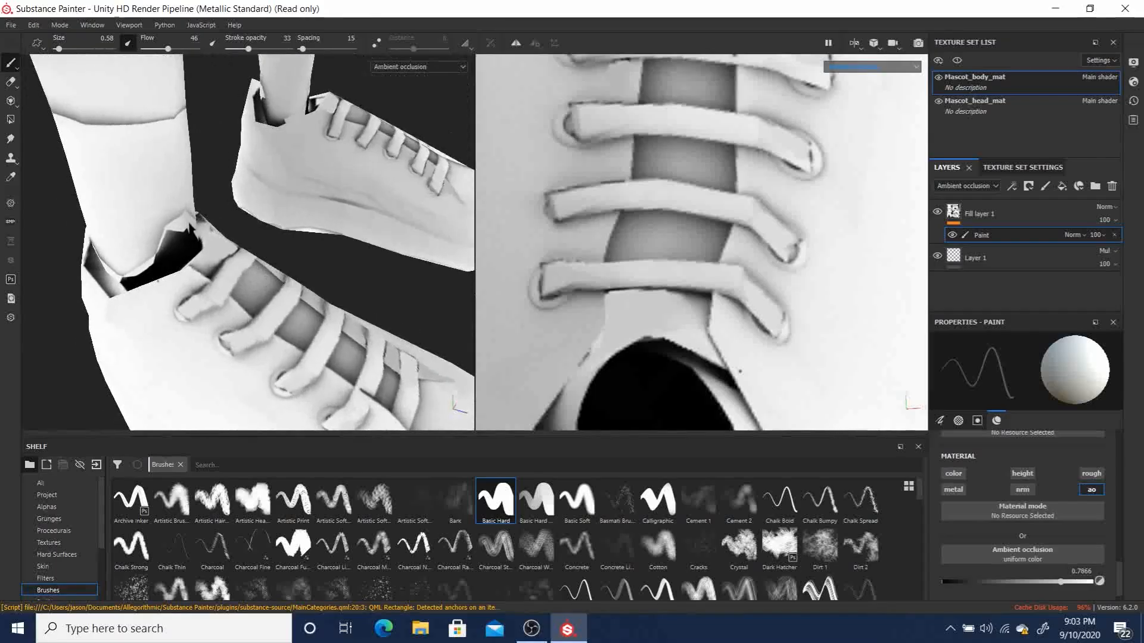
# - Raise the brush flow and stroke opacity to 100 and test lighter ambient occlusion tones on the ankle's UV island, undoing the test strokes
pyautogui.keyDown('alt'); pyautogui.moveTo(800, 266); pyautogui.dragTo(674, 262, button='right'); pyautogui.keyUp('alt')
pyautogui.keyDown('alt'); pyautogui.moveTo(674, 262); pyautogui.dragTo(755, 219, button='middle'); pyautogui.keyUp('alt')
pyautogui.keyDown('alt'); pyautogui.moveTo(744, 210); pyautogui.dragTo(783, 270, button='right'); pyautogui.keyUp('alt')
pyautogui.keyDown('alt'); pyautogui.moveTo(726, 220); pyautogui.dragTo(755, 198, button='middle'); pyautogui.keyUp('alt')
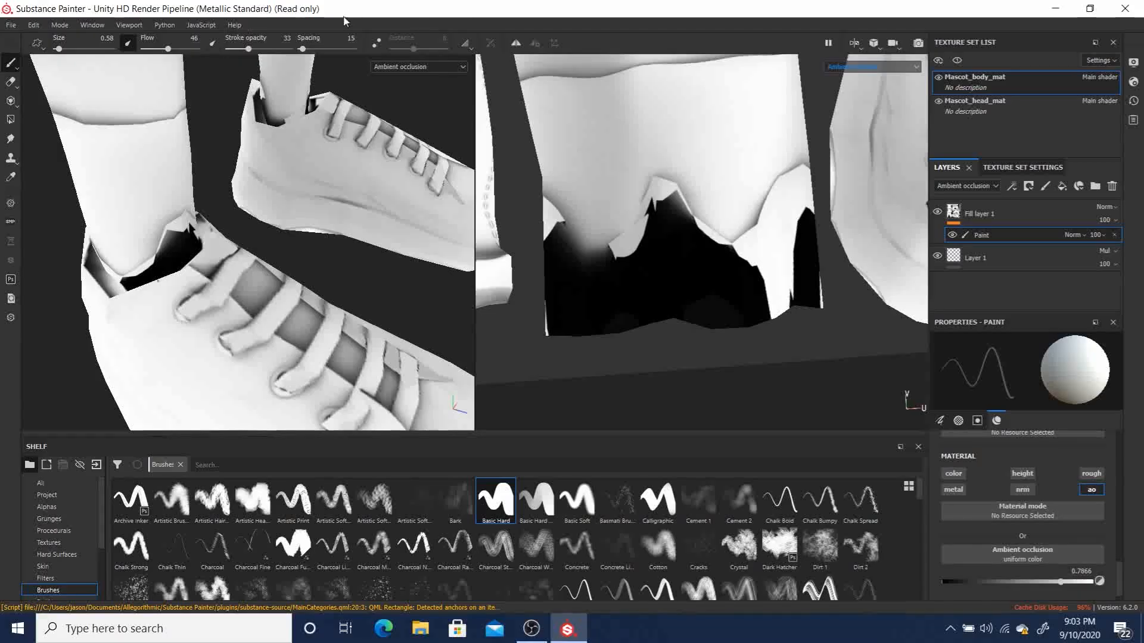
pyautogui.moveTo(167, 50); pyautogui.dragTo(295, 50)
pyautogui.moveTo(1072, 586); pyautogui.dragTo(1079, 583)
pyautogui.moveTo(742, 184); pyautogui.dragTo(739, 153)
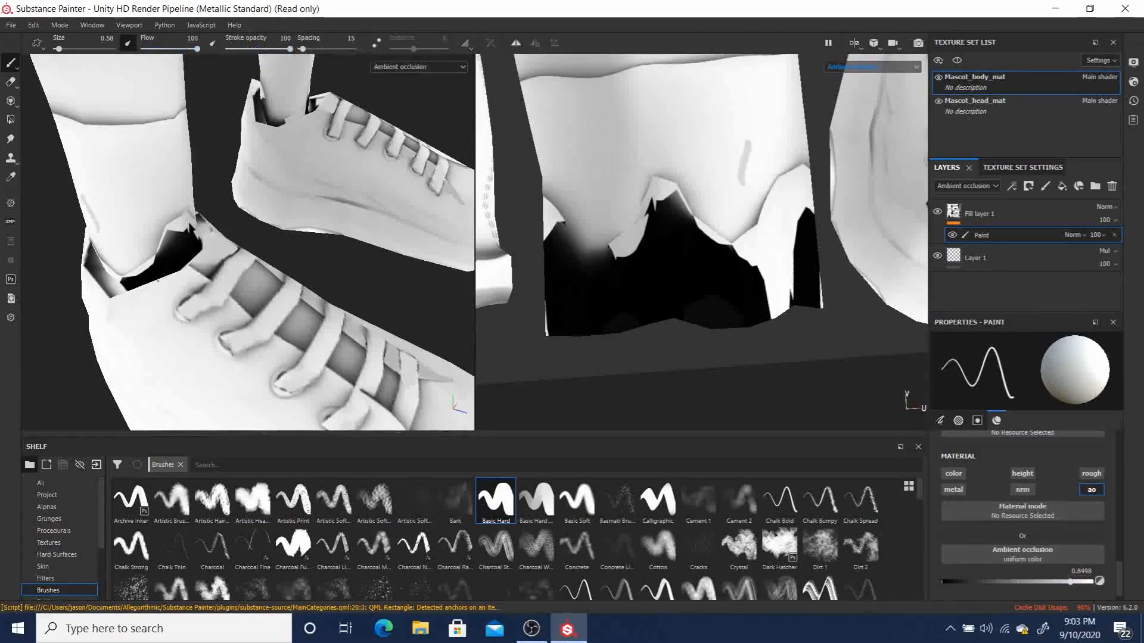
pyautogui.hotkey('ctrl', 'z')
pyautogui.moveTo(750, 172); pyautogui.dragTo(755, 220)
pyautogui.hotkey('ctrl', 'z')
# - Set the ambient occlusion value to 1 and paint white along the jagged edges of the black area on the ankle's UV island
pyautogui.moveTo(1087, 583); pyautogui.dragTo(1097, 582)
pyautogui.moveTo(736, 240)
pyautogui.mouseDown()
pyautogui.moveTo(673, 225)
pyautogui.moveTo(652, 173)
pyautogui.moveTo(694, 218)
pyautogui.moveTo(750, 250)
pyautogui.moveTo(771, 194)
pyautogui.moveTo(750, 211)
pyautogui.moveTo(801, 161)
pyautogui.moveTo(805, 180)
pyautogui.mouseUp()
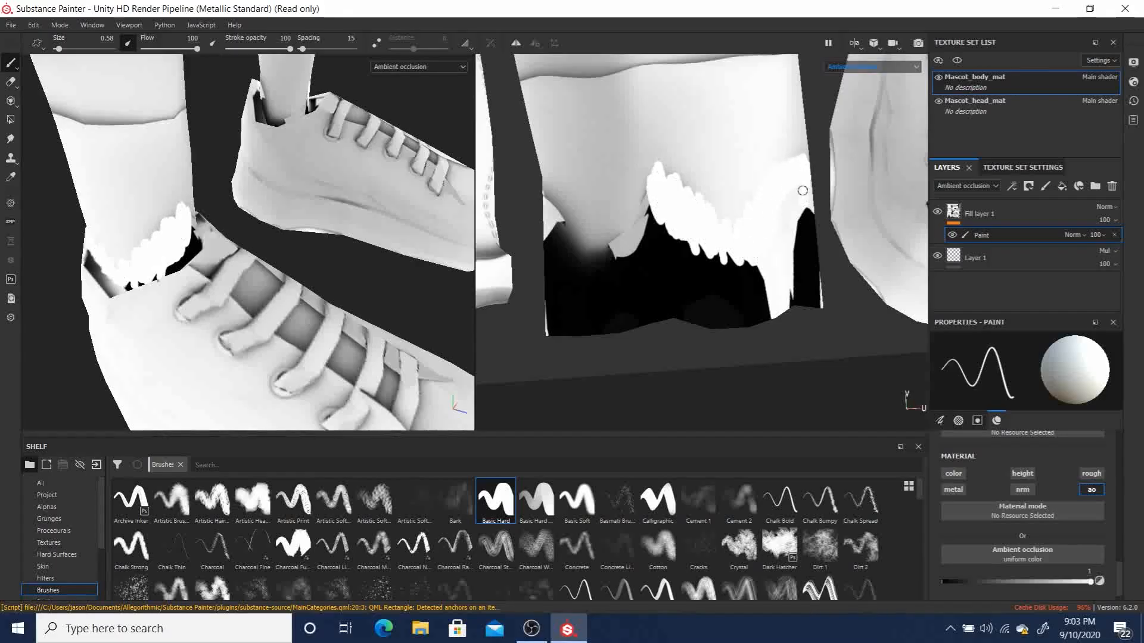
pyautogui.moveTo(805, 224)
pyautogui.mouseDown()
pyautogui.moveTo(810, 255)
pyautogui.moveTo(790, 273)
pyautogui.moveTo(810, 277)
pyautogui.moveTo(814, 259)
pyautogui.mouseUp()
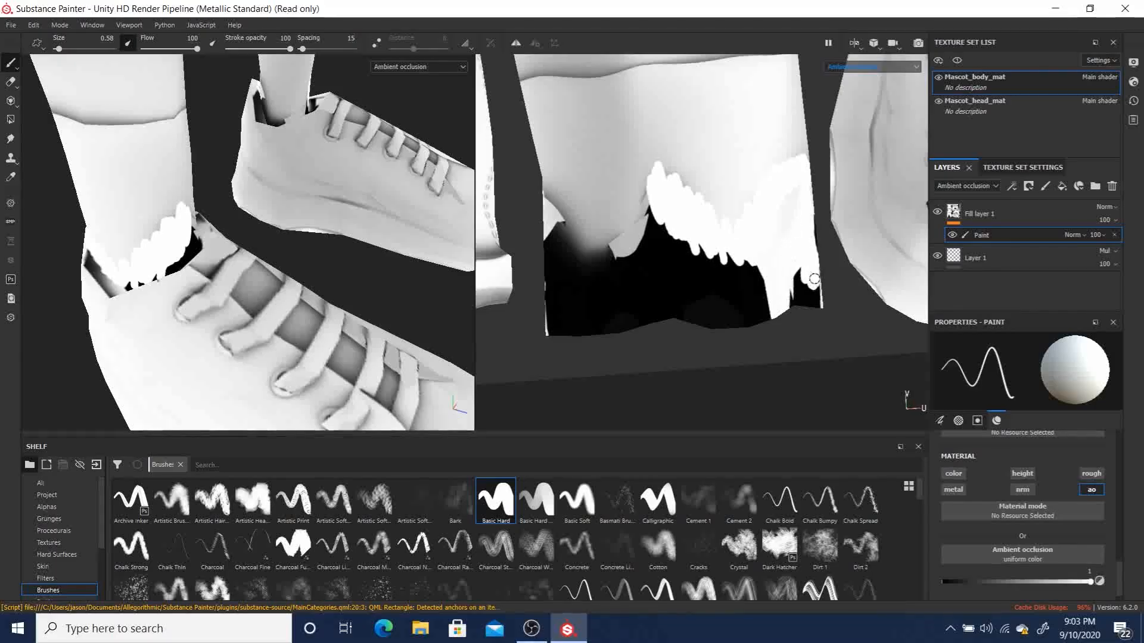
pyautogui.moveTo(817, 301); pyautogui.dragTo(796, 284)
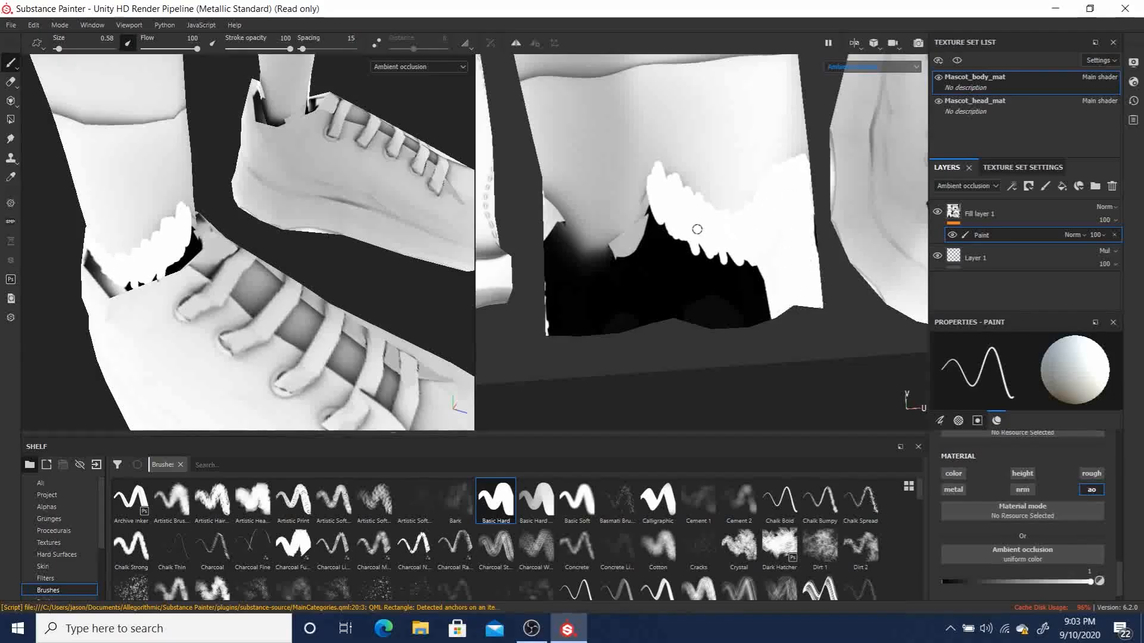
pyautogui.moveTo(645, 239)
pyautogui.mouseDown()
pyautogui.moveTo(647, 217)
pyautogui.moveTo(615, 253)
pyautogui.moveTo(577, 255)
pyautogui.moveTo(545, 206)
pyautogui.moveTo(575, 217)
pyautogui.moveTo(565, 265)
pyautogui.moveTo(551, 262)
pyautogui.moveTo(546, 326)
pyautogui.moveTo(585, 316)
pyautogui.moveTo(565, 311)
pyautogui.moveTo(600, 322)
pyautogui.moveTo(623, 268)
pyautogui.moveTo(658, 310)
pyautogui.moveTo(681, 277)
pyautogui.moveTo(678, 302)
pyautogui.moveTo(754, 295)
pyautogui.moveTo(741, 256)
pyautogui.moveTo(605, 309)
pyautogui.moveTo(606, 237)
pyautogui.moveTo(707, 217)
pyautogui.moveTo(725, 229)
pyautogui.mouseUp()
# - Enlarge the brush to 3.08 and cover the remaining black area on the ankle's UV island with white
pyautogui.press(']')
pyautogui.press(']')
pyautogui.press(']')
pyautogui.press(']')
pyautogui.press(']')
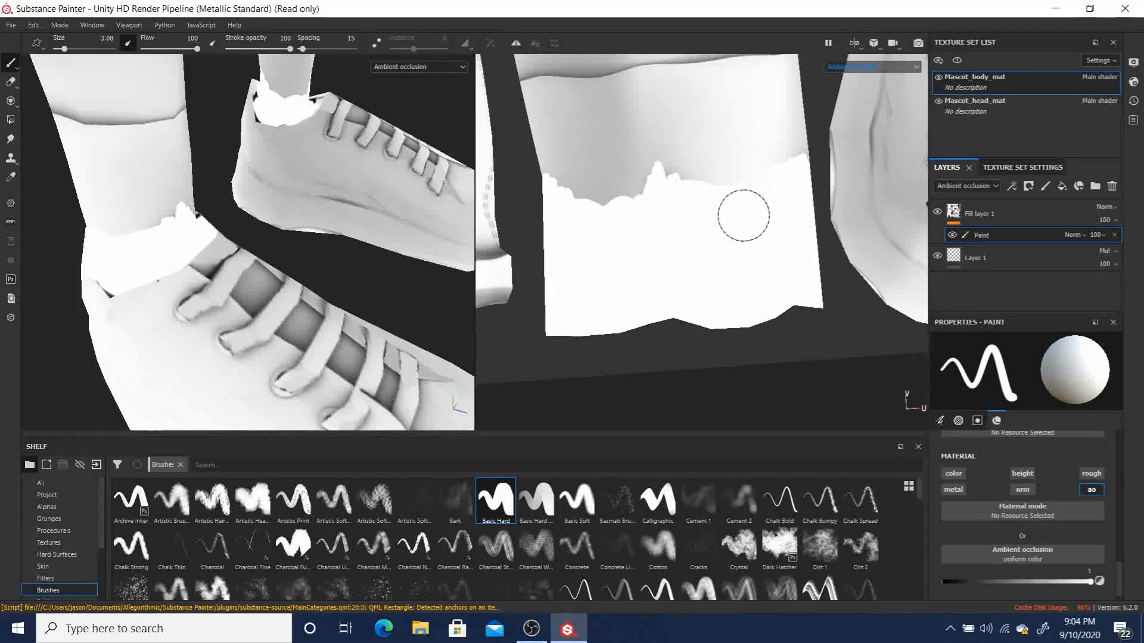
# - Tone down the white ankle patch using an ambient occlusion value of 0.8458, brush flow of 29 and stroke opacity of 32
pyautogui.moveTo(1090, 582); pyautogui.dragTo(1071, 583)
pyautogui.rightClick(1071, 582)
pyautogui.click(157, 48)
pyautogui.moveTo(257, 49); pyautogui.dragTo(258, 48)
pyautogui.moveTo(613, 204)
pyautogui.mouseDown()
pyautogui.moveTo(626, 173)
pyautogui.moveTo(682, 174)
pyautogui.moveTo(613, 268)
pyautogui.moveTo(567, 243)
pyautogui.moveTo(544, 151)
pyautogui.moveTo(678, 270)
pyautogui.moveTo(786, 159)
pyautogui.moveTo(774, 265)
pyautogui.moveTo(784, 258)
pyautogui.moveTo(567, 320)
pyautogui.moveTo(644, 252)
pyautogui.mouseUp()
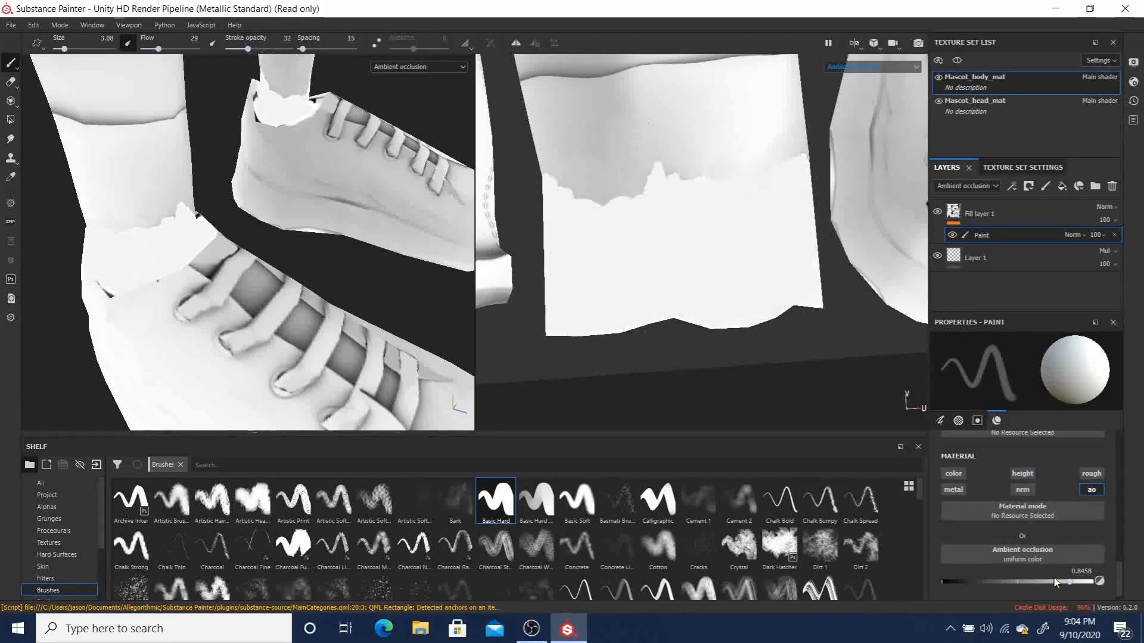
# - Set the ambient occlusion value to 0.5850 and stroke opacity to 8, and brush faint shading over the ankle patch
pyautogui.moveTo(1054, 583); pyautogui.dragTo(1052, 584)
pyautogui.moveTo(642, 169); pyautogui.dragTo(666, 294)
pyautogui.hotkey('ctrl', 'z')
pyautogui.hotkey('ctrl', 'z')
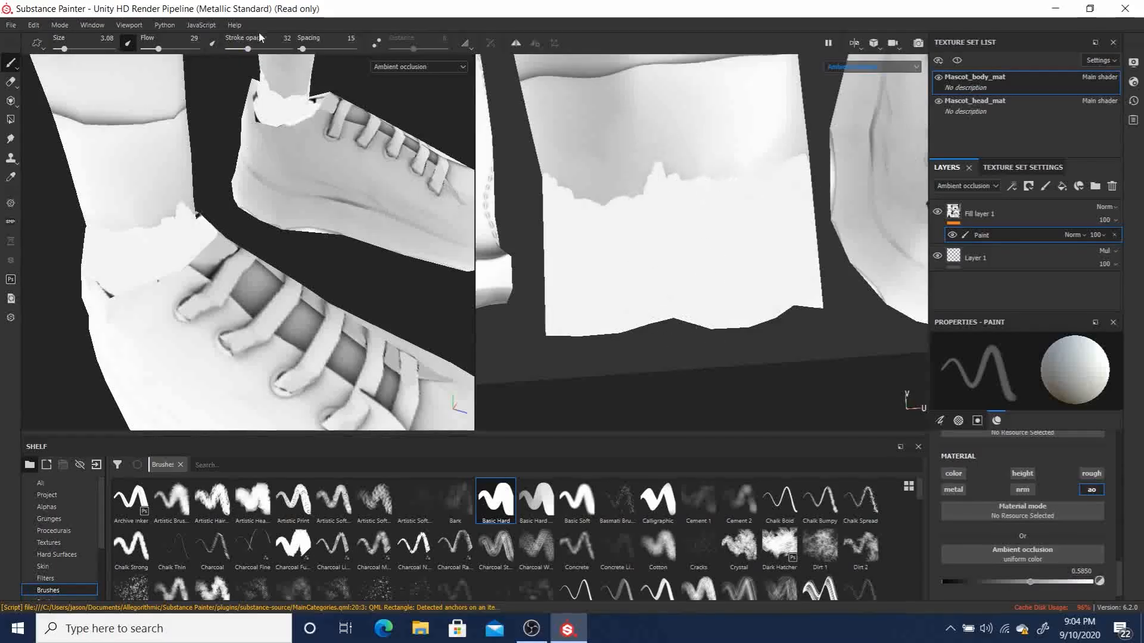
pyautogui.moveTo(238, 41); pyautogui.dragTo(233, 45)
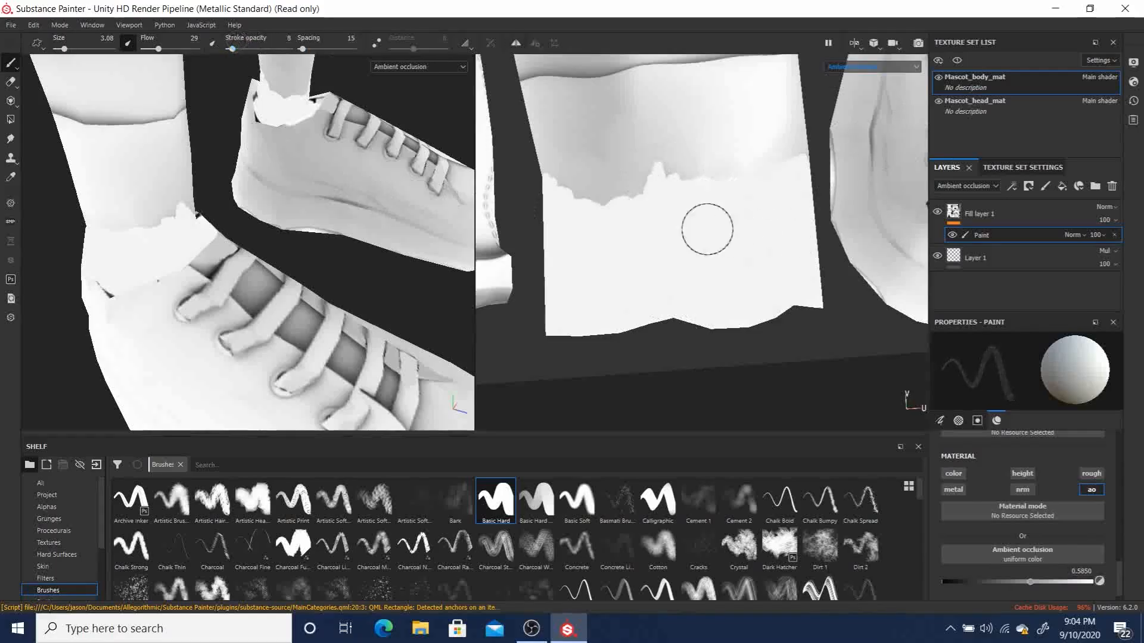
pyautogui.moveTo(663, 270)
pyautogui.mouseDown()
pyautogui.moveTo(653, 205)
pyautogui.moveTo(636, 242)
pyautogui.moveTo(602, 173)
pyautogui.moveTo(586, 246)
pyautogui.moveTo(569, 217)
pyautogui.moveTo(669, 204)
pyautogui.moveTo(750, 271)
pyautogui.moveTo(763, 215)
pyautogui.moveTo(667, 248)
pyautogui.moveTo(595, 230)
pyautogui.moveTo(555, 115)
pyautogui.mouseUp()
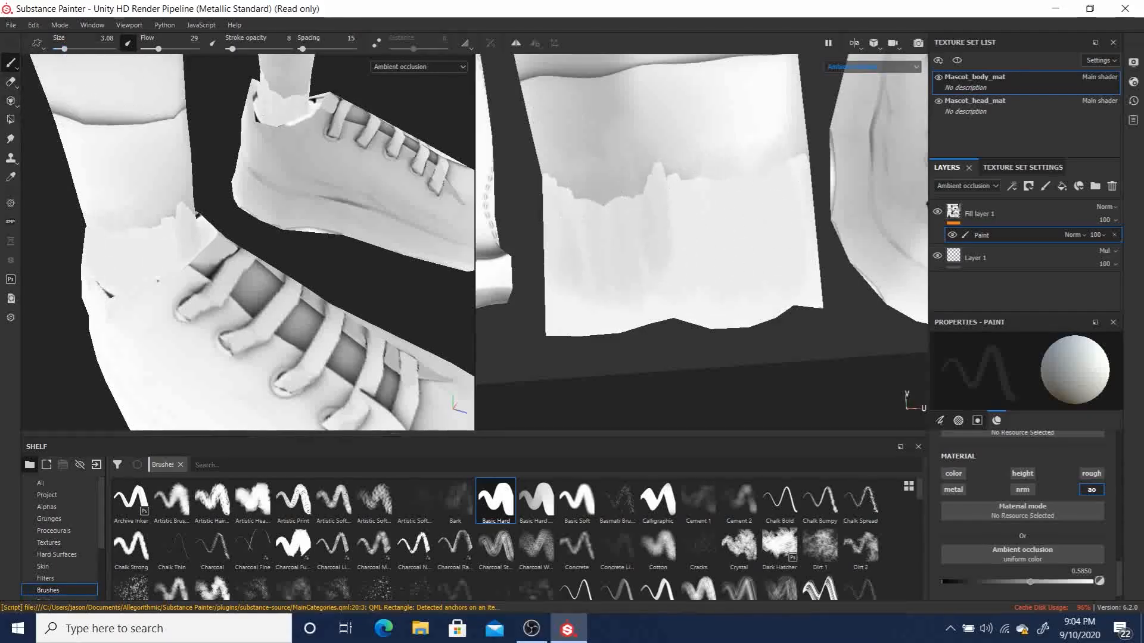
# - Try to smudge the jagged seam between the leg shading and the painted ankle patch, and undo the smudging
pyautogui.click(12, 158)
pyautogui.click(11, 140)
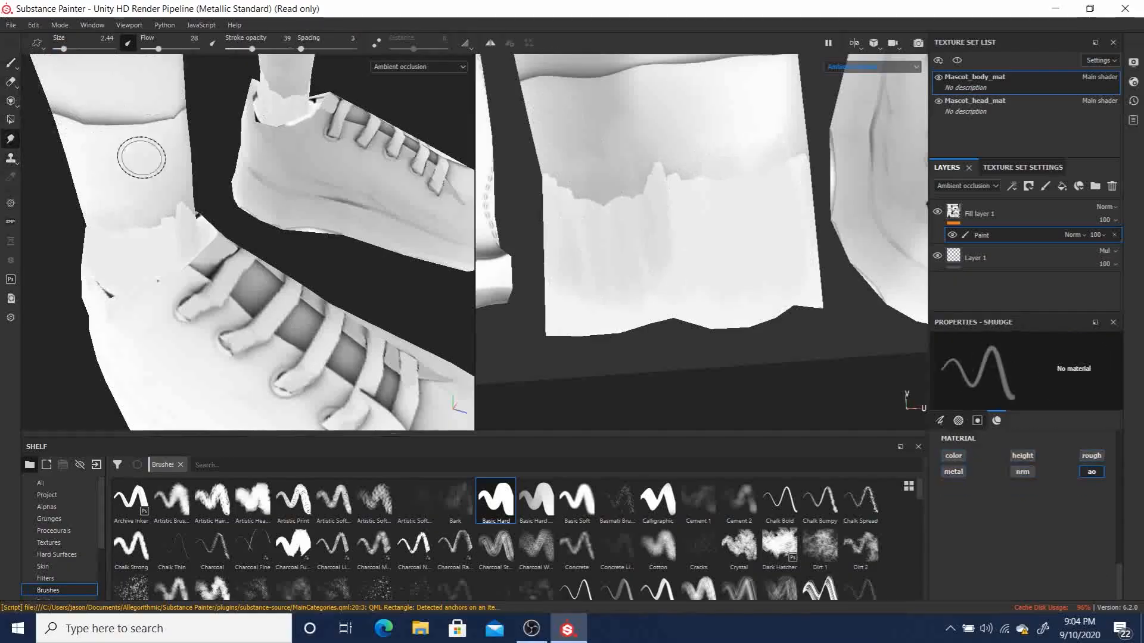
pyautogui.moveTo(665, 180); pyautogui.dragTo(674, 207)
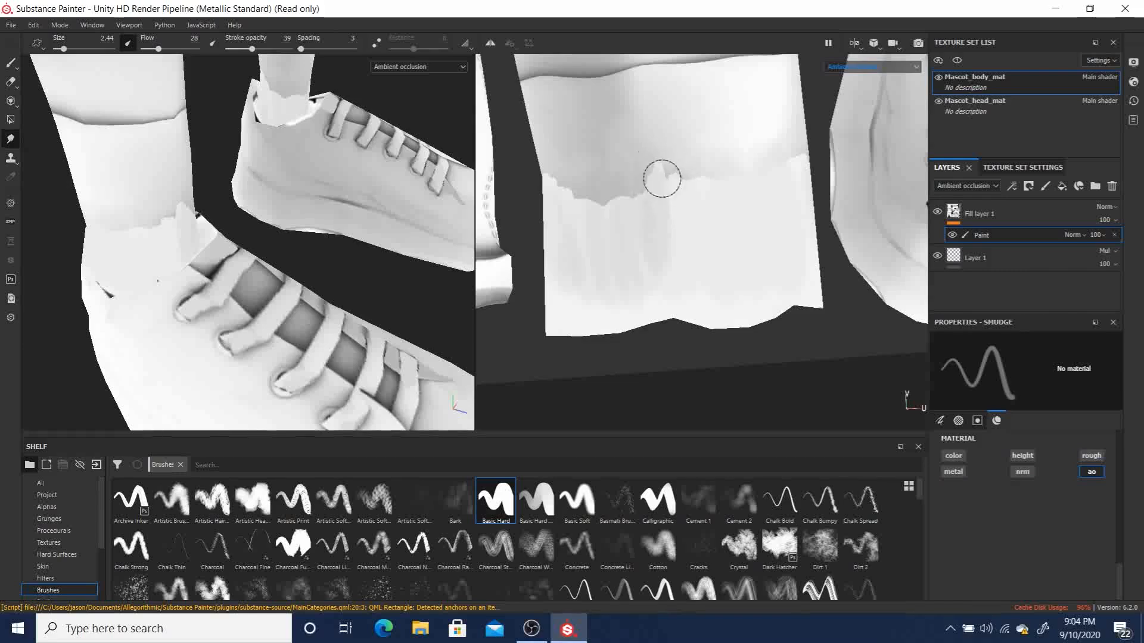
pyautogui.moveTo(659, 163); pyautogui.dragTo(691, 216)
pyautogui.moveTo(689, 177)
pyautogui.mouseDown()
pyautogui.moveTo(667, 155)
pyautogui.moveTo(684, 209)
pyautogui.moveTo(645, 168)
pyautogui.moveTo(610, 225)
pyautogui.moveTo(546, 224)
pyautogui.mouseUp()
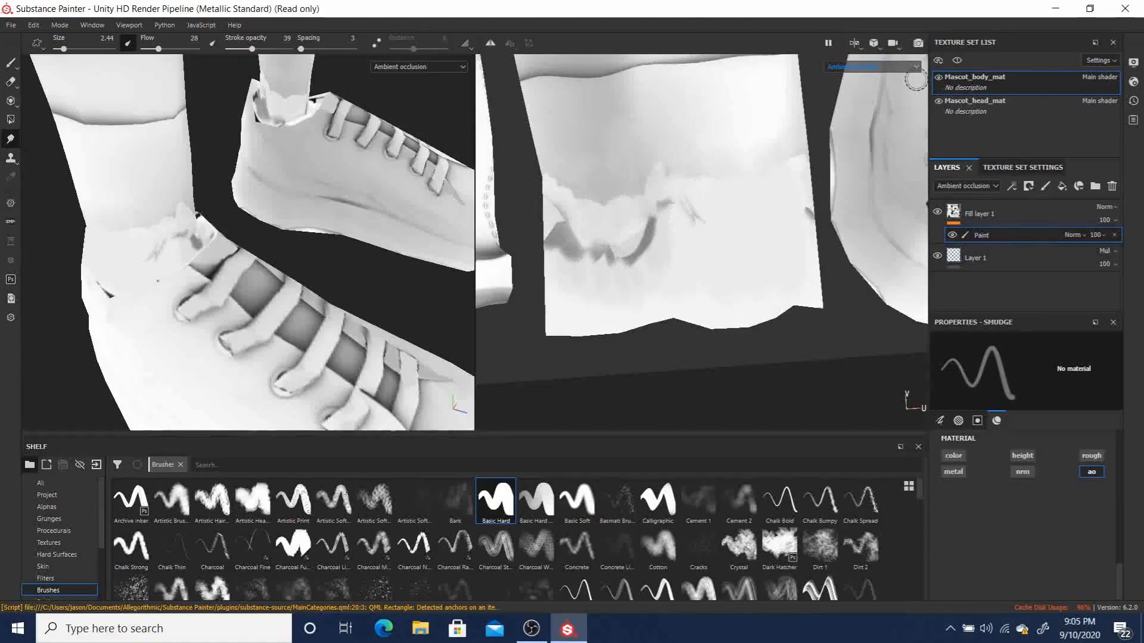
pyautogui.hotkey('ctrl', 'z')
pyautogui.hotkey('ctrl', 'z')
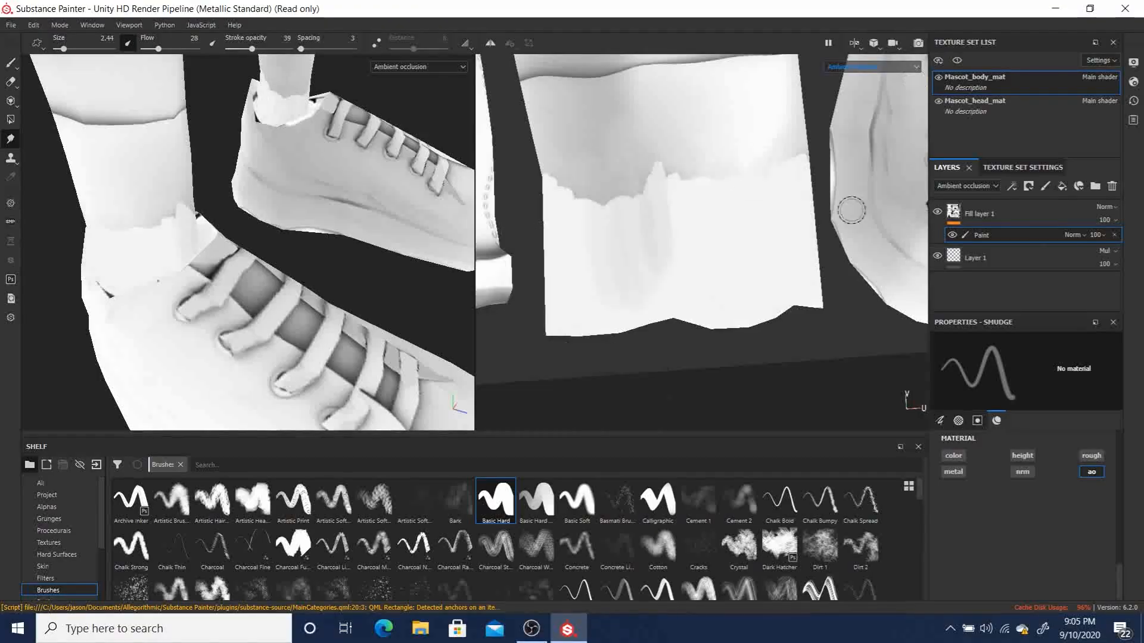
# - Try to clone the leg's shading over the jagged ankle seam with the Clone tool, and undo the last stroke
pyautogui.click(10, 159)
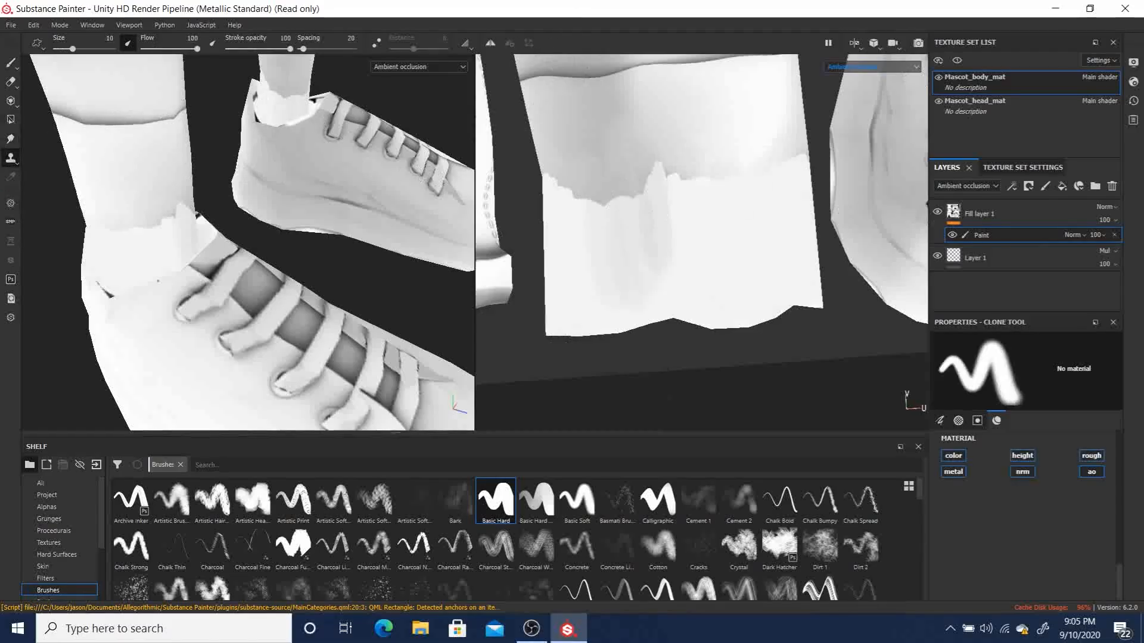
pyautogui.click(35, 43)
pyautogui.click(59, 61)
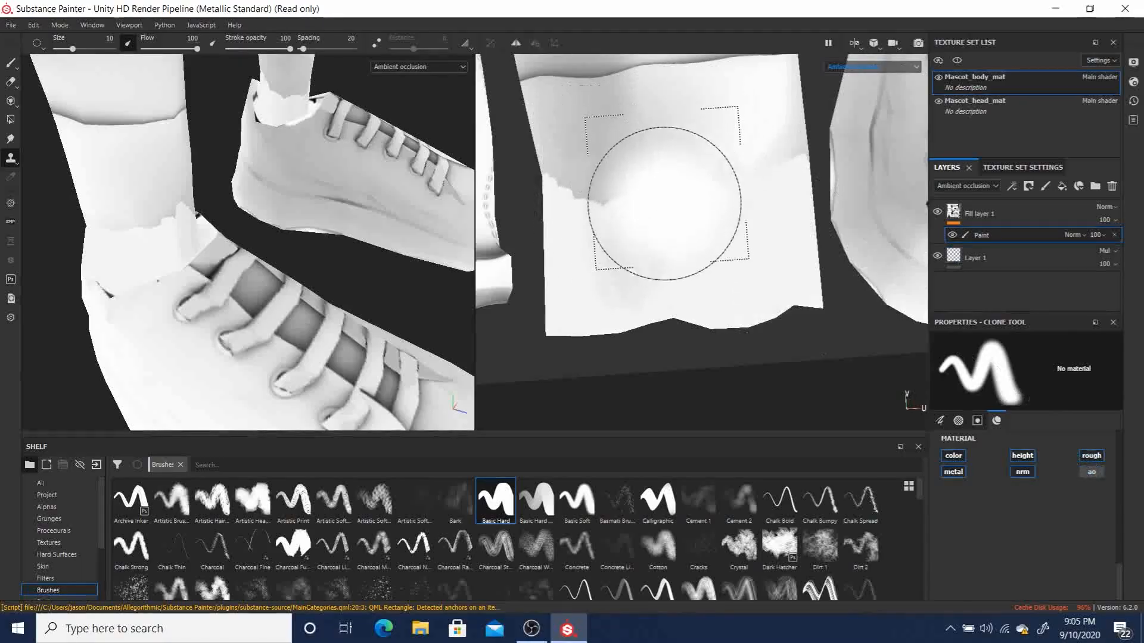
pyautogui.moveTo(719, 214); pyautogui.dragTo(634, 113)
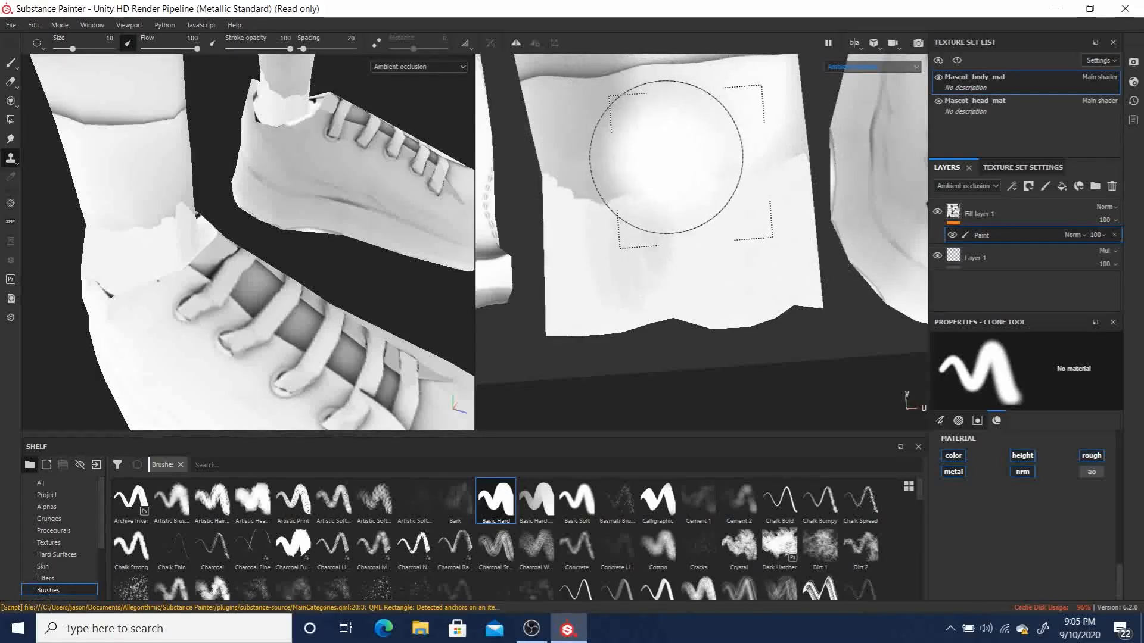
pyautogui.keyDown('alt'); pyautogui.moveTo(705, 127); pyautogui.dragTo(608, 171); pyautogui.keyUp('alt')
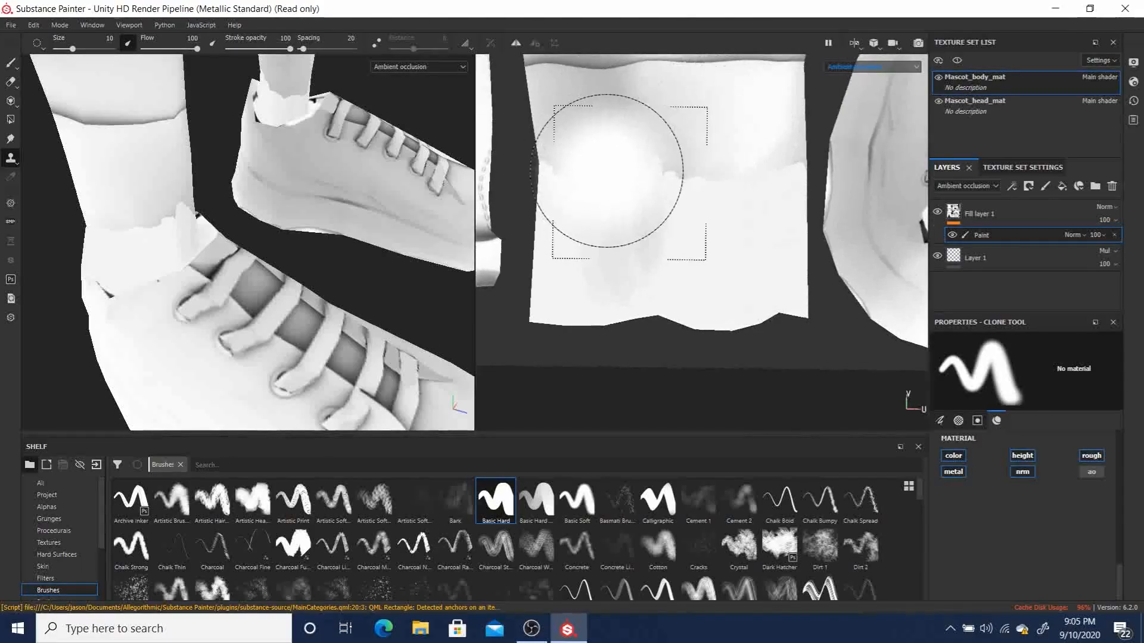
pyautogui.hotkey('ctrl', 'z')
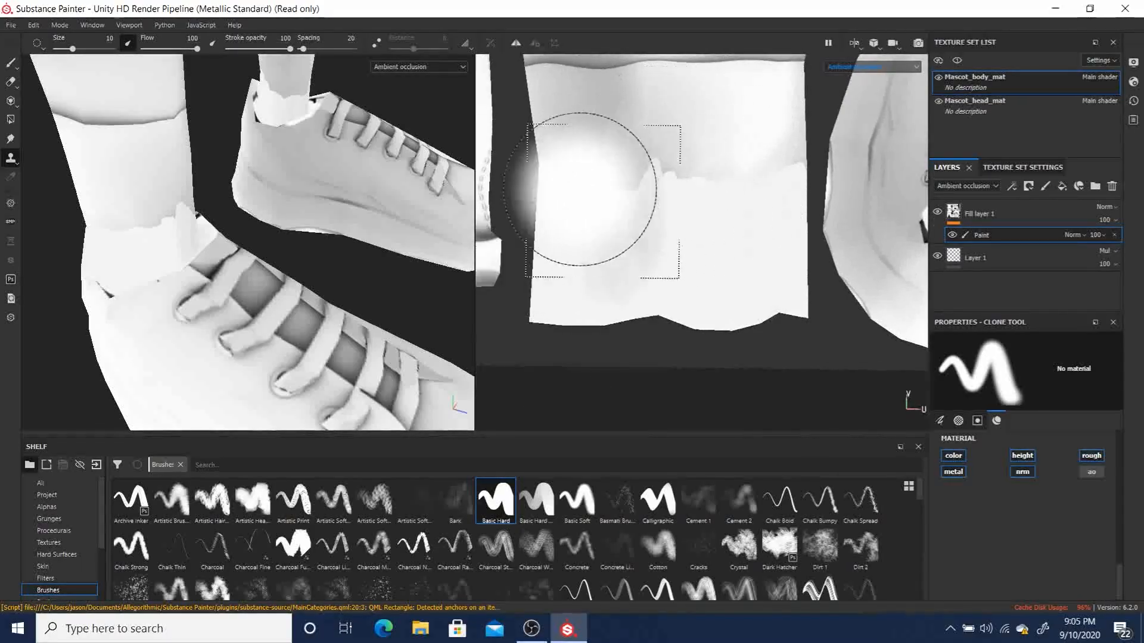